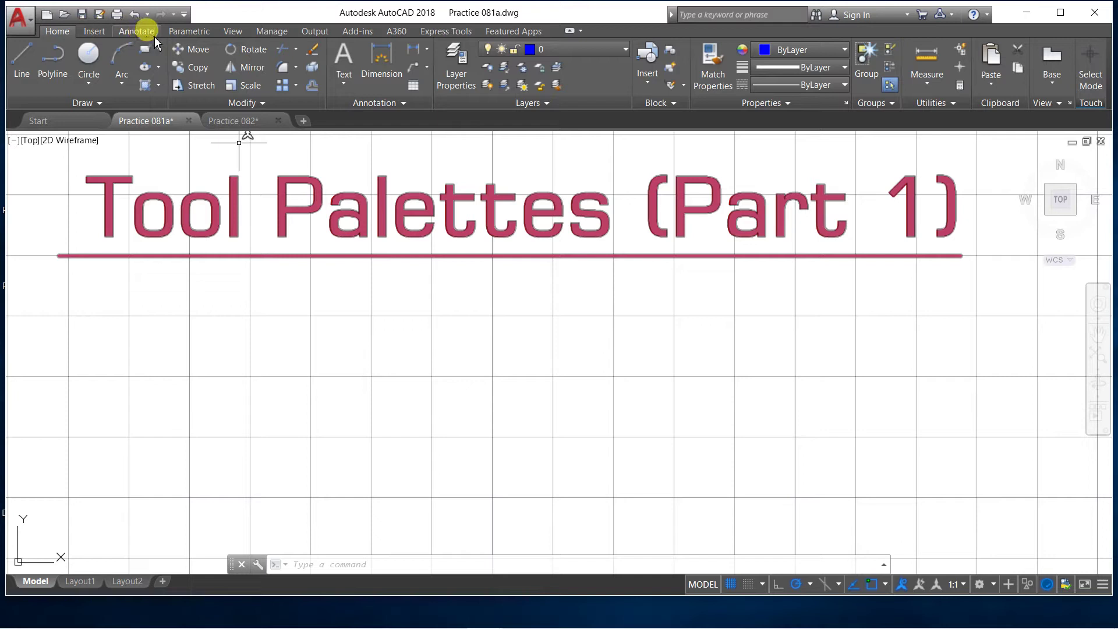
Open the Tool Palettes window from the View ribbon tab's Palettes panel.
left_click(239, 34)
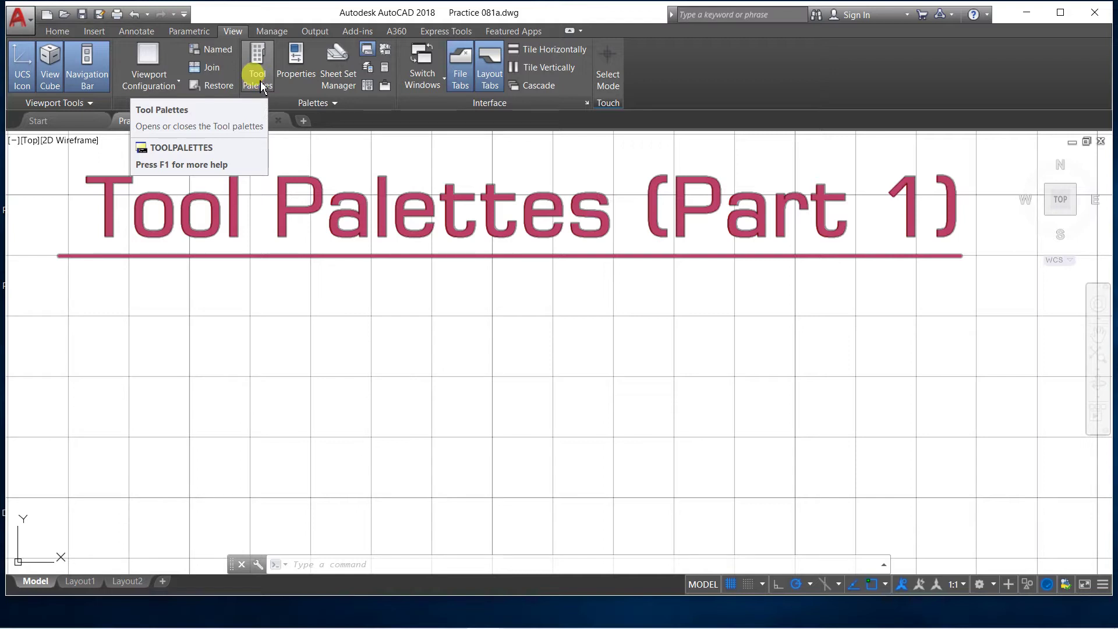
left_click(261, 86)
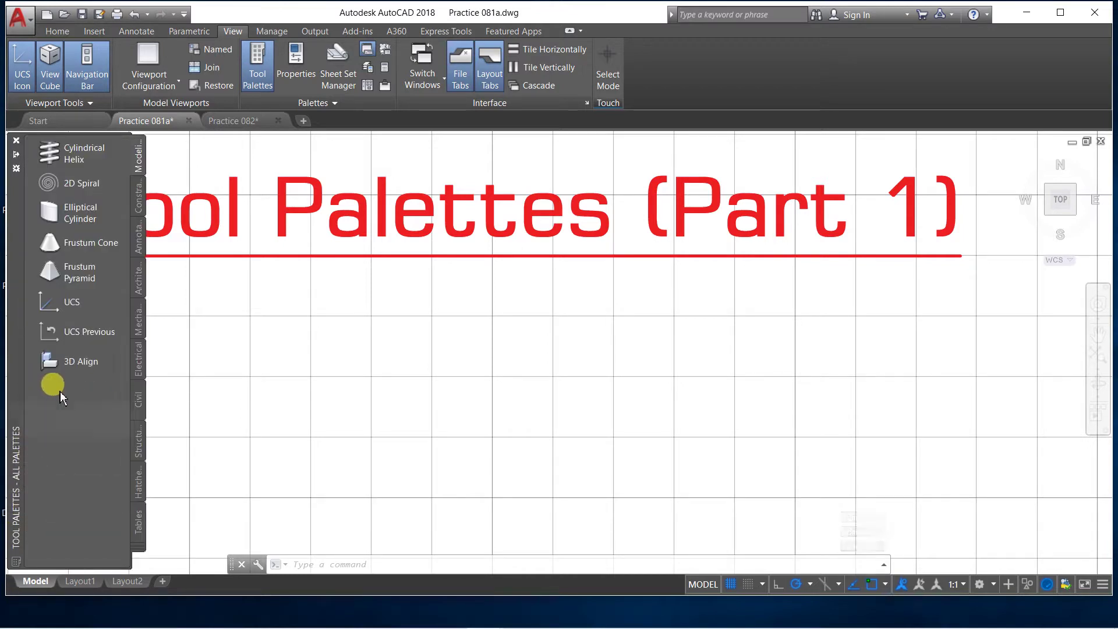
Turn on Auto-hide for the Tool Palettes so they collapse while working in the drawing.
left_click(15, 154)
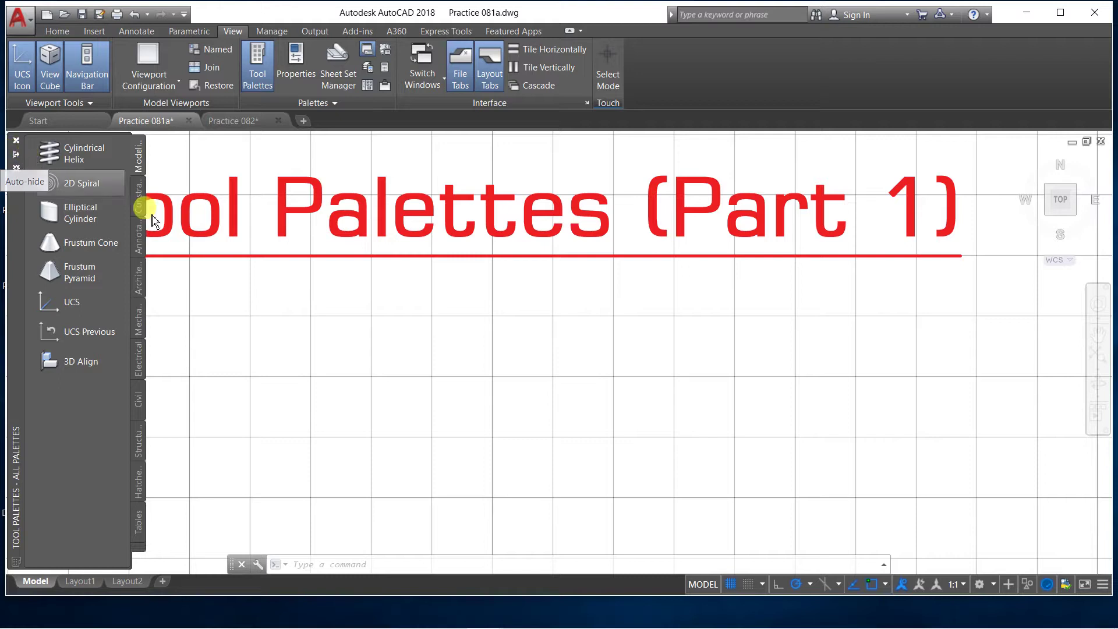
left_click(253, 343)
left_click(229, 332)
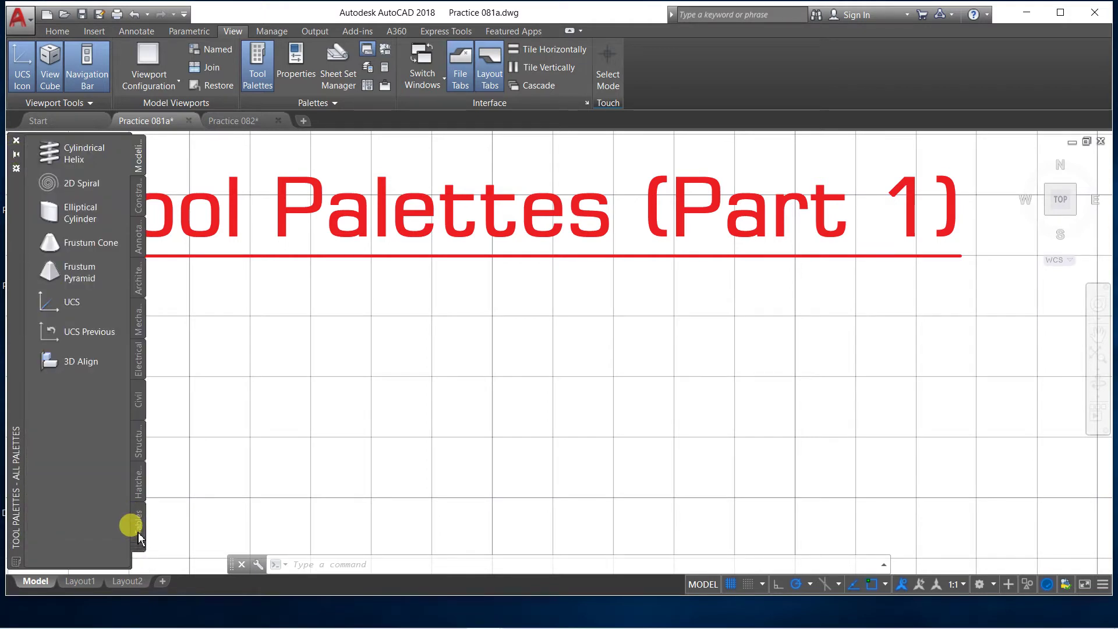
Browse the Tables, Hatches, Structural, Civil, Electrical, Mechanical, Architectural, Annotation, Constraints and Modeling palettes.
left_click(138, 530)
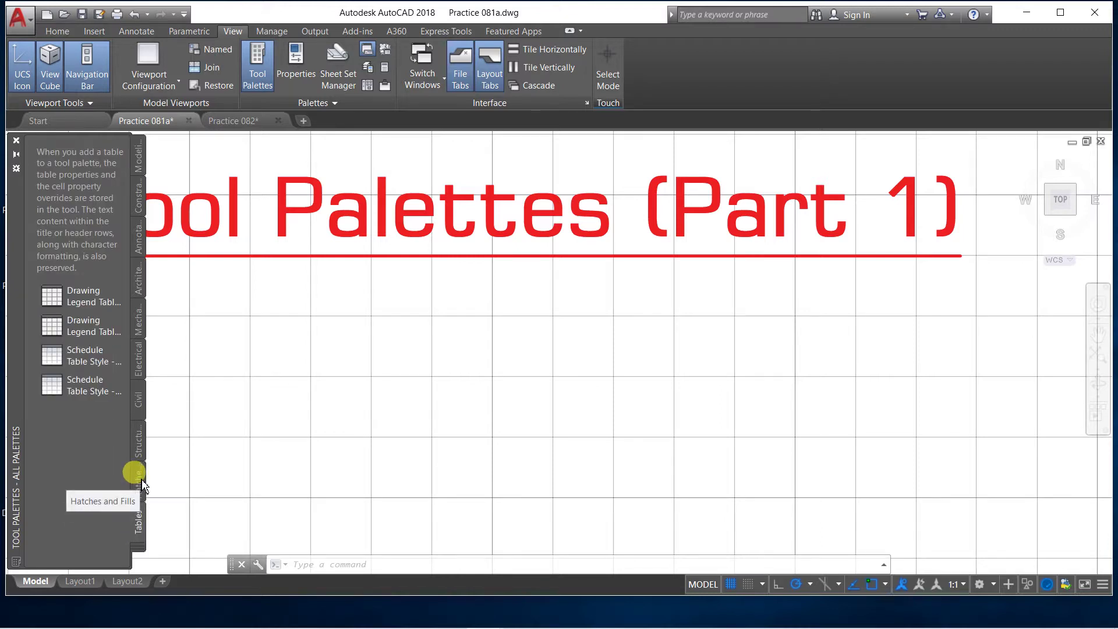
left_click(142, 485)
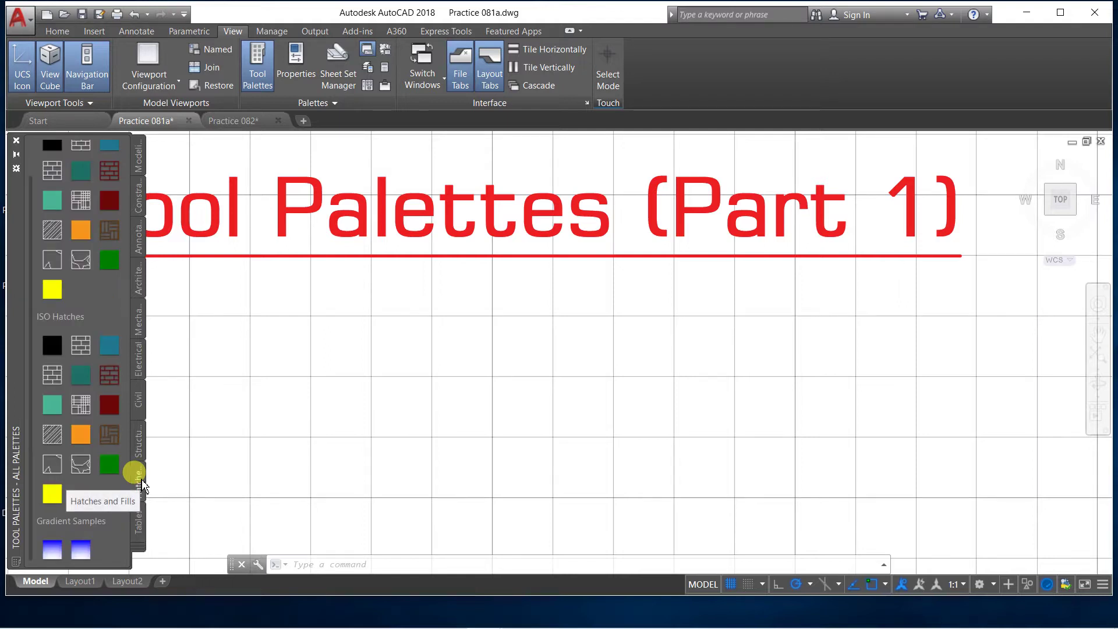
left_click(141, 447)
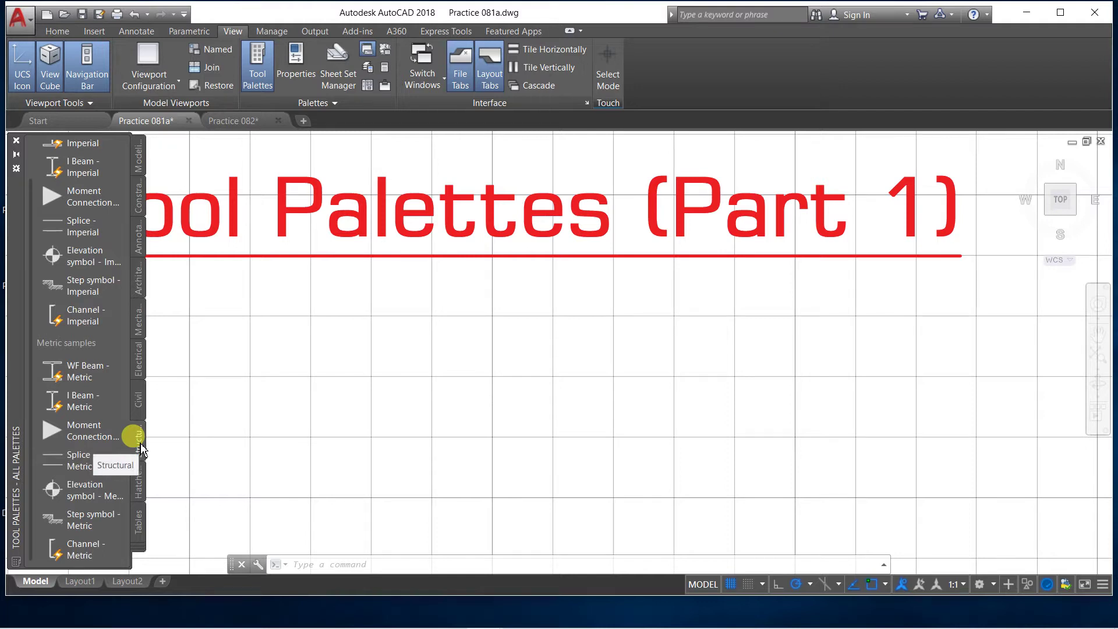
left_click(140, 399)
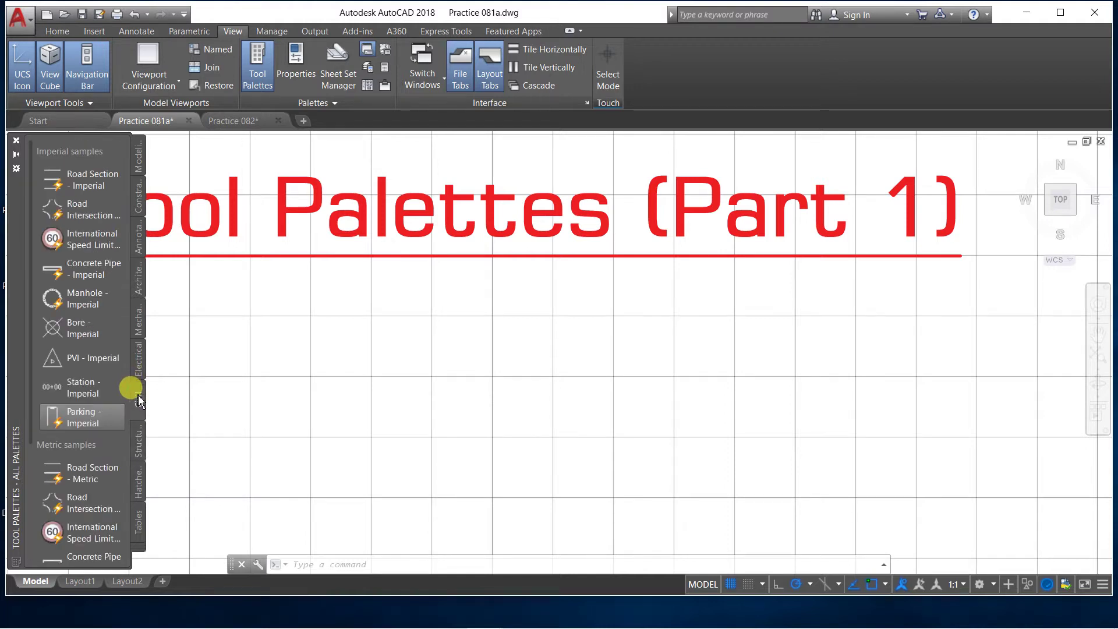
left_click(140, 367)
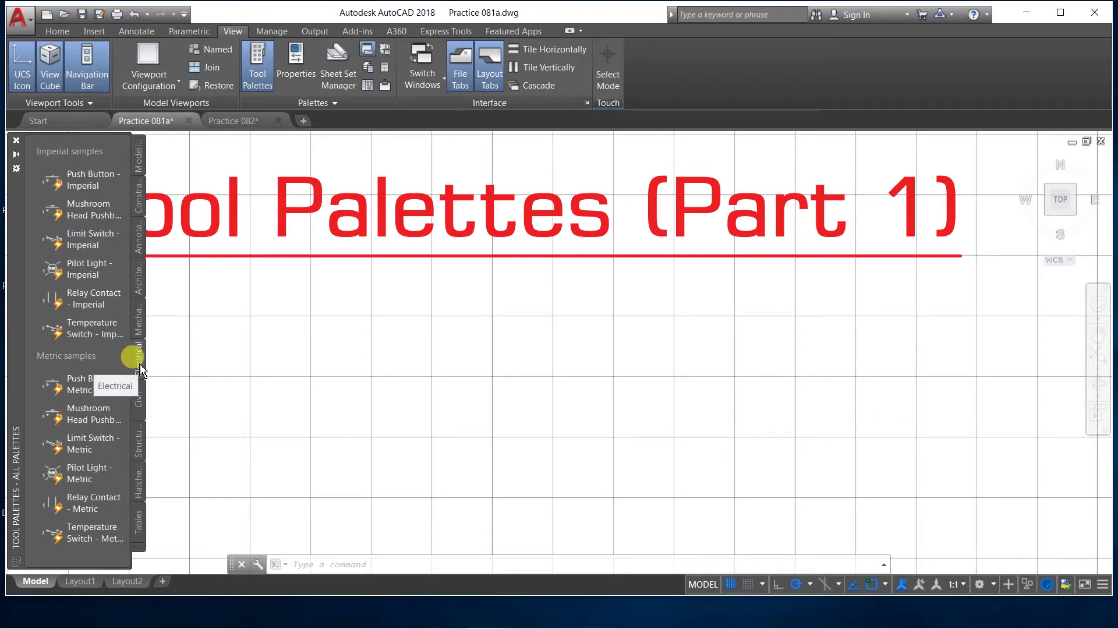
left_click(139, 328)
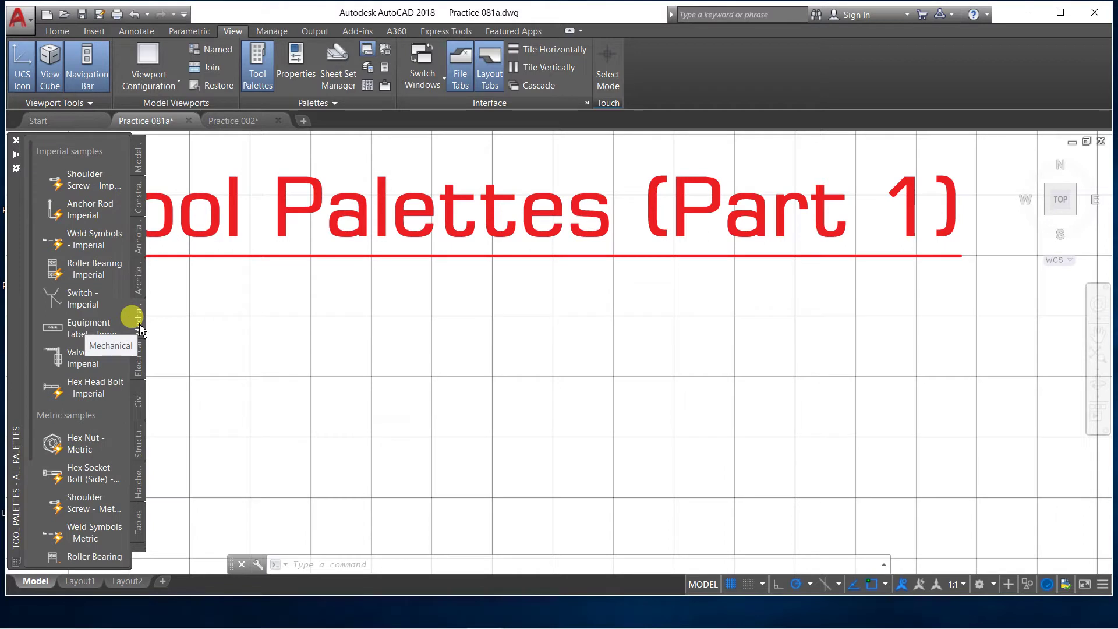
left_click(140, 288)
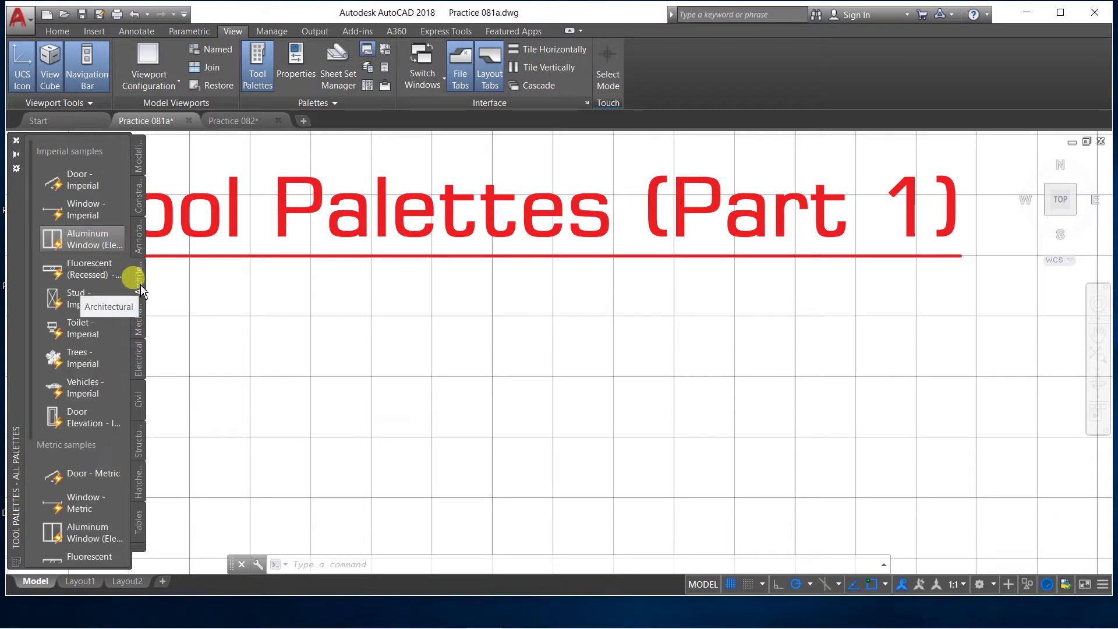
left_click(141, 249)
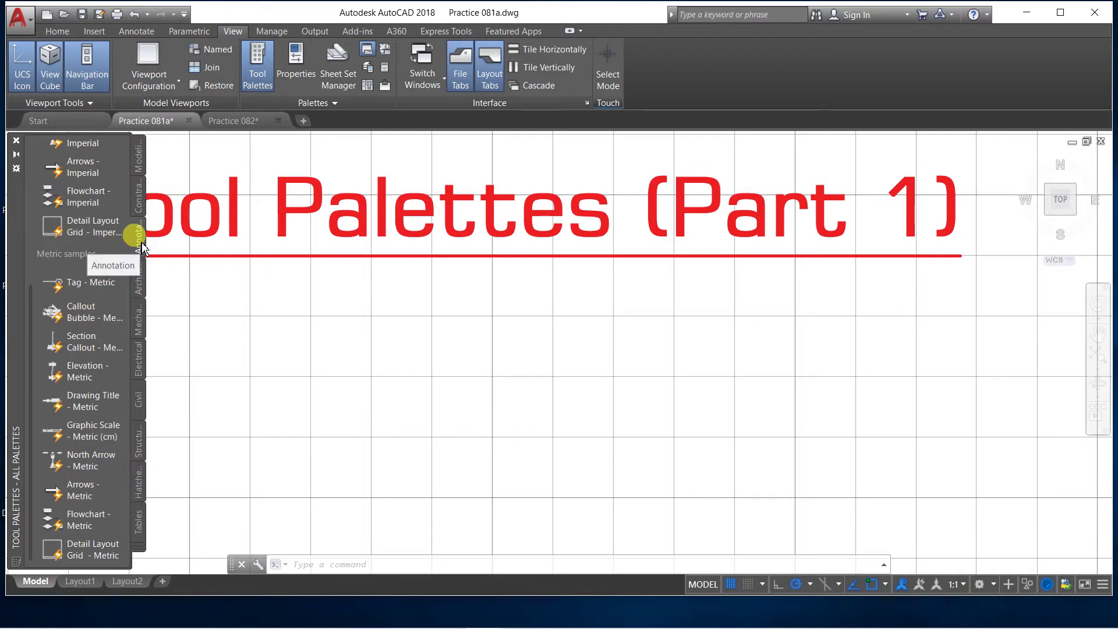
left_click(141, 205)
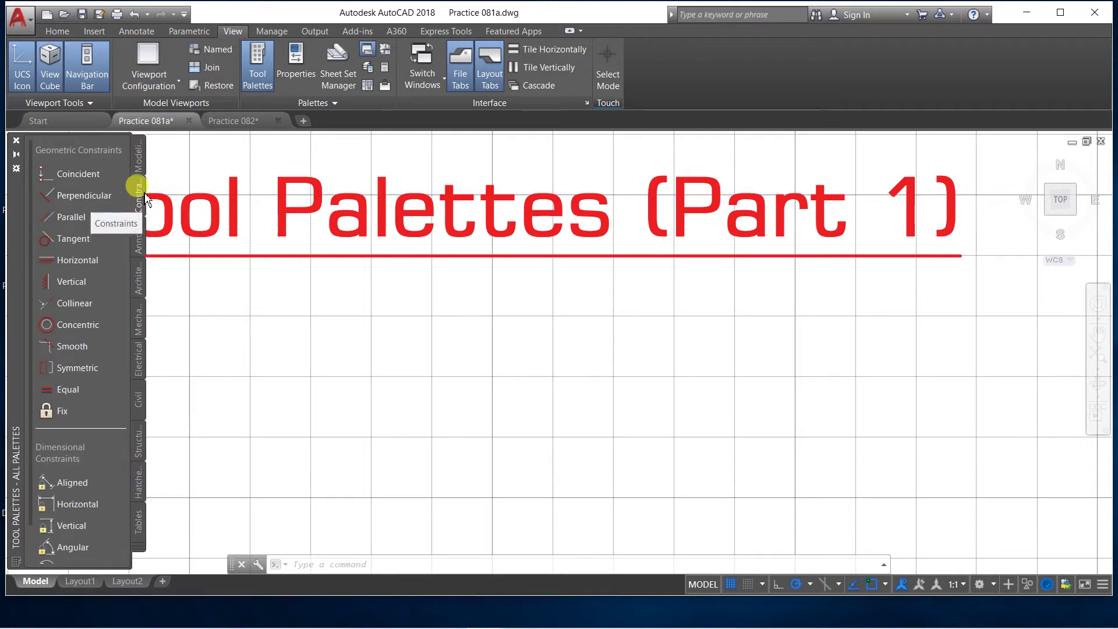
left_click(143, 163)
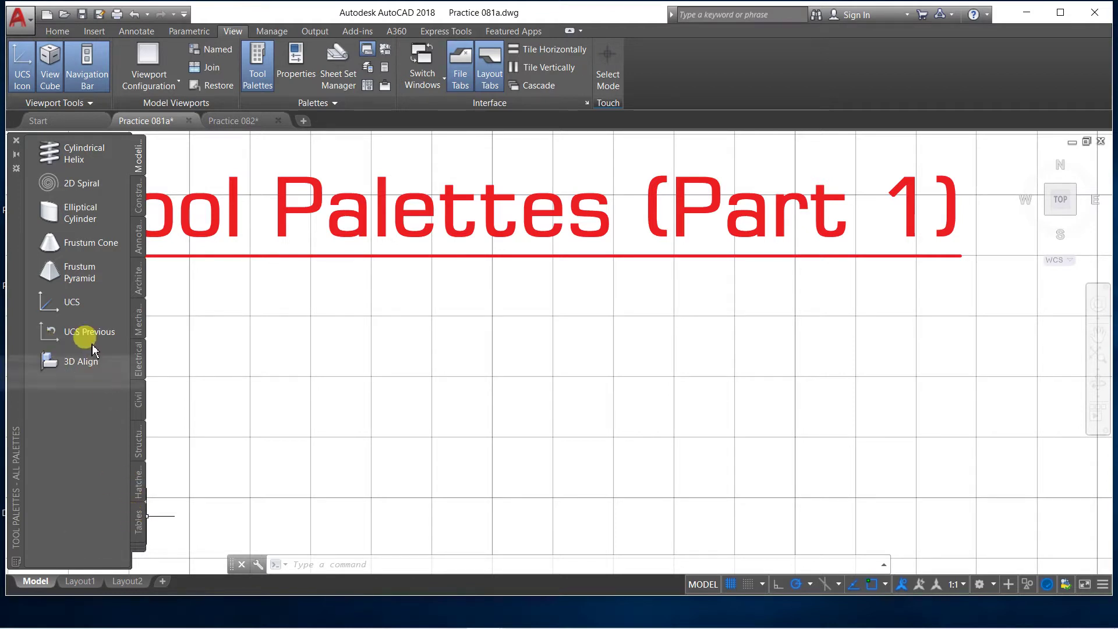
Move back to the drawing so the palettes collapse to a narrow strip.
left_click(265, 350)
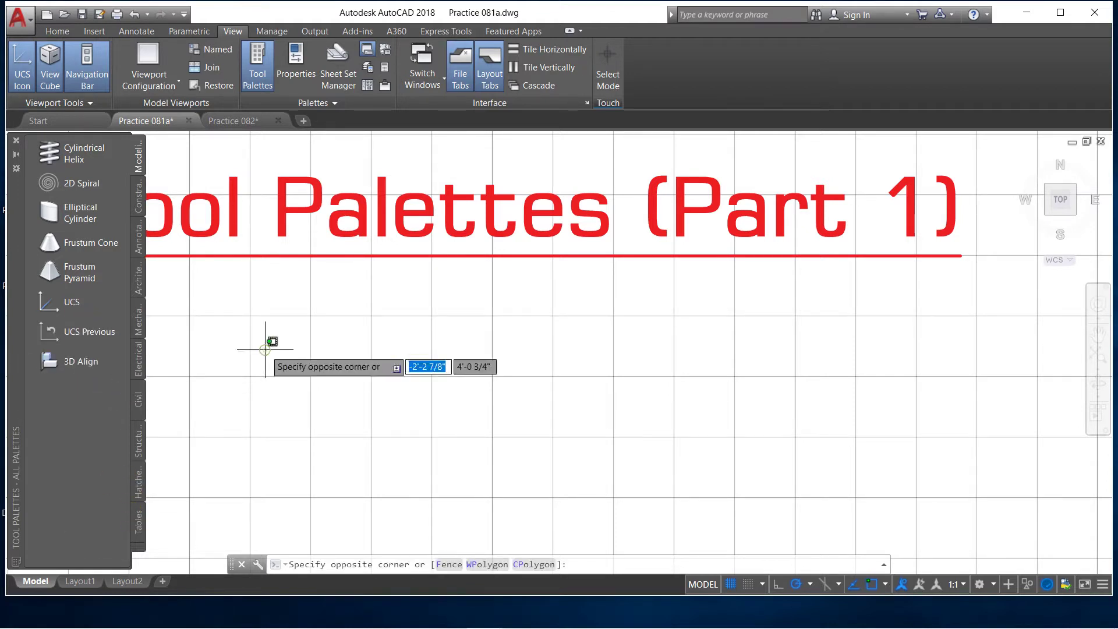
left_click(17, 154)
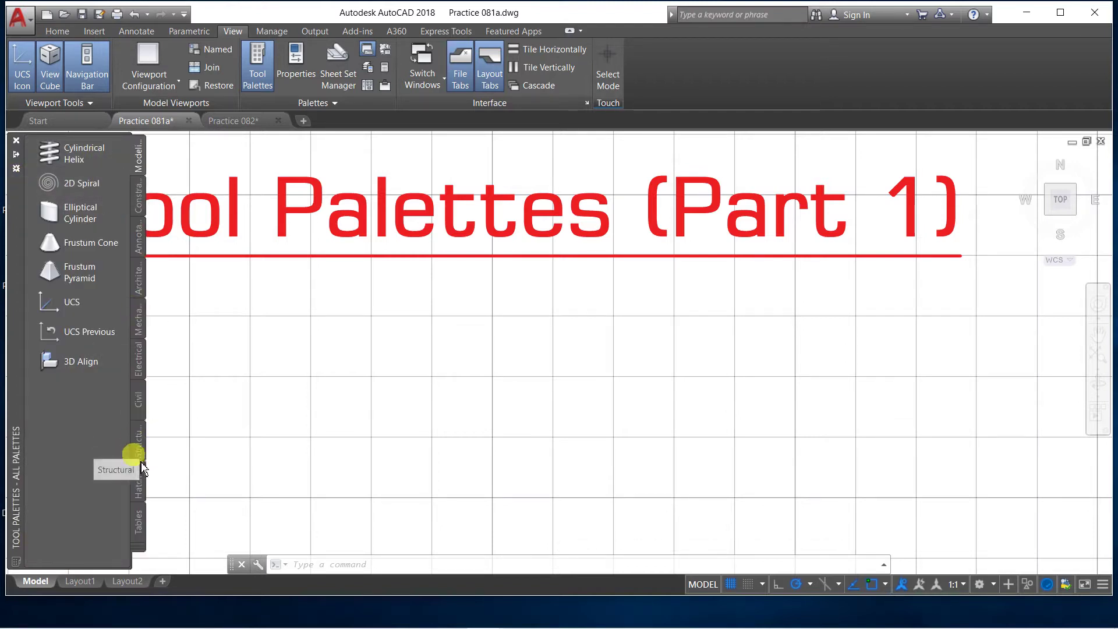
left_click(139, 523)
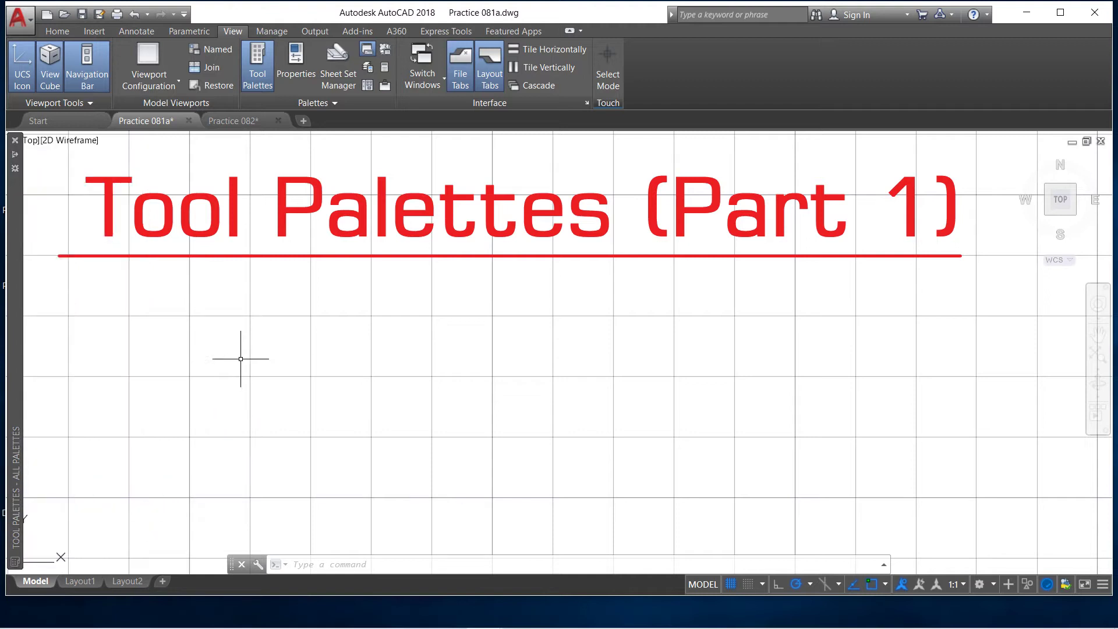
left_click(15, 155)
Turn off Auto-hide so the Tool Palettes stay open on the Tables palette.
left_click(27, 183)
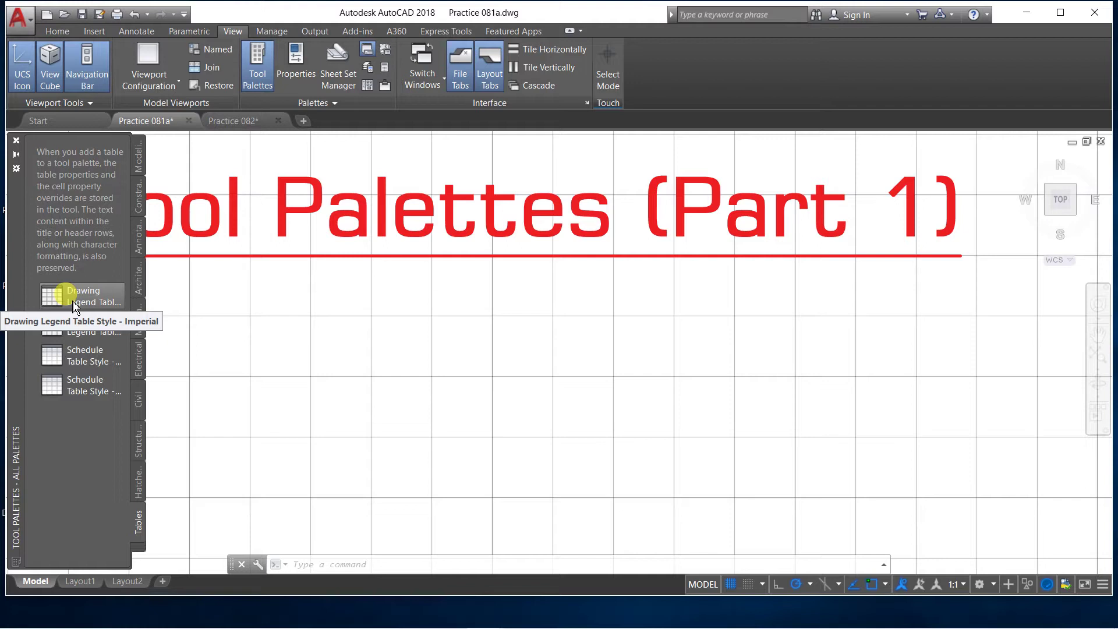
Insert a Drawing Legend Table Style - Imperial table below the Tool Palettes (Part 1) heading.
left_click(81, 303)
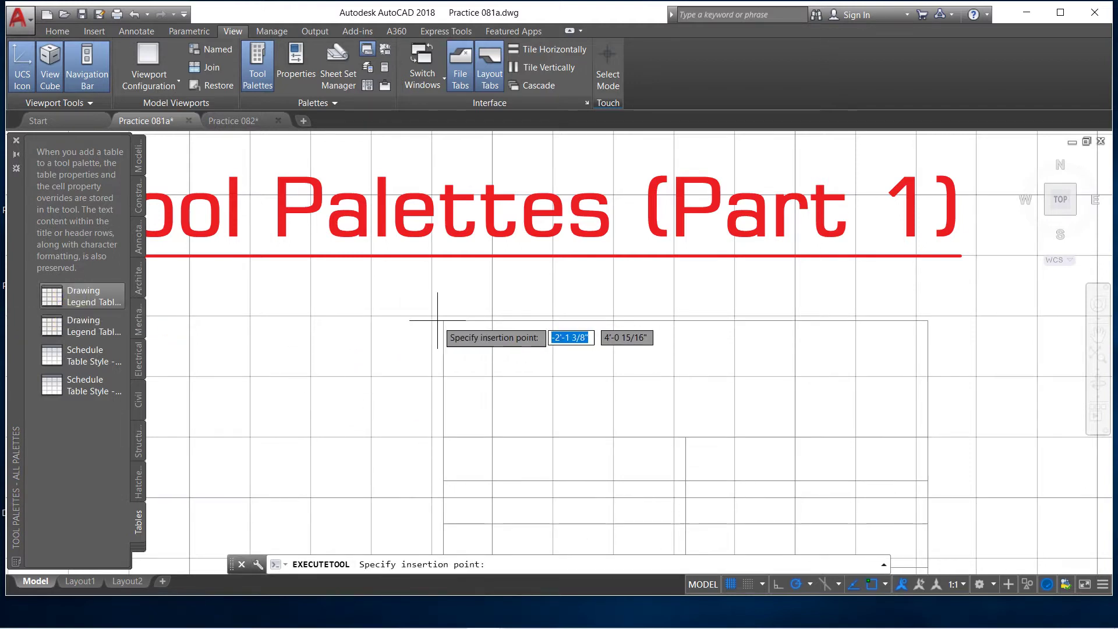
left_click(403, 321)
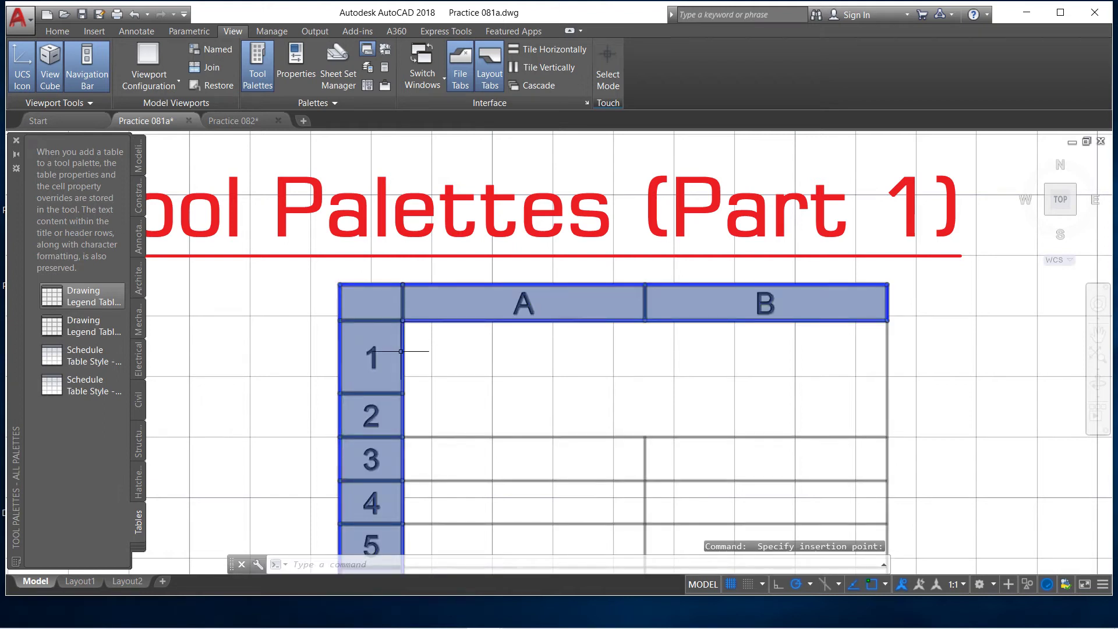
left_click(399, 232)
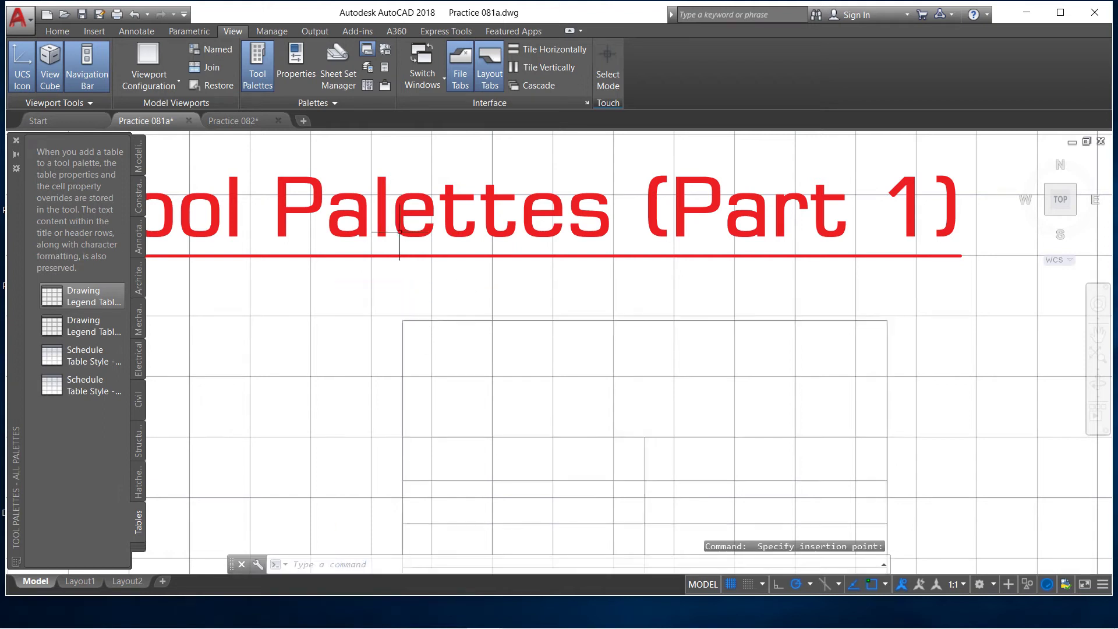
left_click(411, 325)
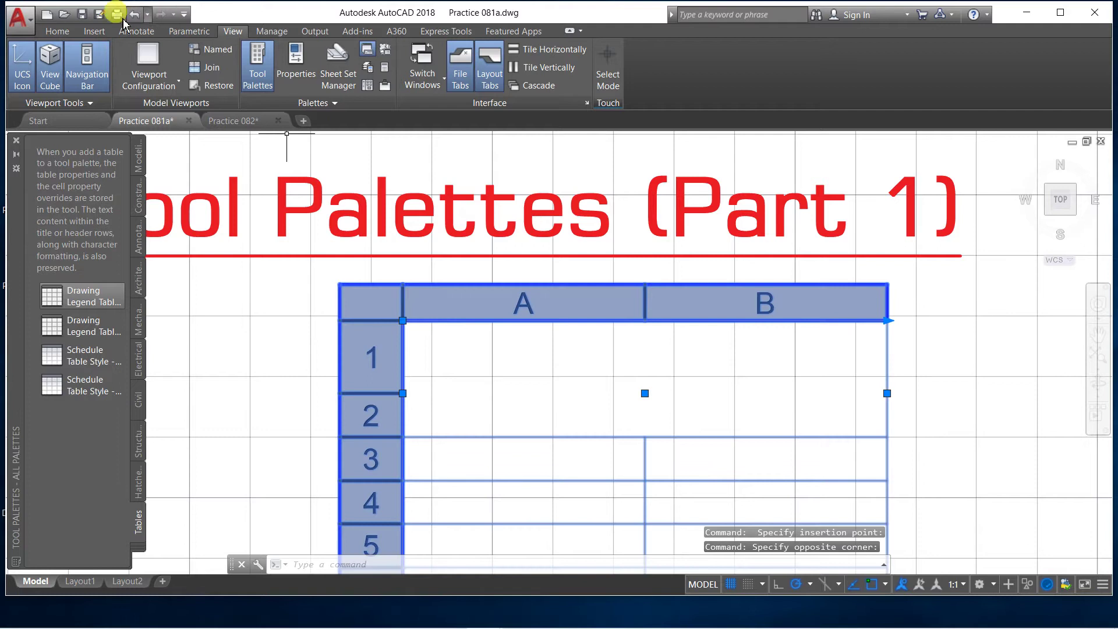
Keep the legend table on layer 0 and give it a 0.53 mm lineweight.
left_click(57, 31)
left_click(627, 49)
left_click(611, 67)
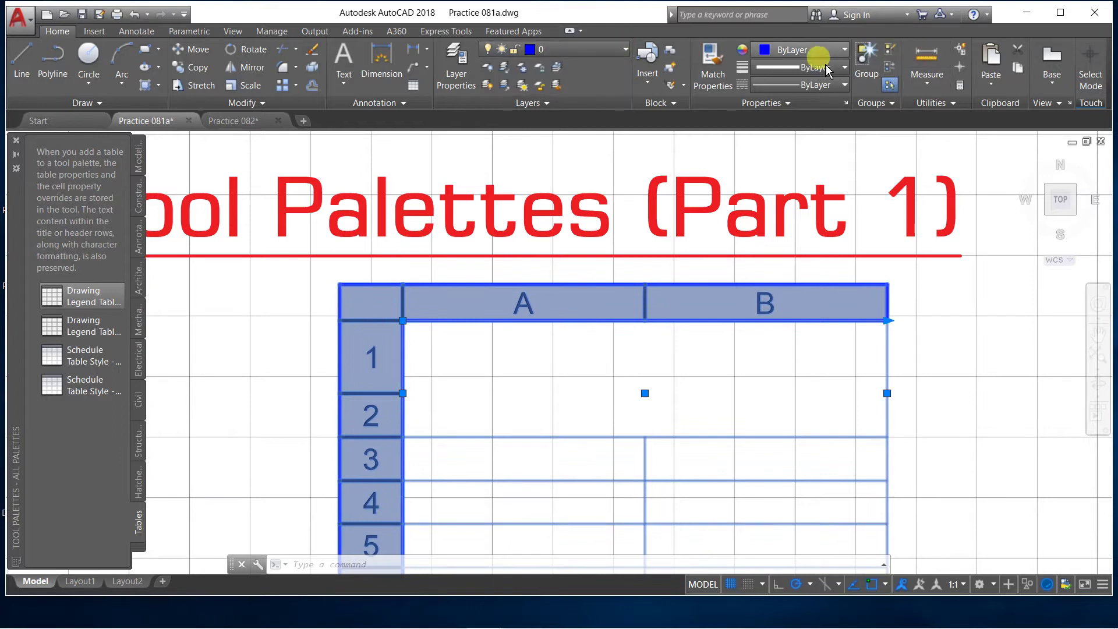
left_click(842, 49)
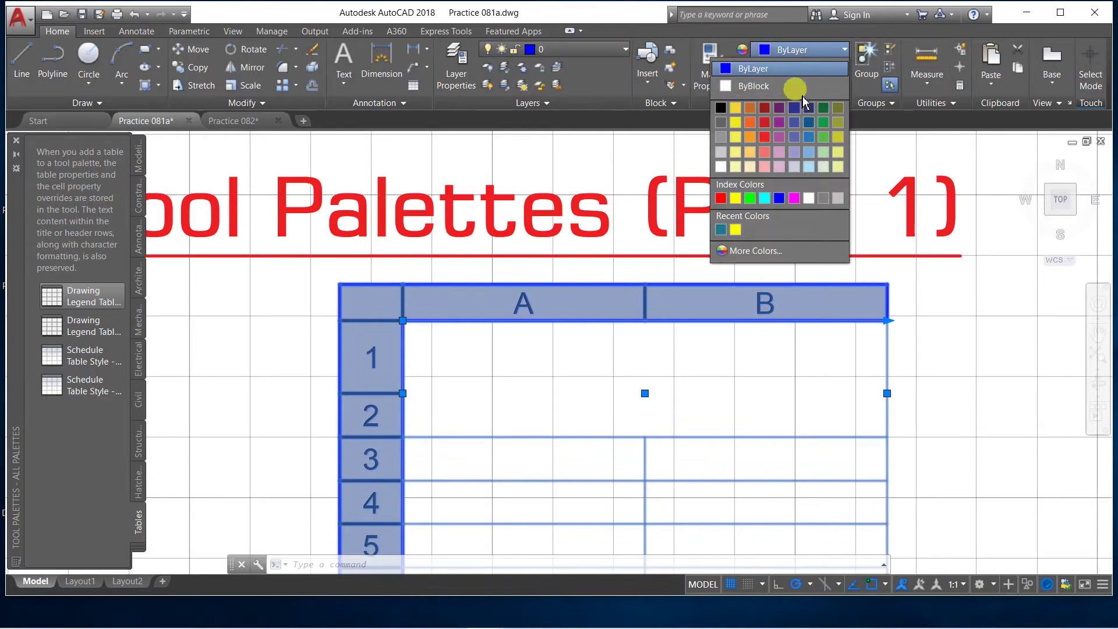
left_click(846, 49)
left_click(846, 67)
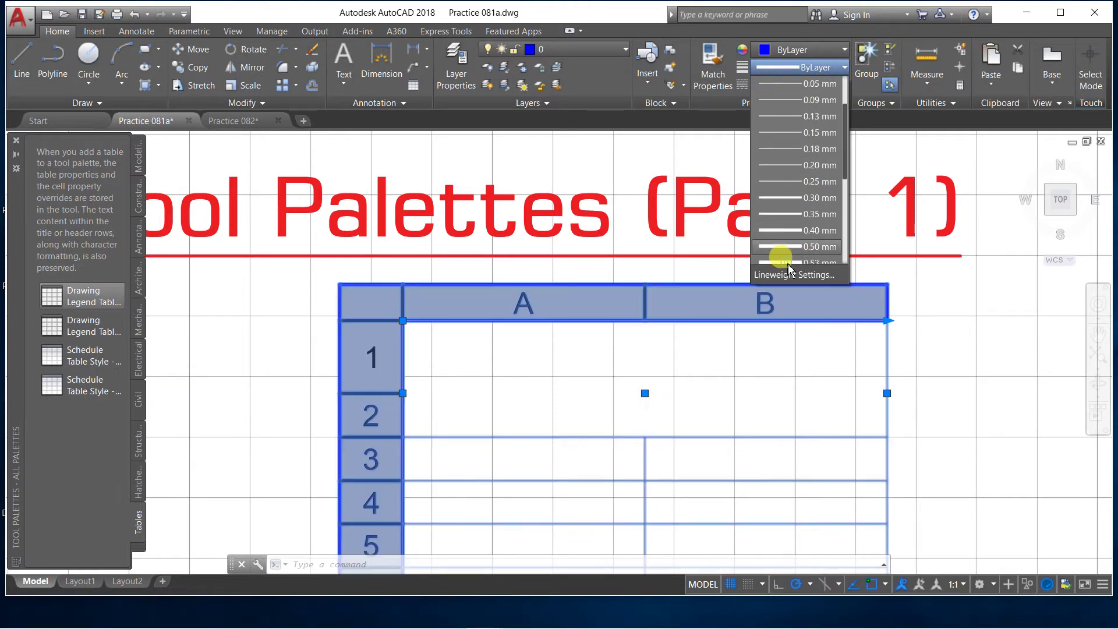
left_click(788, 263)
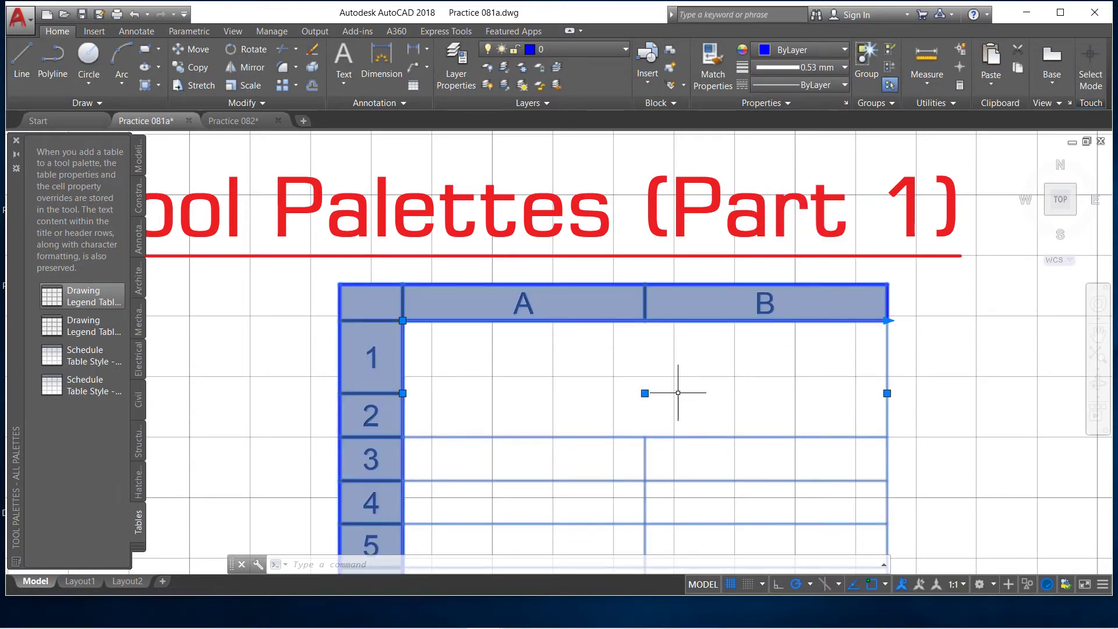
key("Escape")
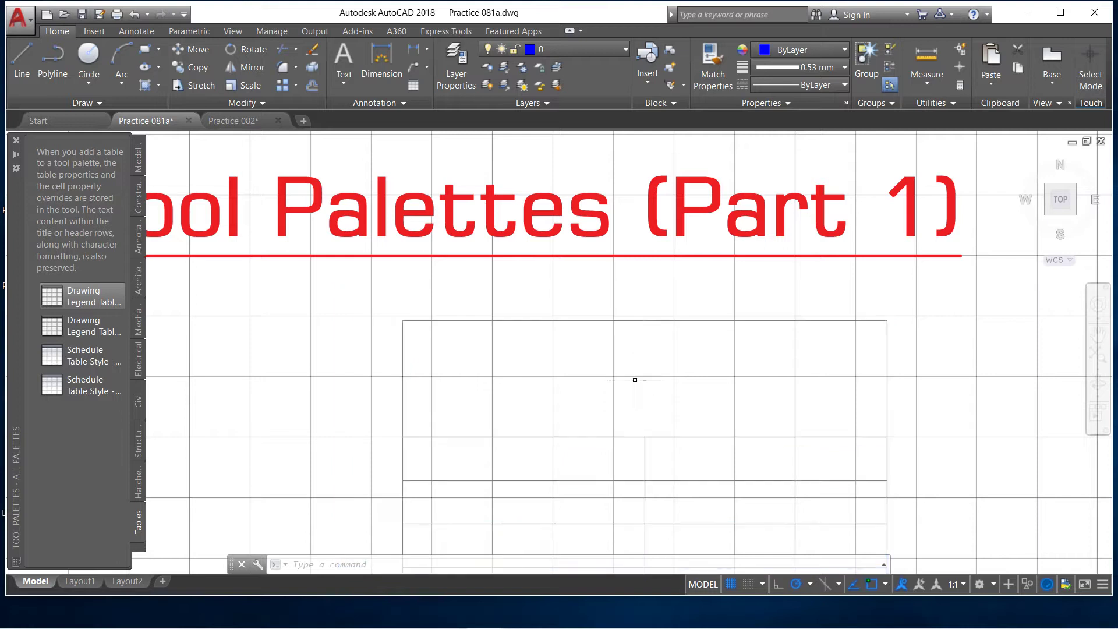
scroll(635, 380, "down", 5)
scroll(582, 312, "down", 2)
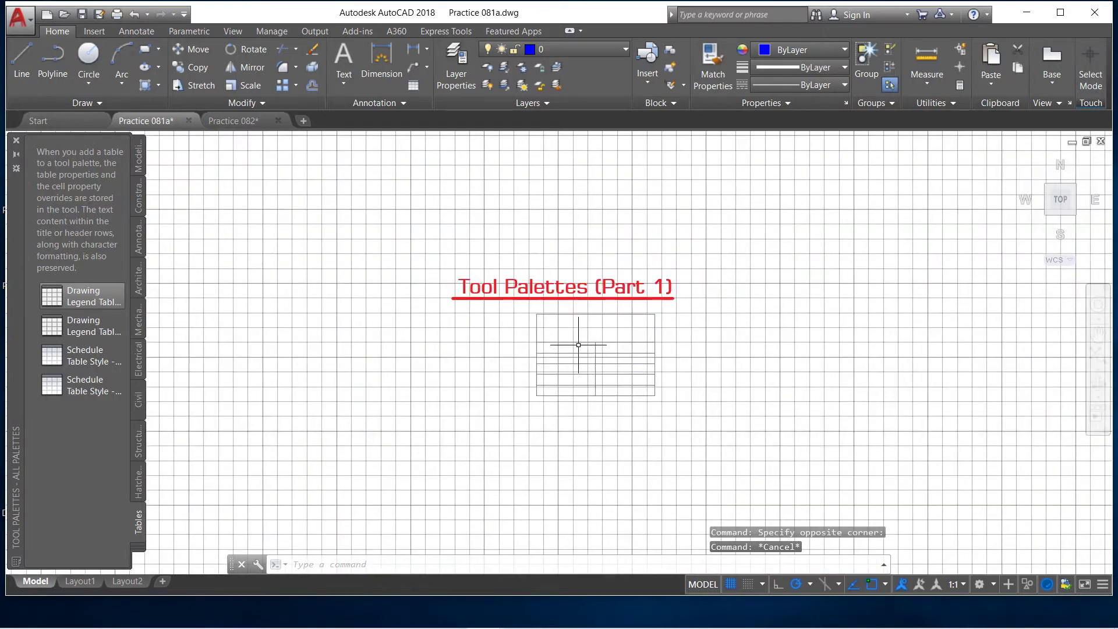
scroll(579, 342, "up", 4)
left_click(529, 248)
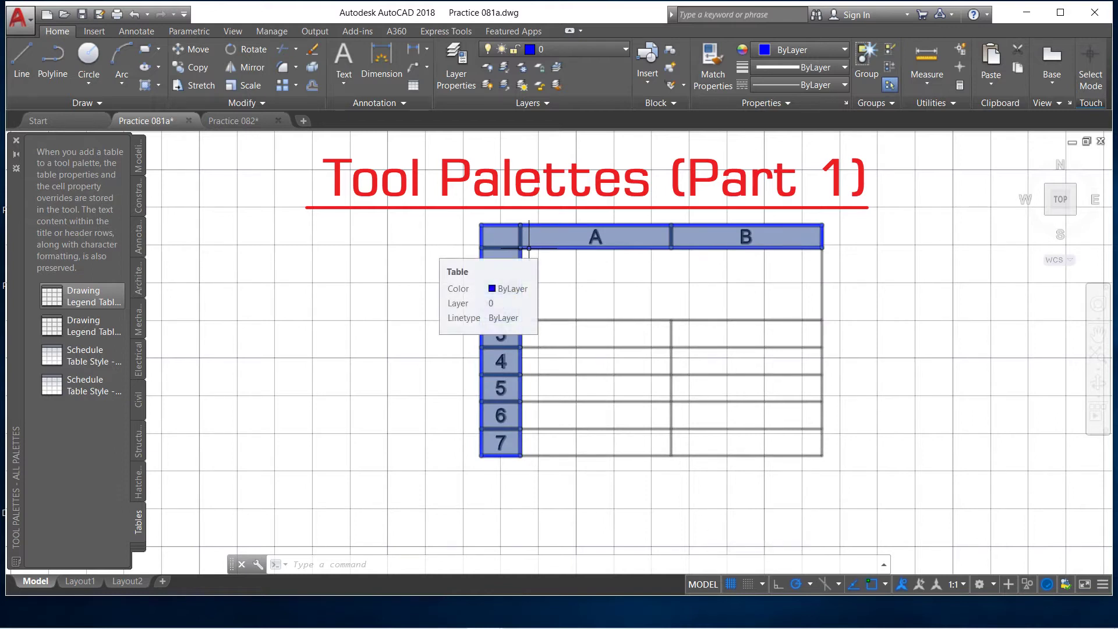
Place a Drawing Legend Table Style - Metric table to the lower right of the first table.
key("Escape")
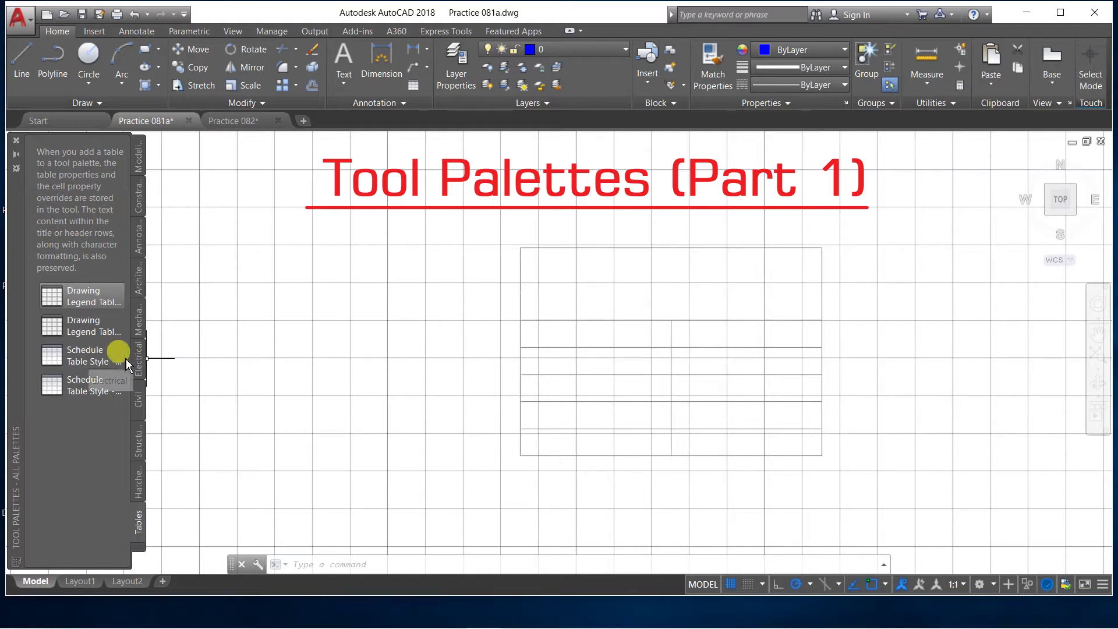
left_click(99, 332)
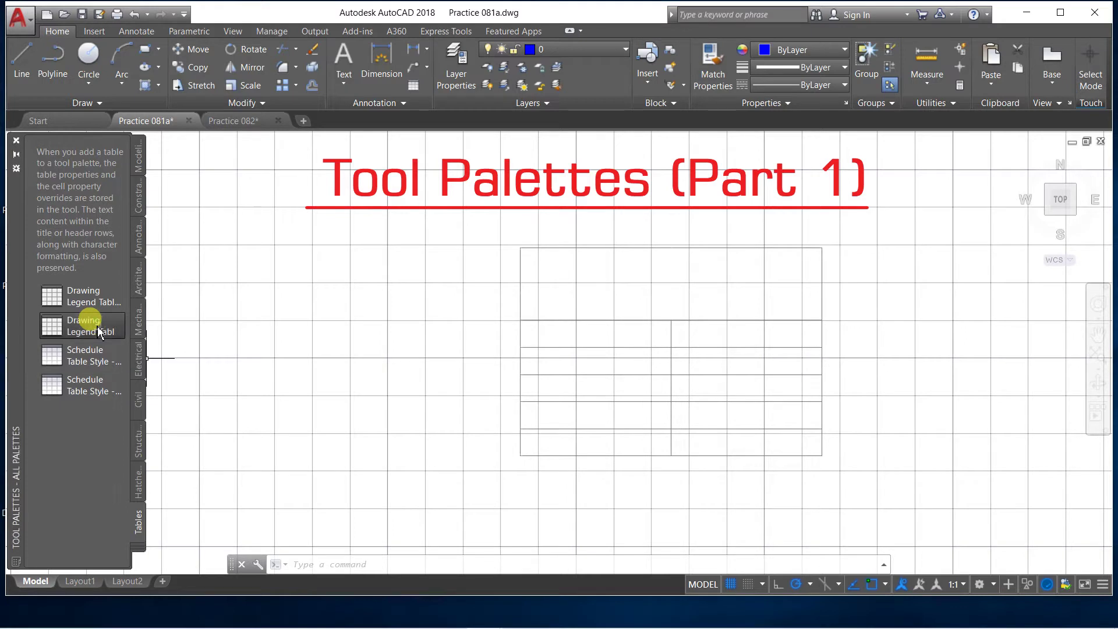
scroll(304, 313, "down", 3)
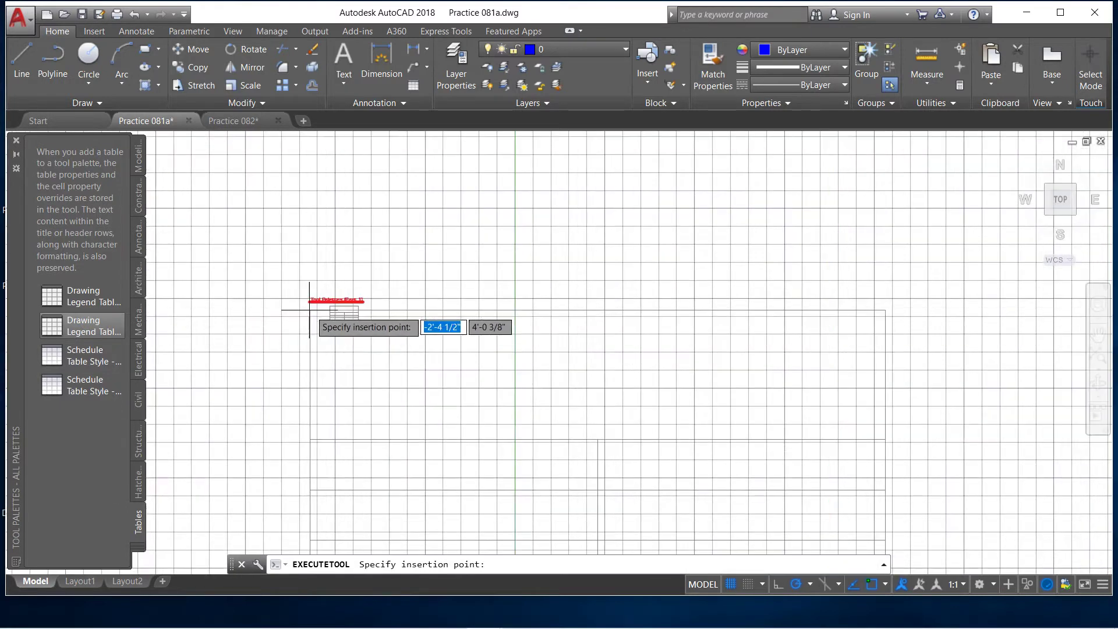
scroll(301, 313, "down", 3)
scroll(338, 318, "up", 2)
scroll(350, 321, "up", 2)
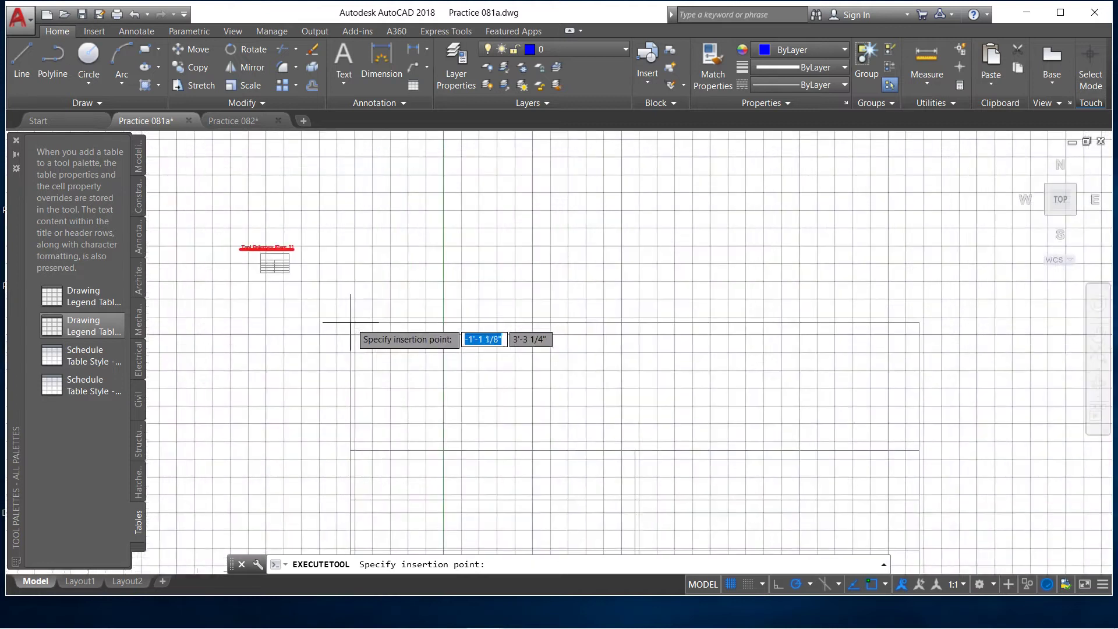
left_click(350, 257)
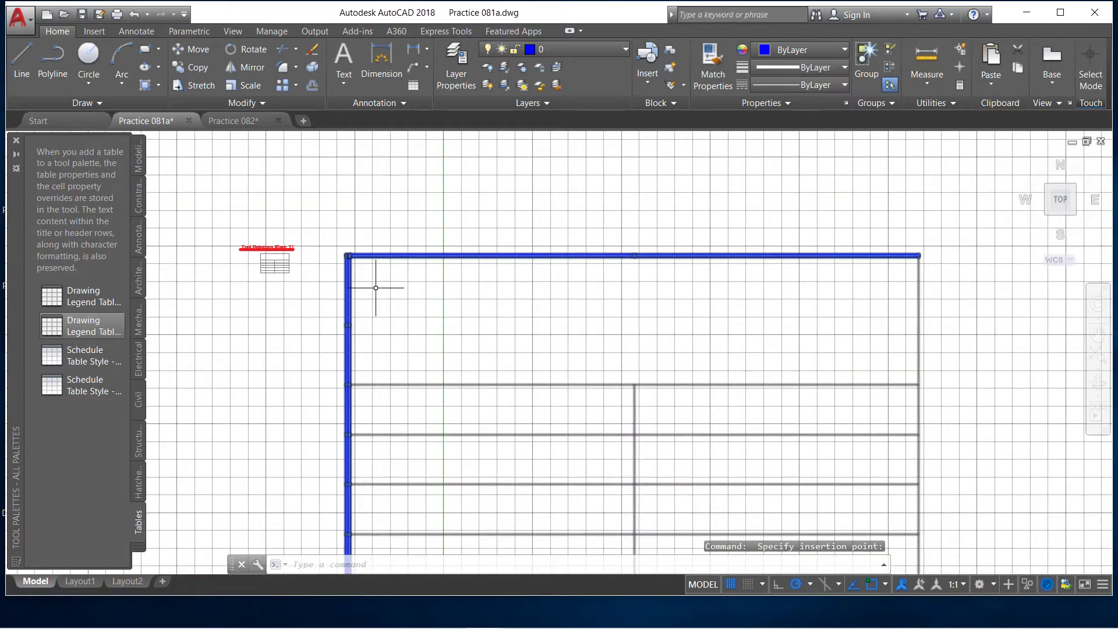
left_click(349, 256)
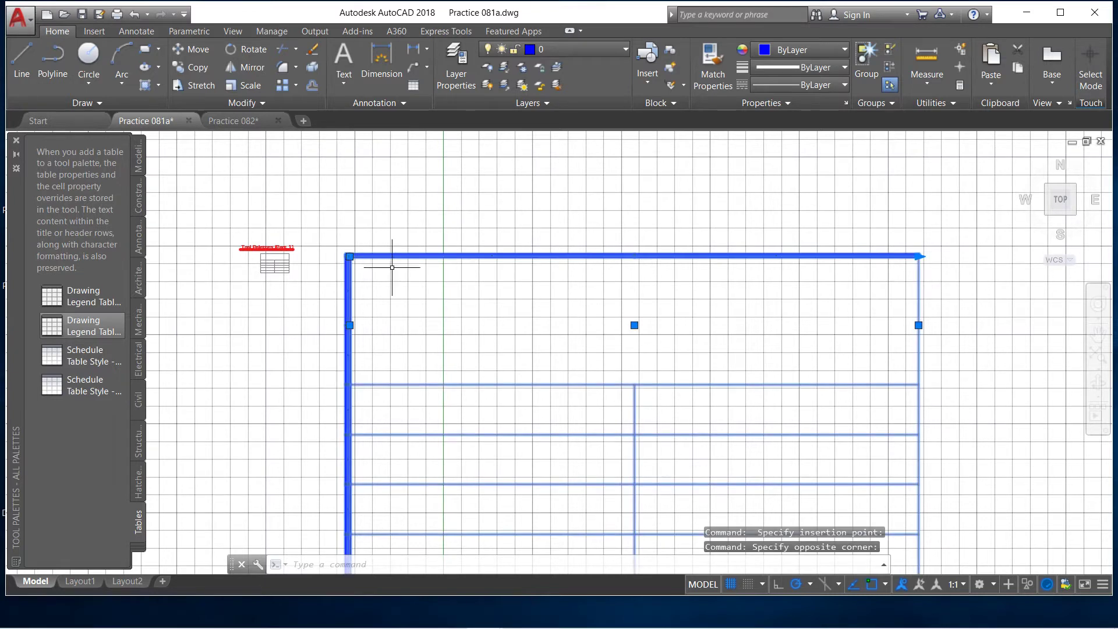
scroll(397, 299, "down", 5)
scroll(401, 326, "up", 2)
scroll(404, 342, "up", 4)
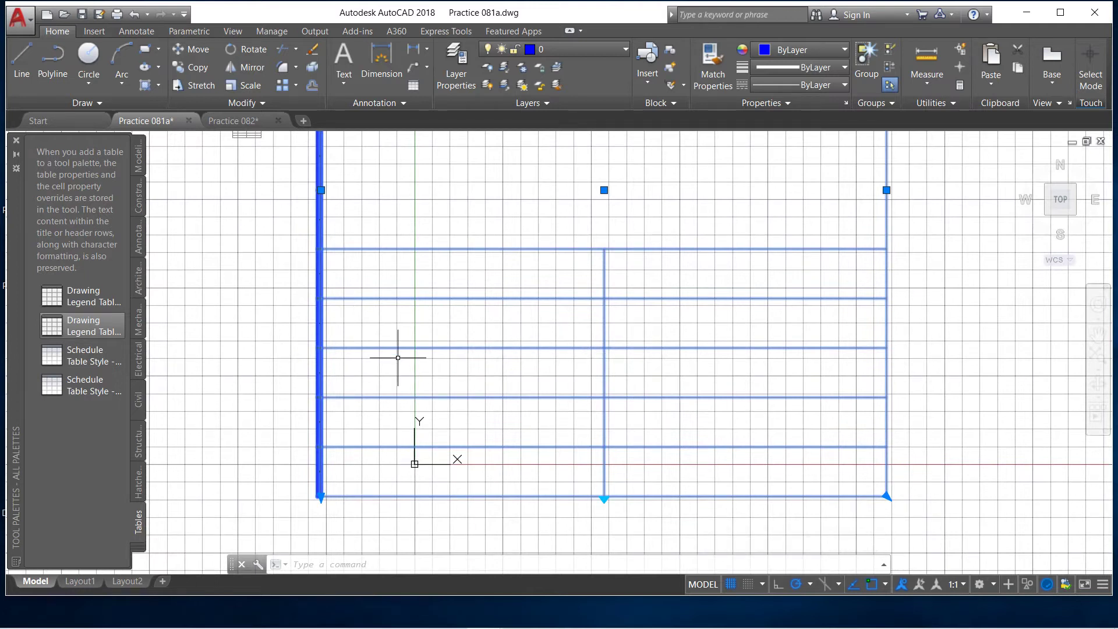
scroll(501, 359, "down", 4)
scroll(353, 342, "up", 2)
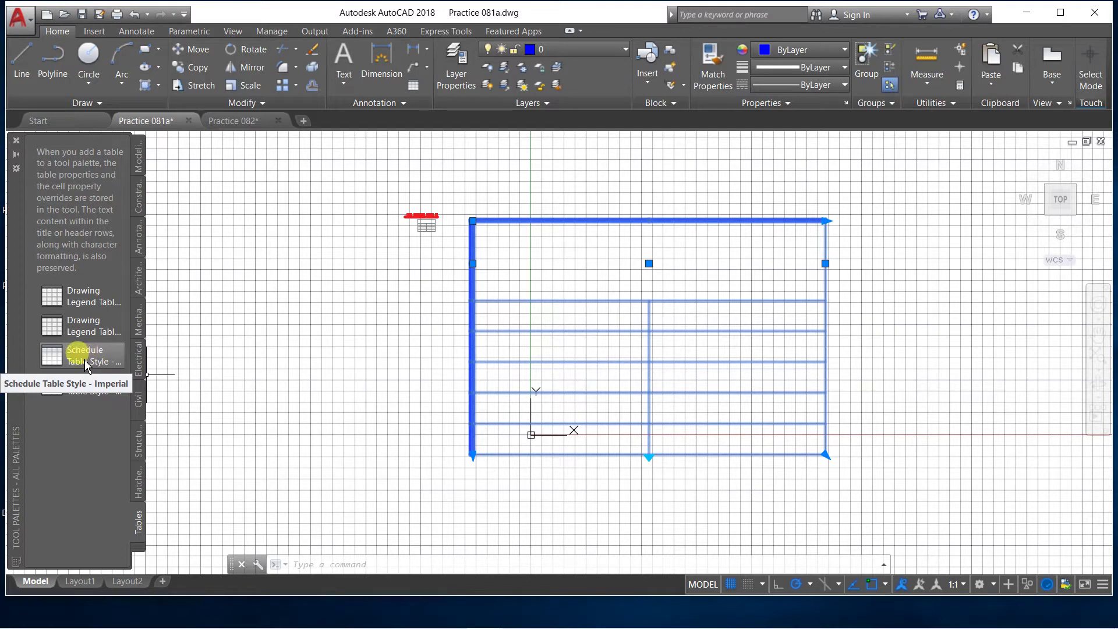
Place a Schedule Table Style - Imperial table to the left of the legend table.
left_click(58, 357)
scroll(528, 348, "down", 4)
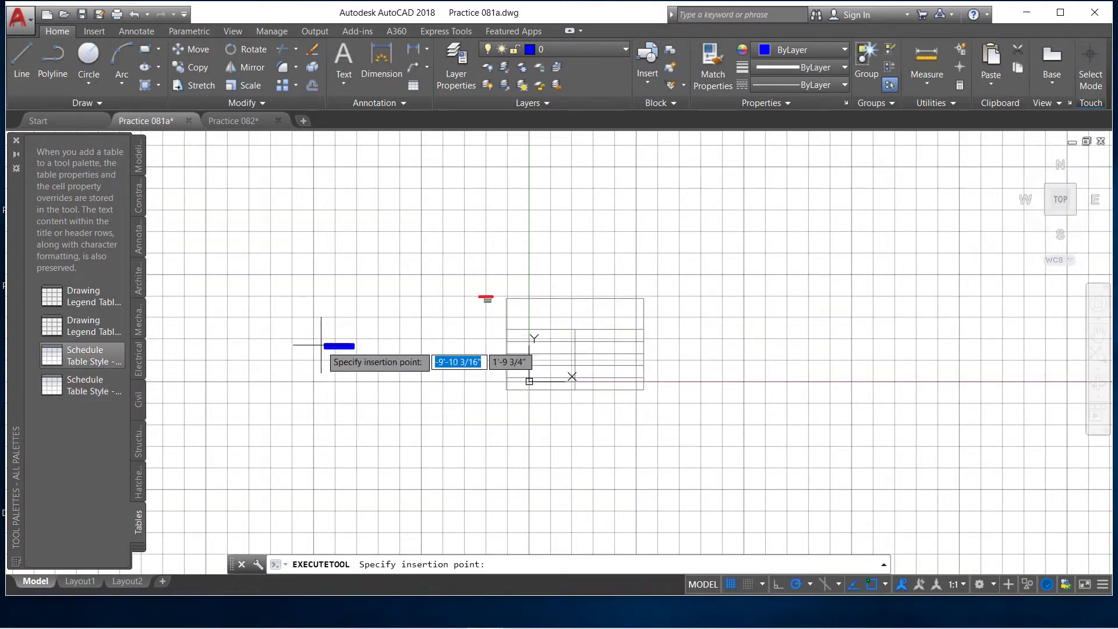
scroll(295, 350, "up", 3)
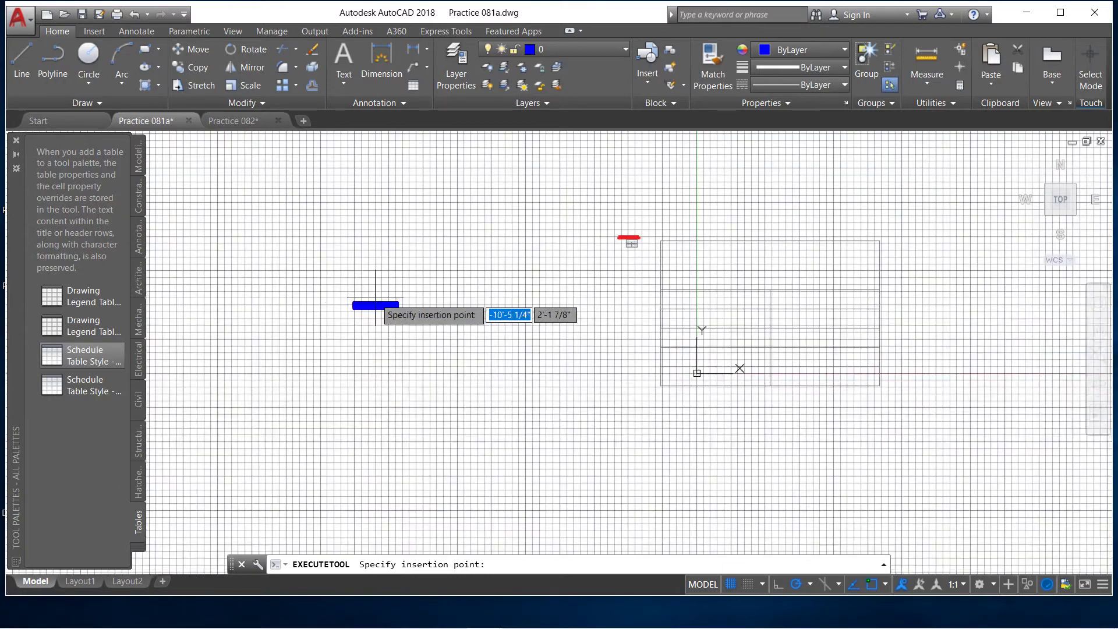
scroll(562, 284, "up", 2)
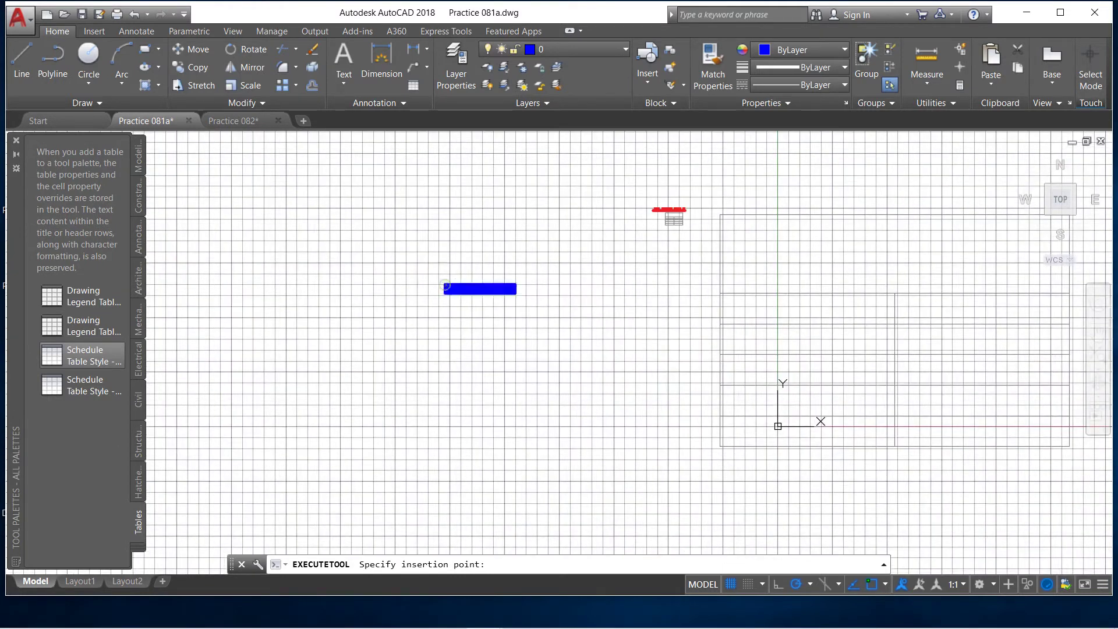
left_click(445, 286)
scroll(463, 300, "up", 5)
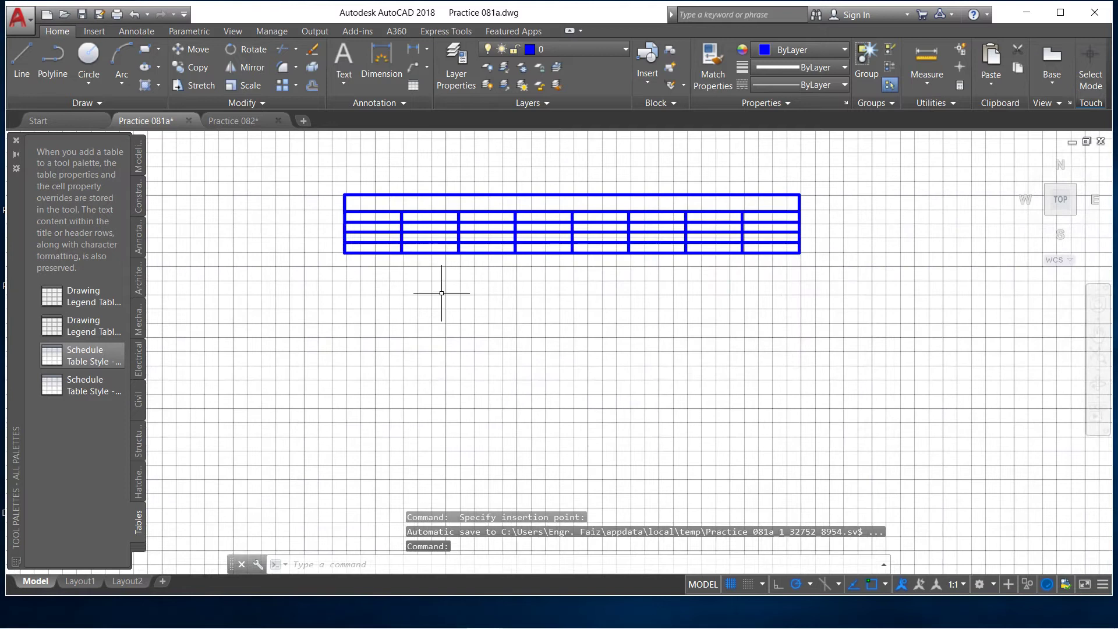
scroll(486, 191, "up", 2)
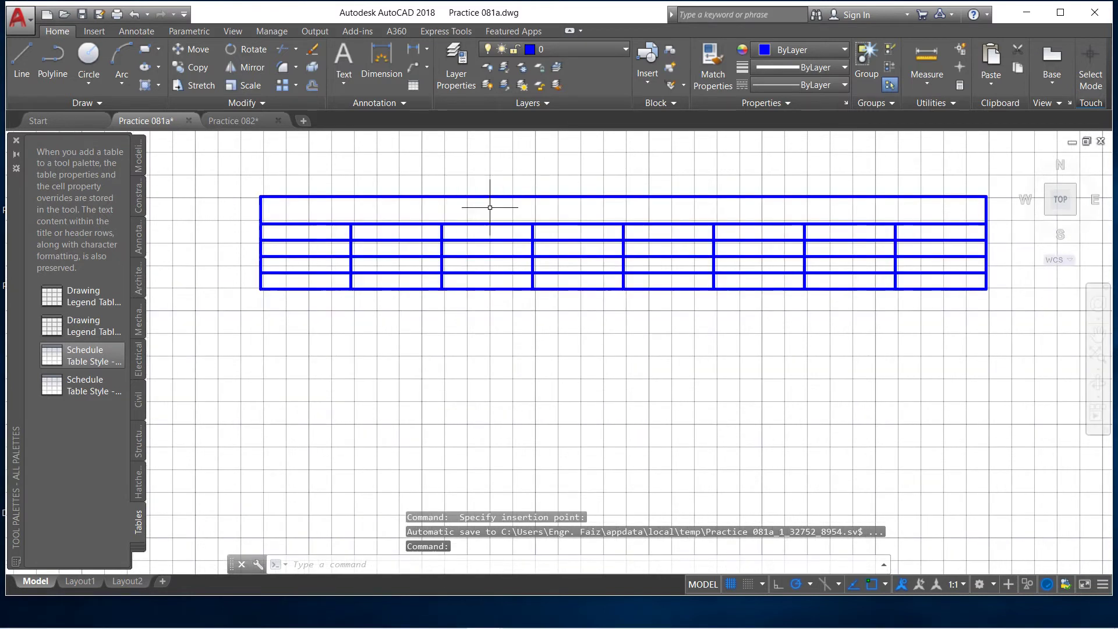
Drag the schedule table's bottom-right grip downward so its rows become much taller.
left_click(747, 293)
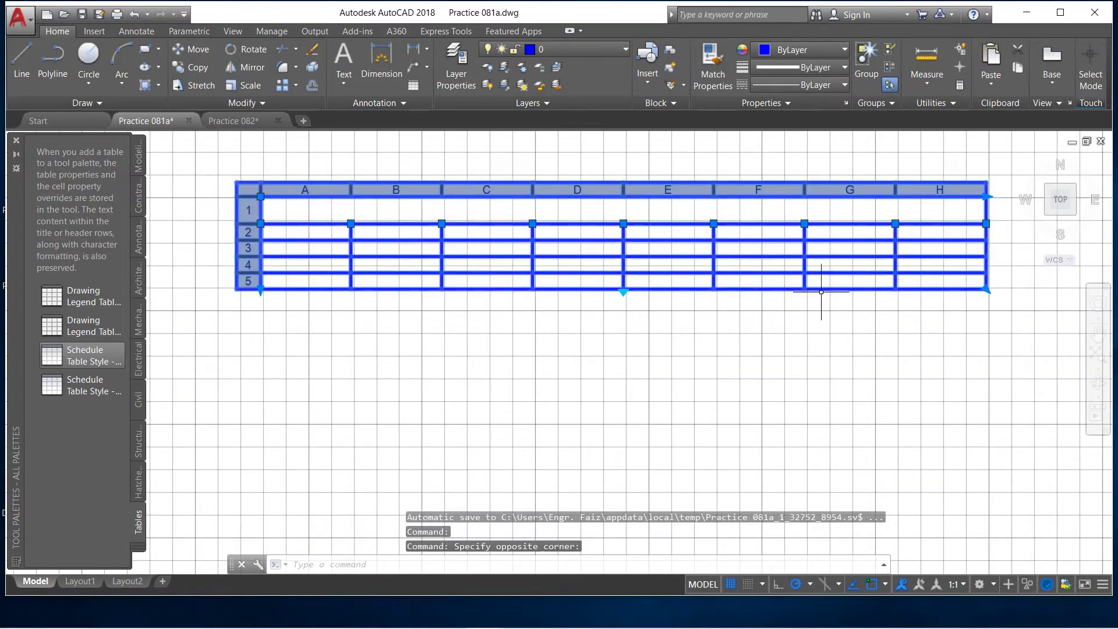
left_click(986, 289)
left_click(978, 483)
scroll(697, 299, "down", 2)
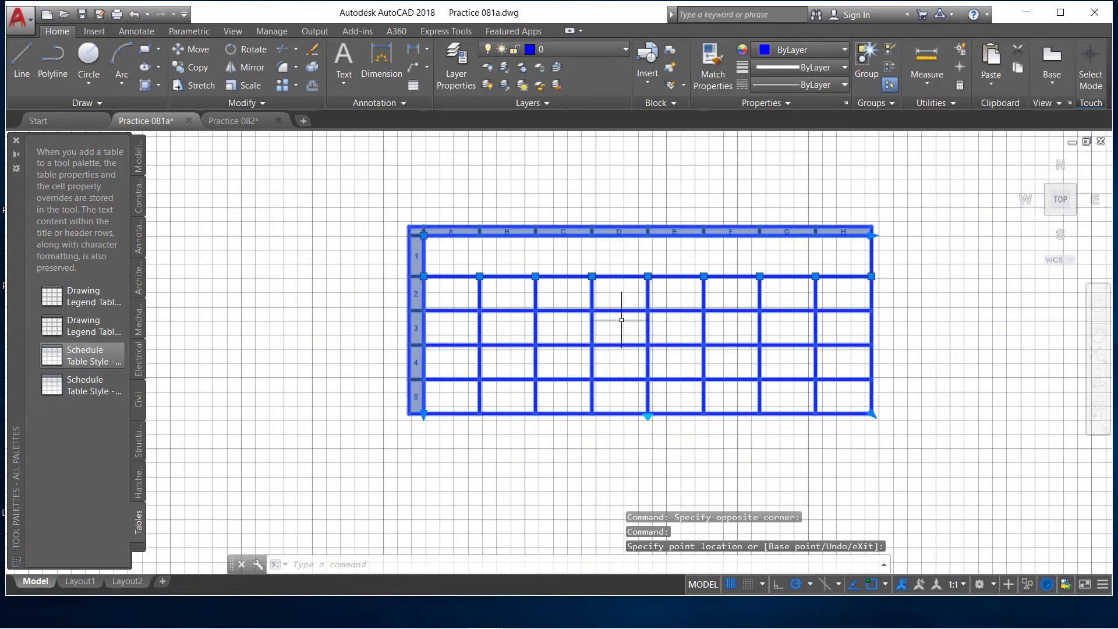
scroll(501, 312, "up", 4)
scroll(435, 314, "down", 4)
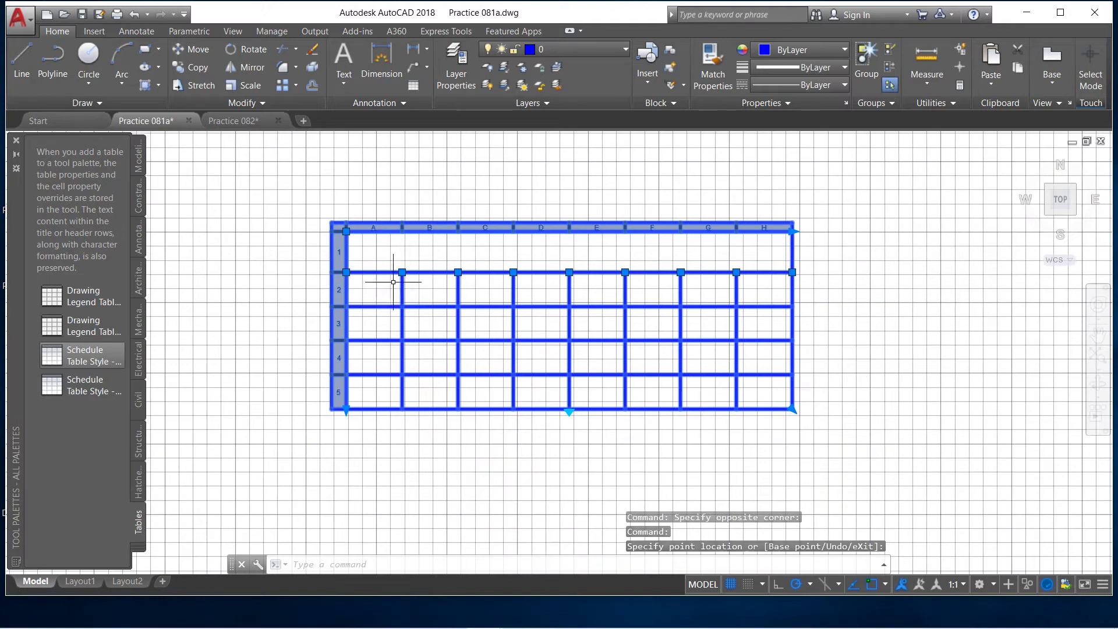
scroll(408, 263, "up", 2)
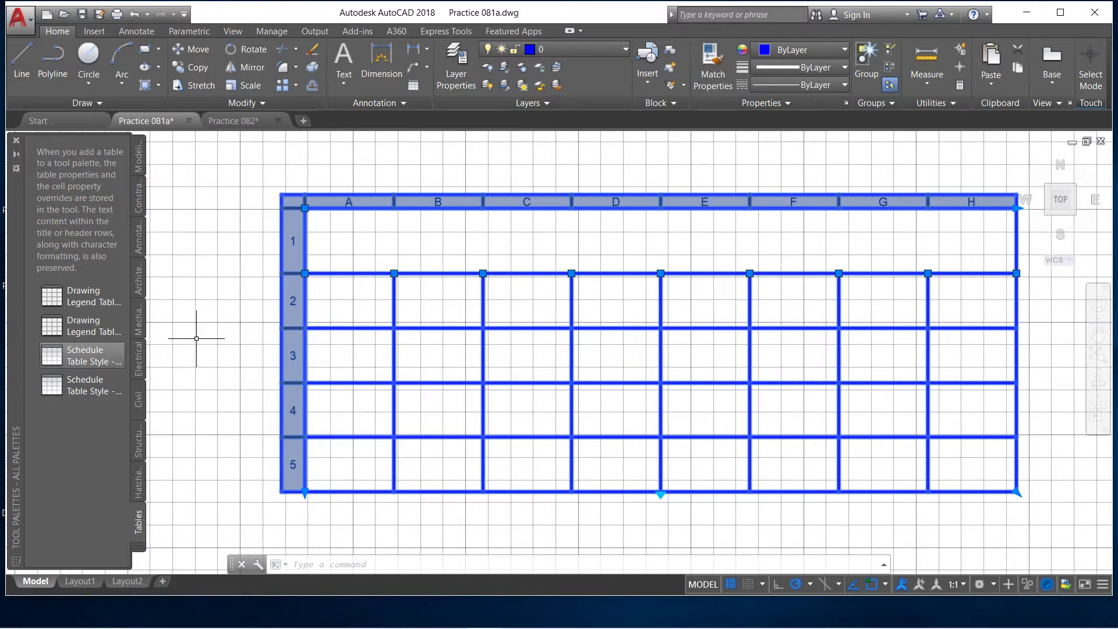
left_click(82, 394)
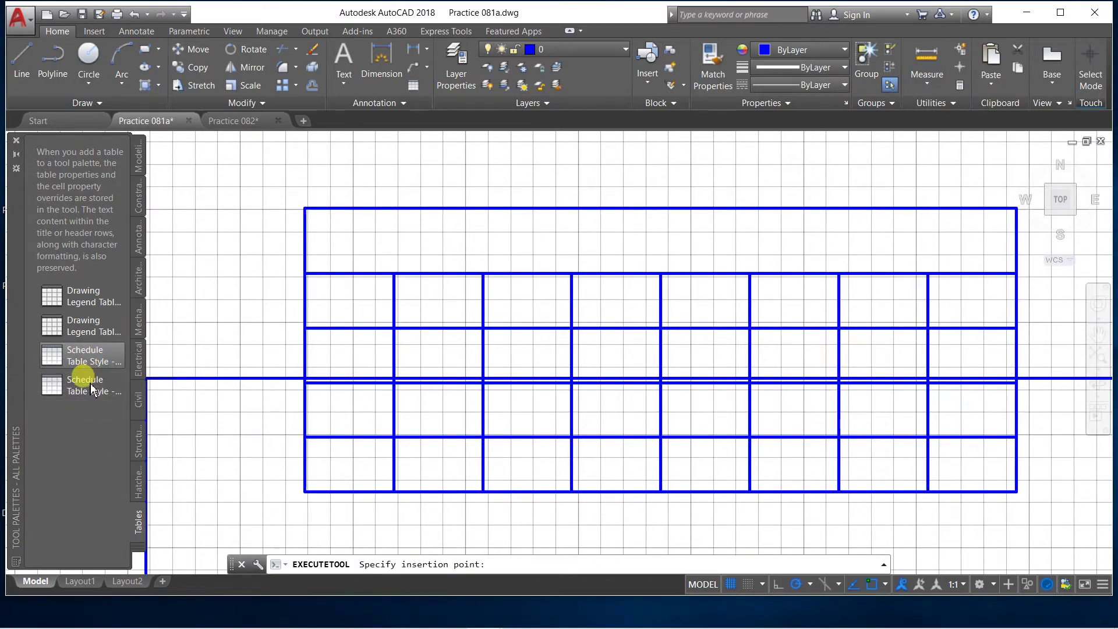
Place the other Schedule Table Style table below the metric legend table and select it.
scroll(233, 327, "down", 3)
scroll(205, 297, "down", 8)
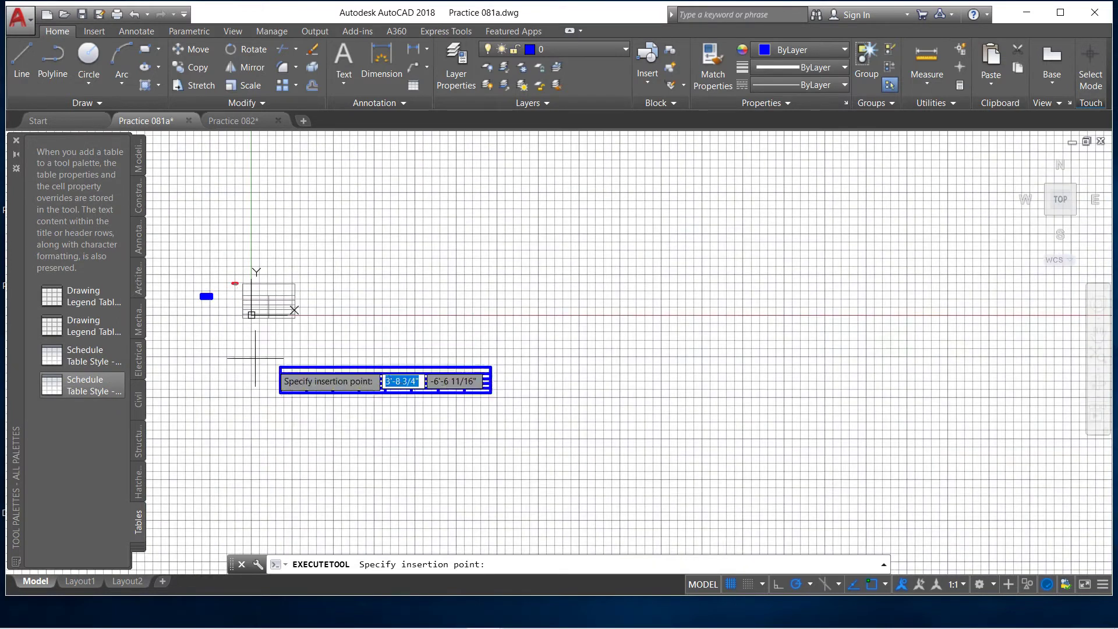
scroll(233, 320, "up", 4)
scroll(253, 322, "up", 4)
left_click(195, 318)
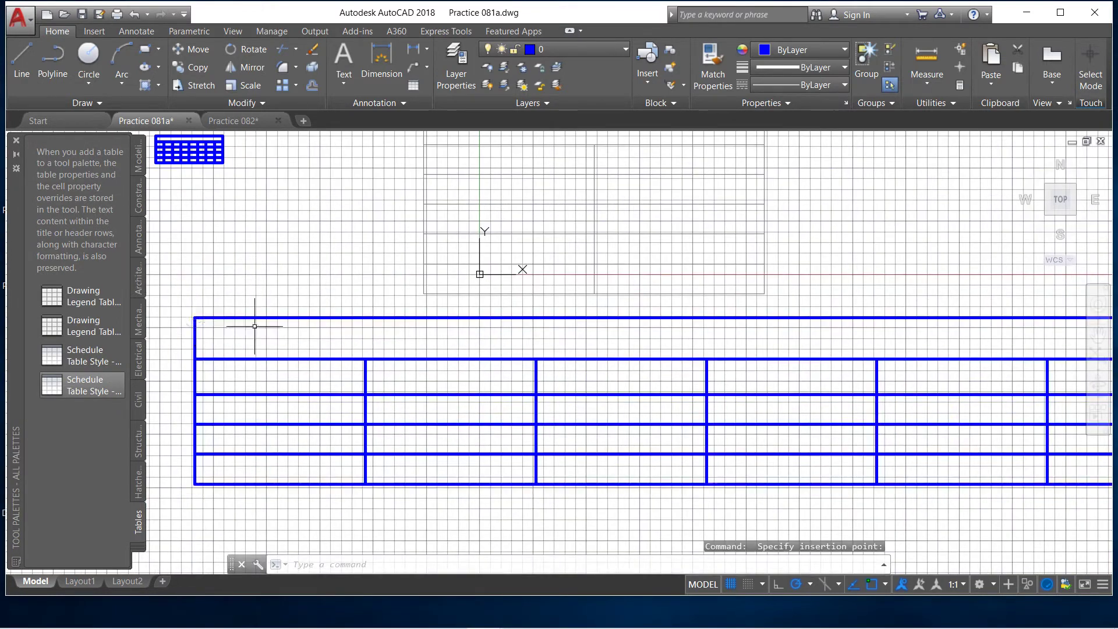
scroll(245, 358, "down", 4)
scroll(303, 332, "up", 2)
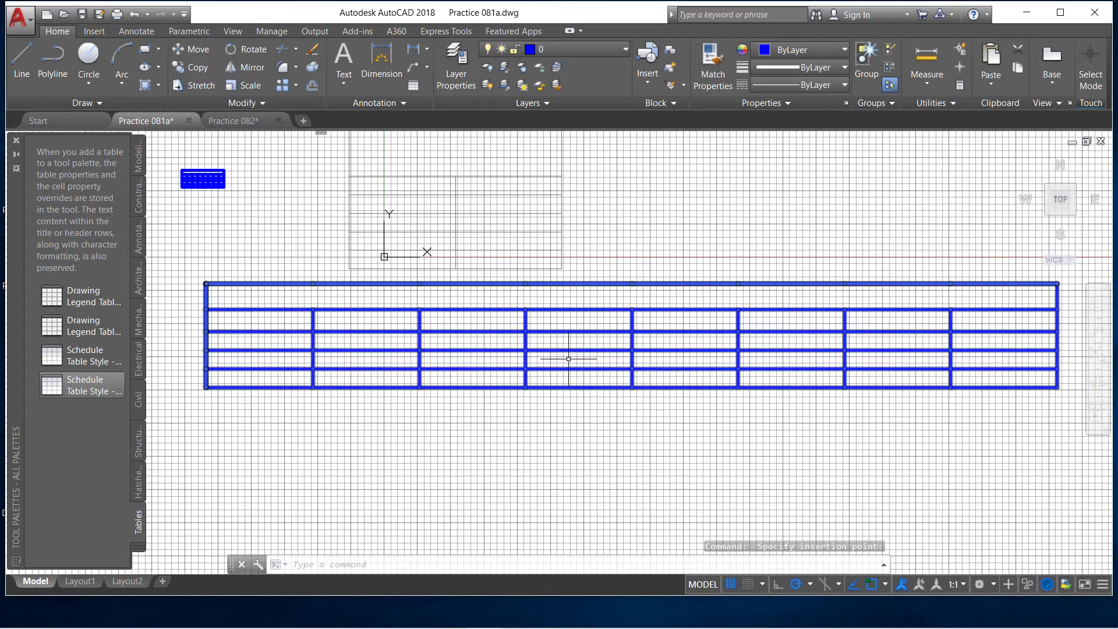
left_click(964, 388)
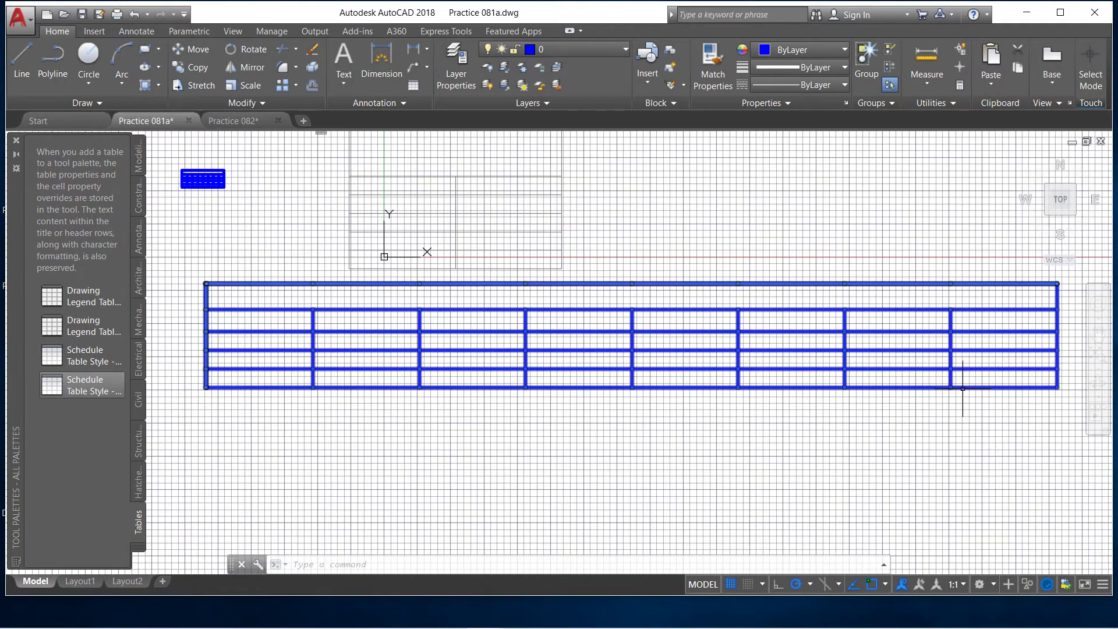
left_click(964, 387)
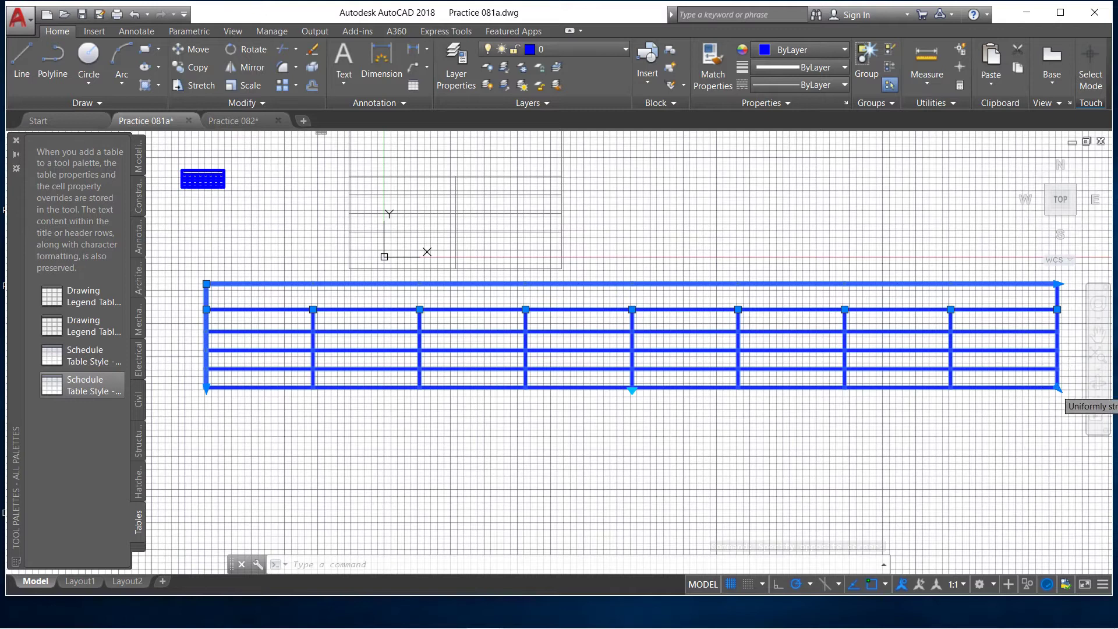
Drag the schedule table's bottom-right grip to make it taller and wider.
left_click(1058, 388)
left_click(1057, 530)
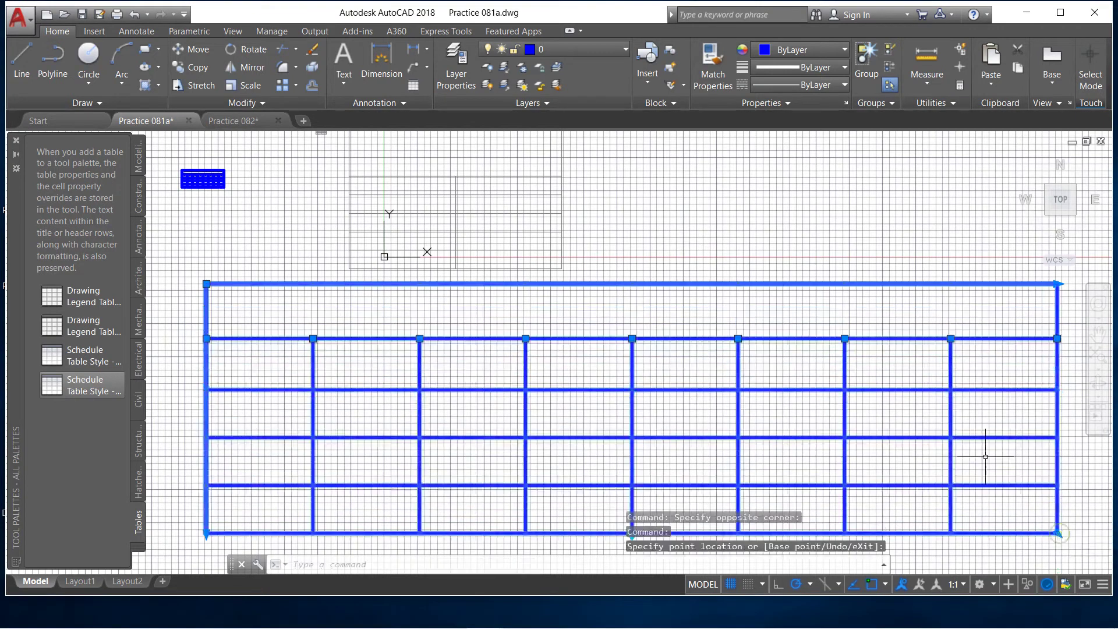
scroll(764, 286, "down", 8)
scroll(836, 321, "up", 6)
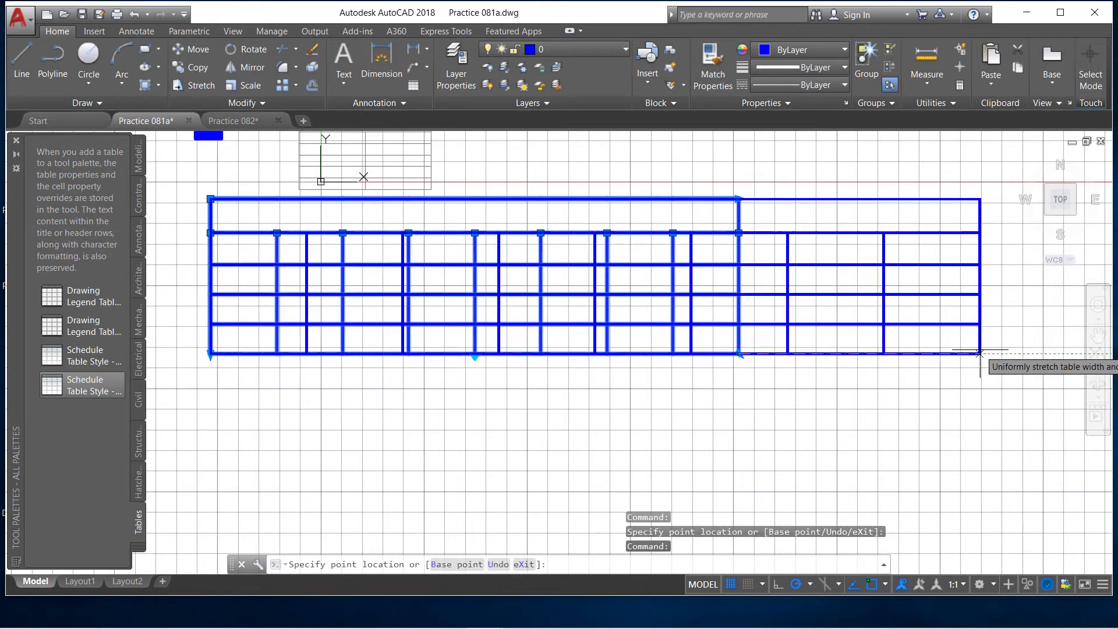
left_click(988, 353)
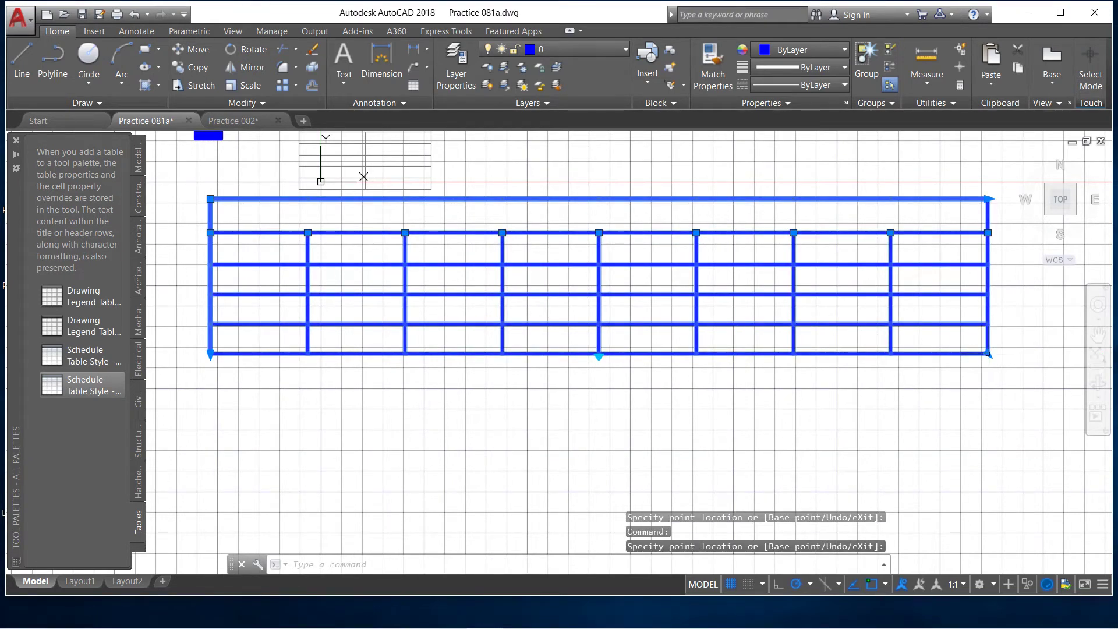
left_click(988, 353)
left_click(1021, 515)
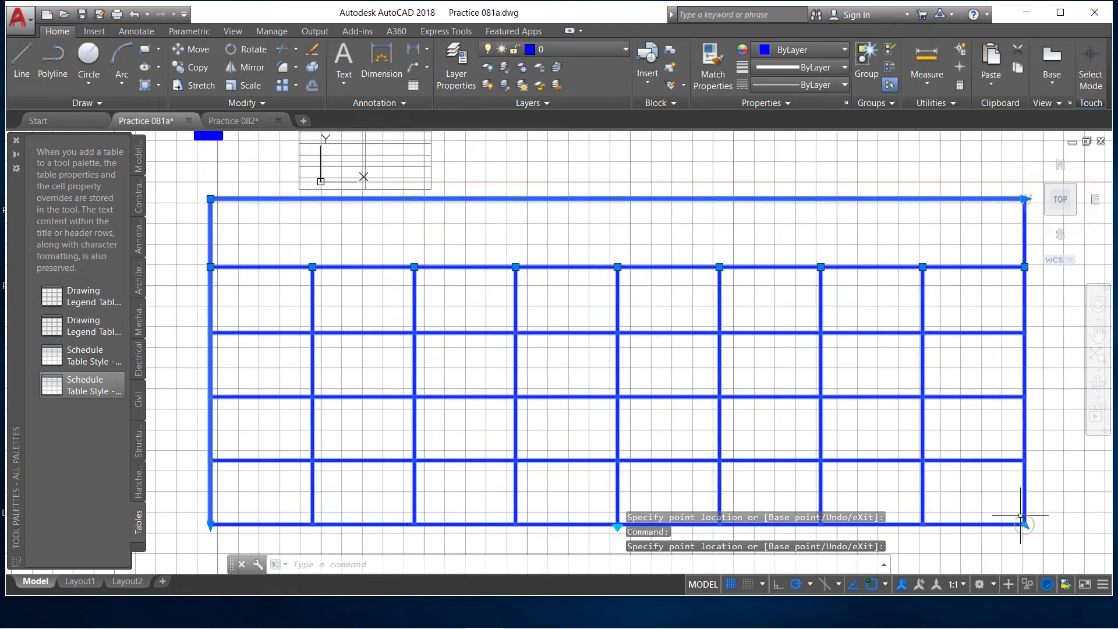
scroll(635, 293, "down", 5)
scroll(690, 315, "up", 4)
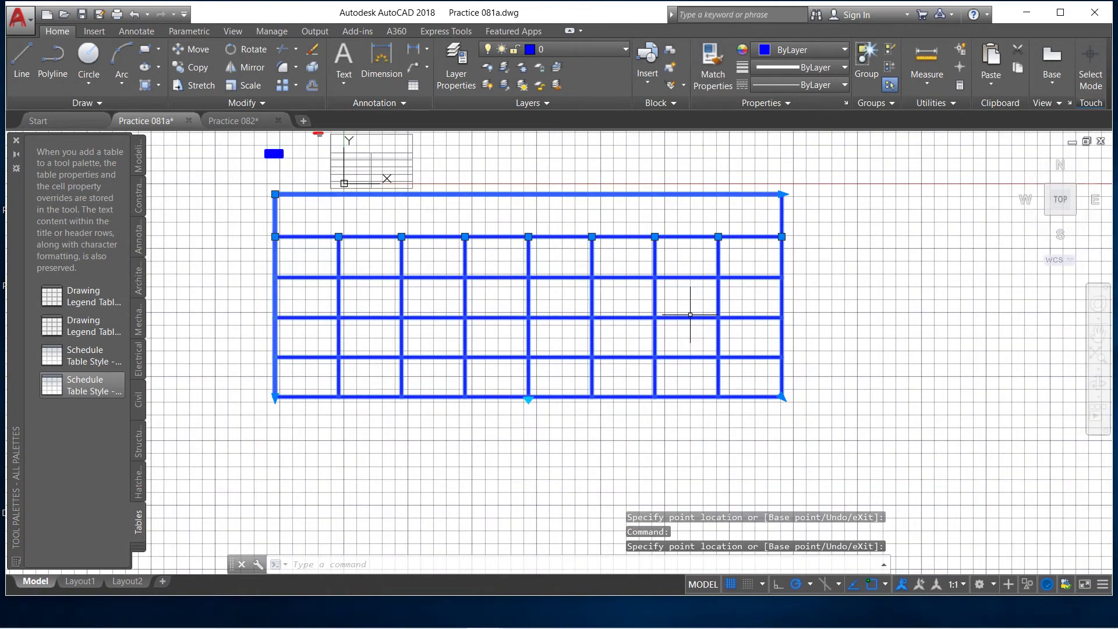
Stretch the table uniformly from its corner into a much larger grid of cells.
left_click(783, 398)
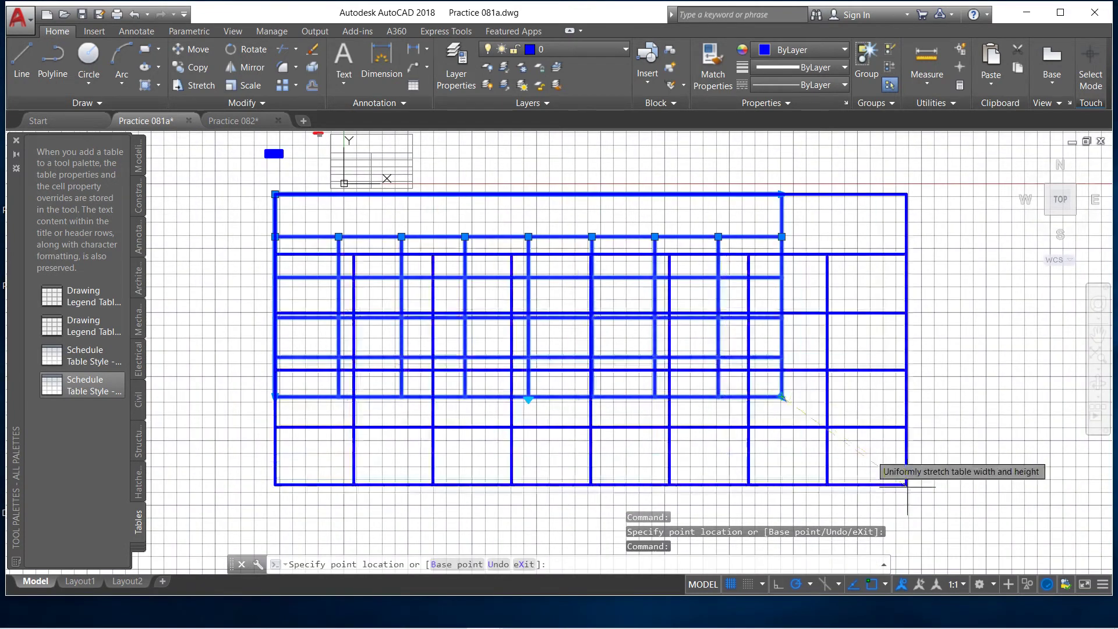
left_click(949, 524)
scroll(721, 292, "down", 5)
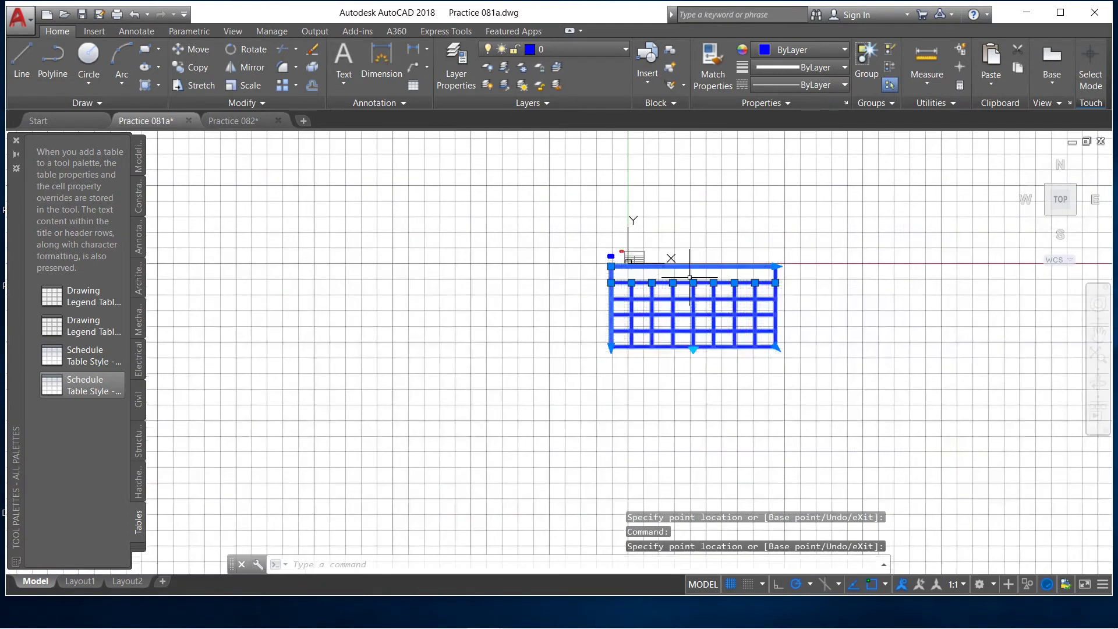
left_click(775, 347)
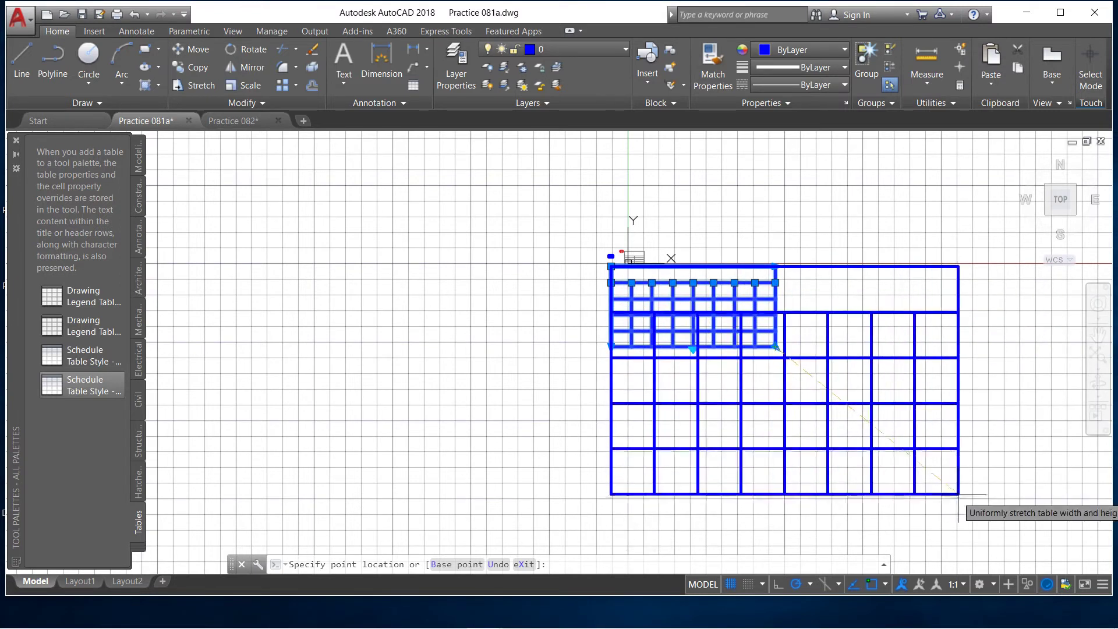
left_click(959, 494)
scroll(608, 367, "down", 2)
scroll(603, 353, "up", 2)
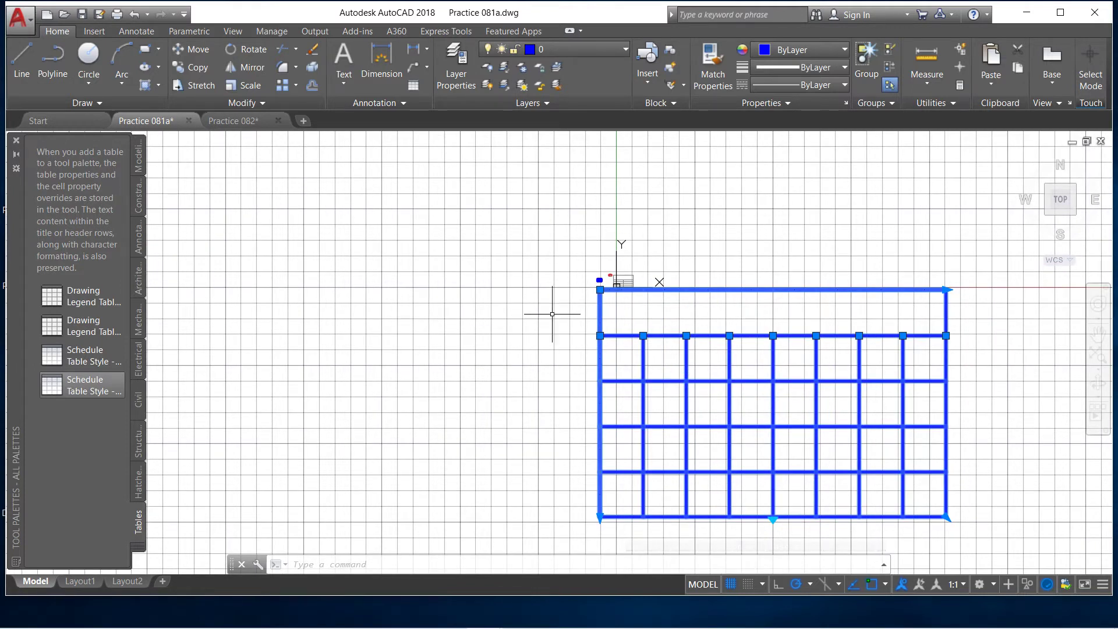
scroll(591, 311, "down", 1)
scroll(560, 318, "up", 1)
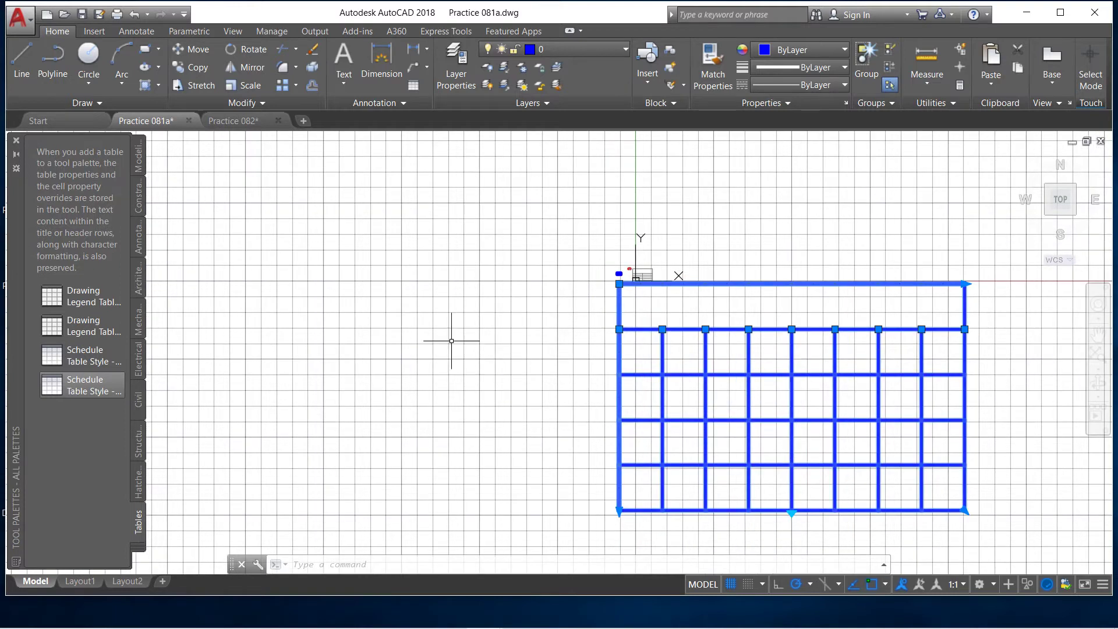
left_click(141, 485)
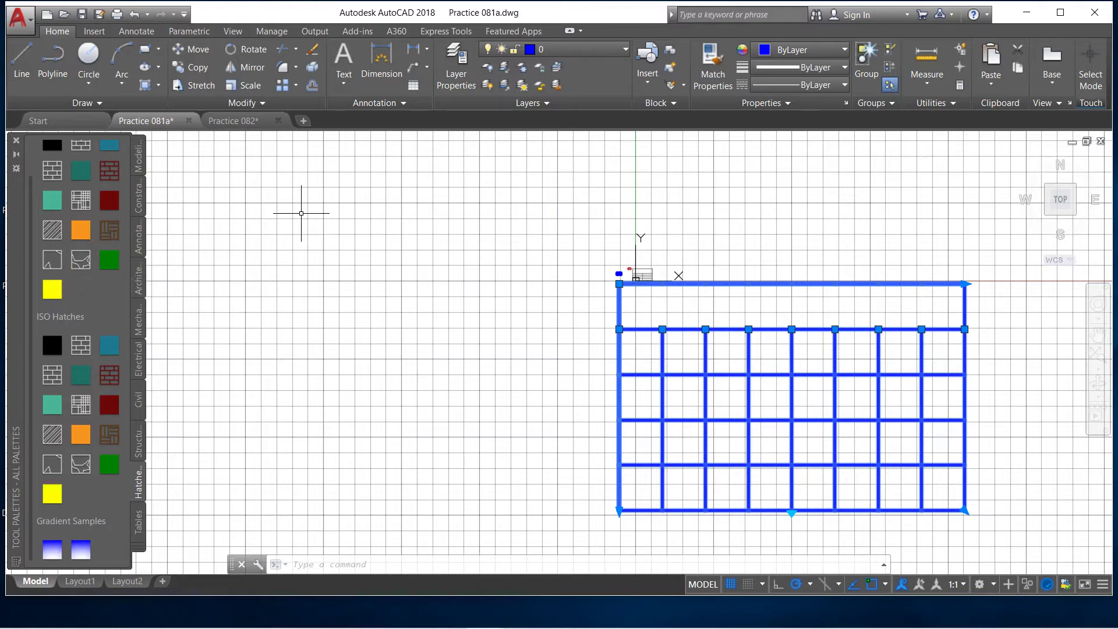
Draw a rectangle, then a circle beside it, to the left of the table.
left_click(144, 49)
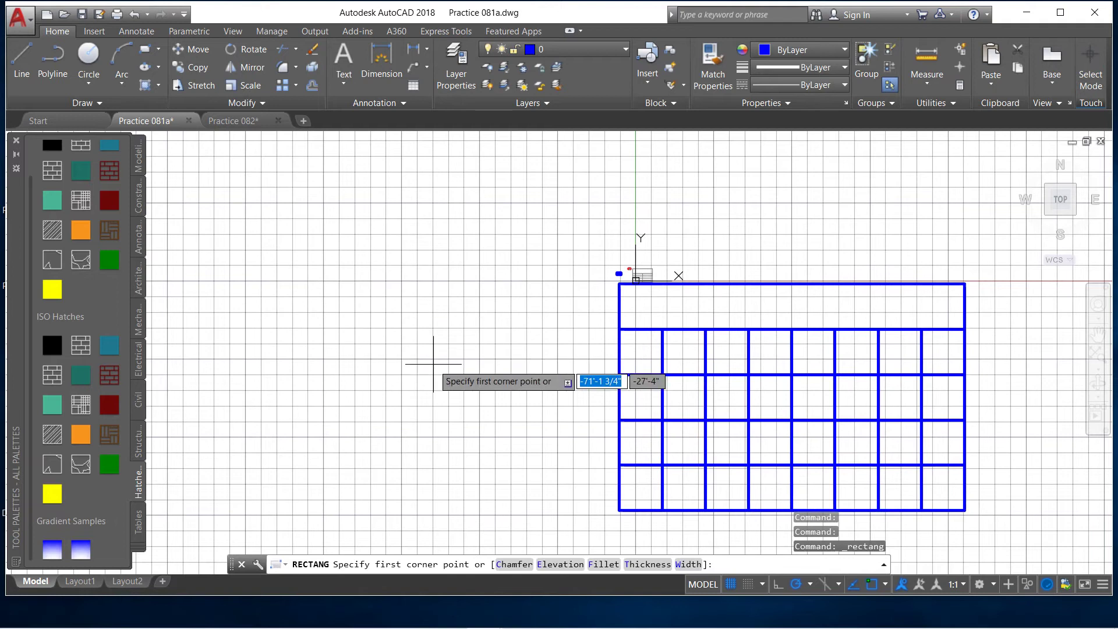
scroll(591, 298, "up", 5)
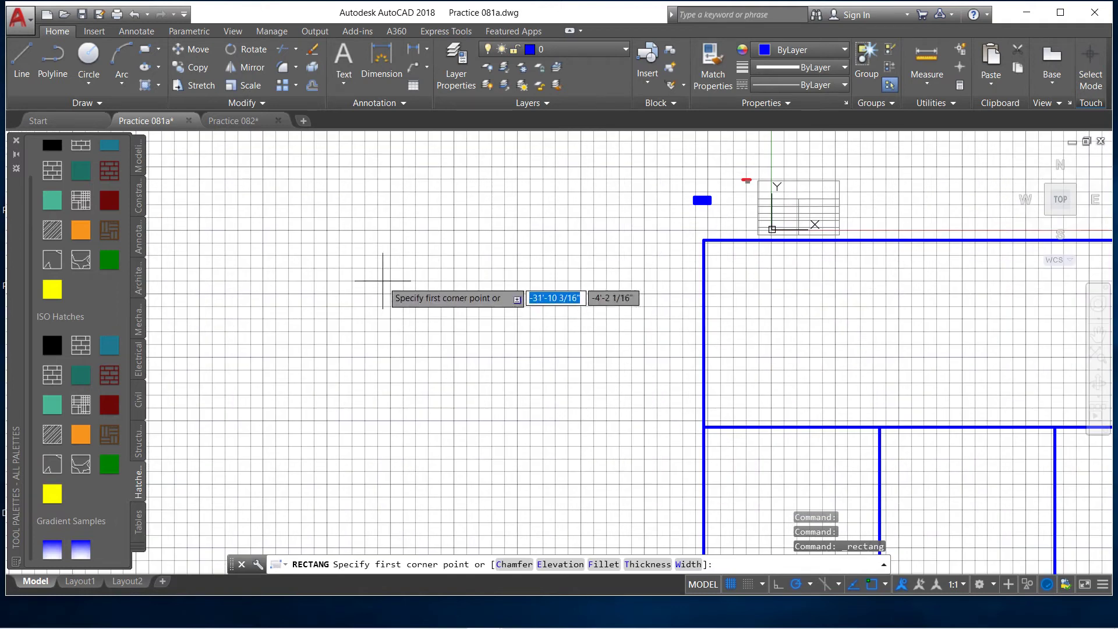
left_click(383, 281)
left_click(509, 363)
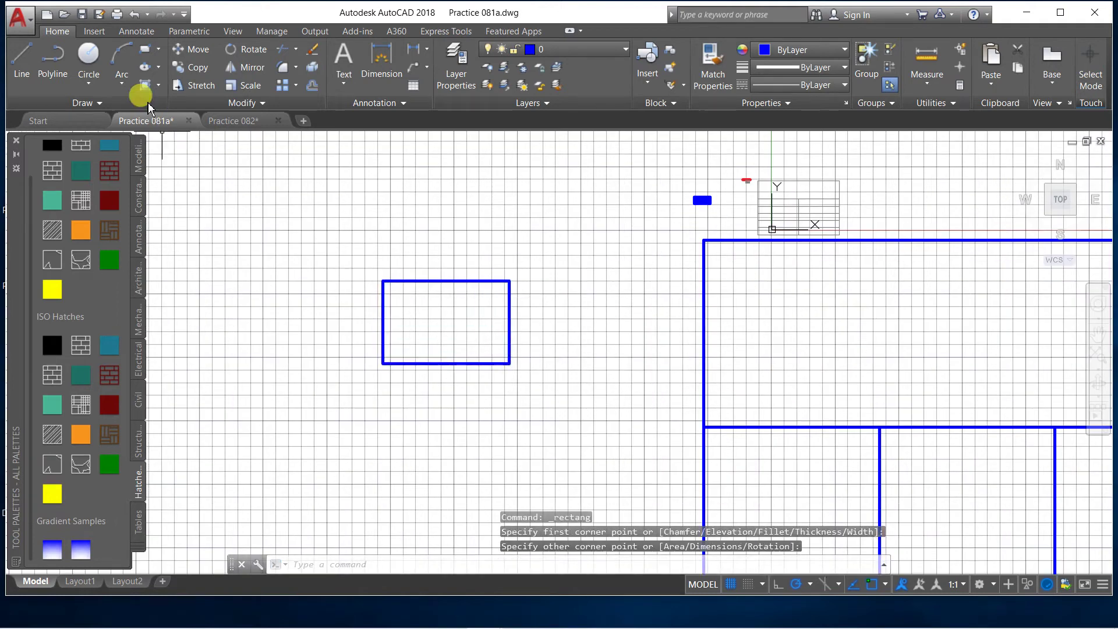
left_click(568, 248)
left_click(613, 282)
Draw a long, narrow rectangle beneath the rectangle and circle.
left_click(158, 66)
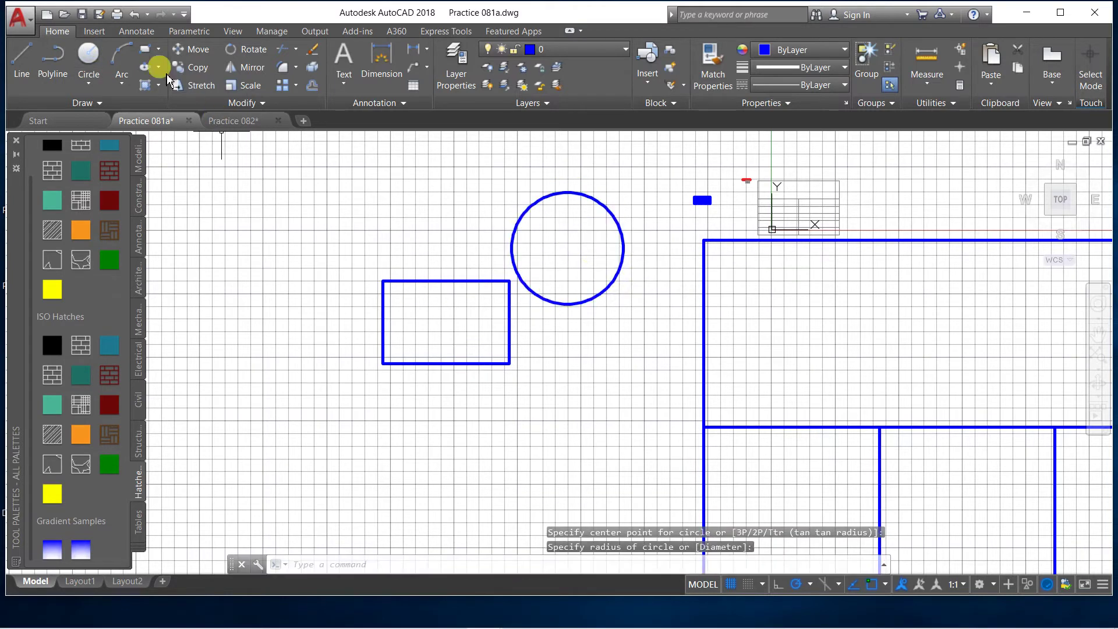
left_click(146, 50)
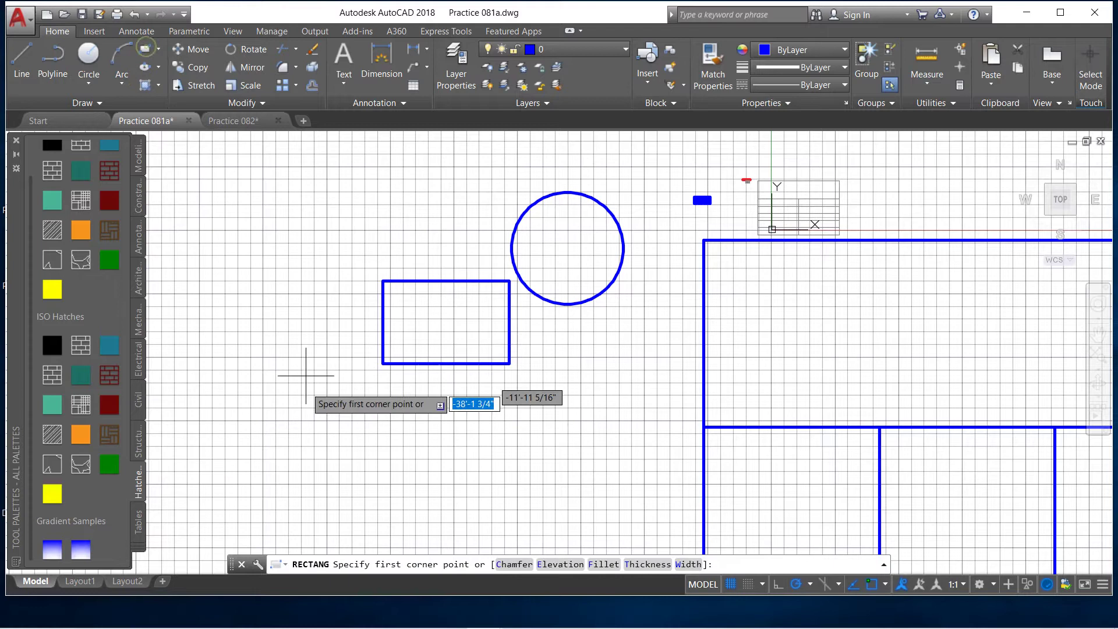
left_click(242, 423)
left_click(665, 473)
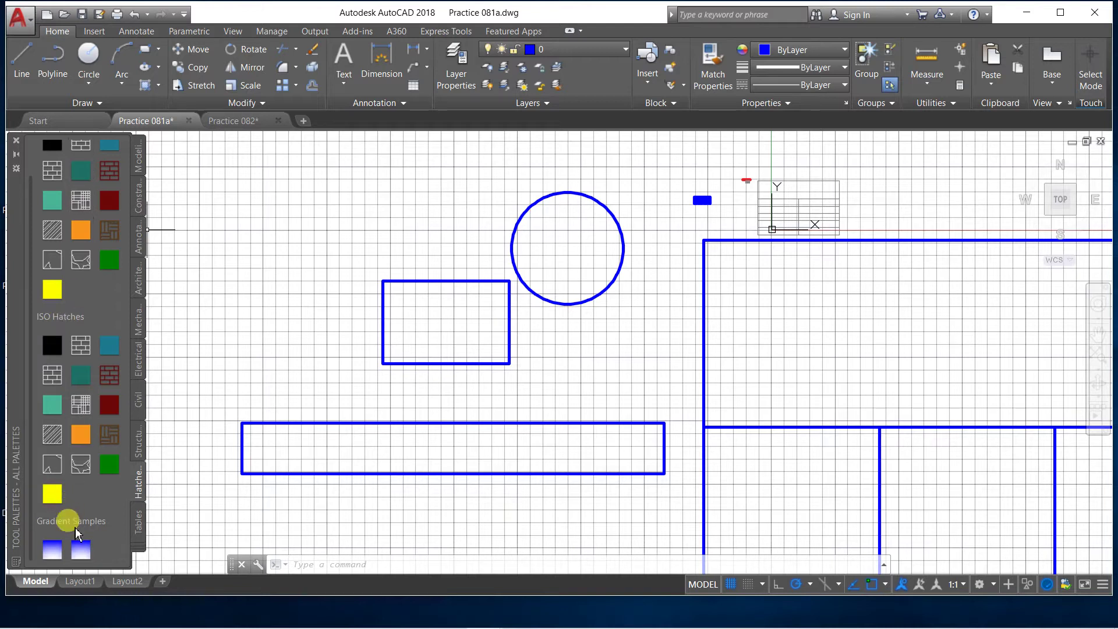
Fill the smaller rectangle with the palette's Solid hatch, undo it, then reapply it.
scroll(52, 151, "up", 1)
left_click(52, 153)
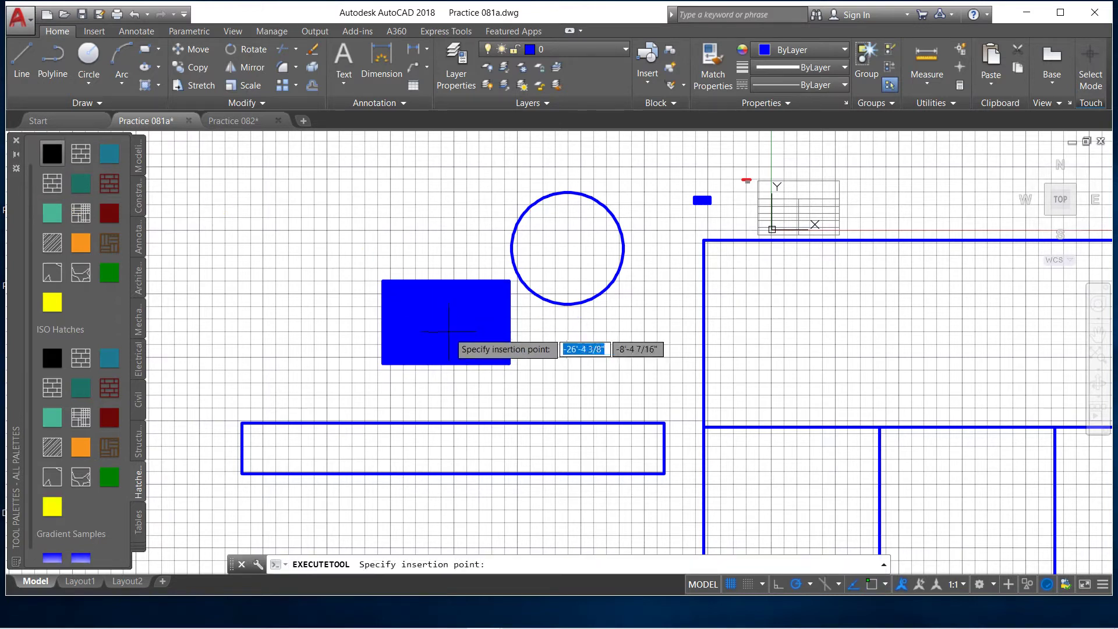
left_click(419, 337)
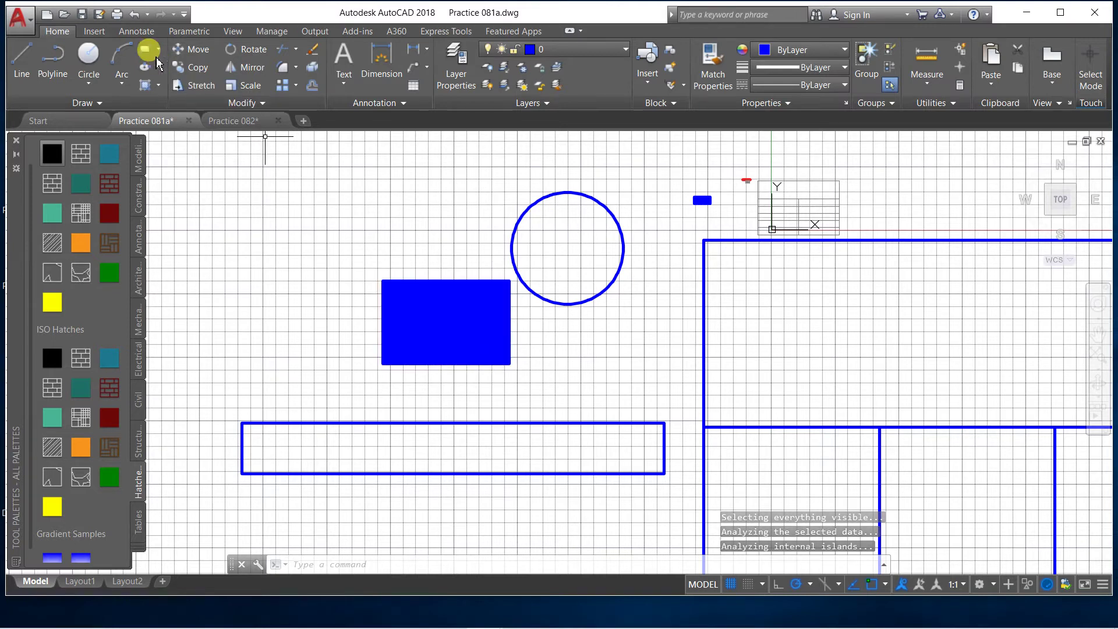
left_click(135, 14)
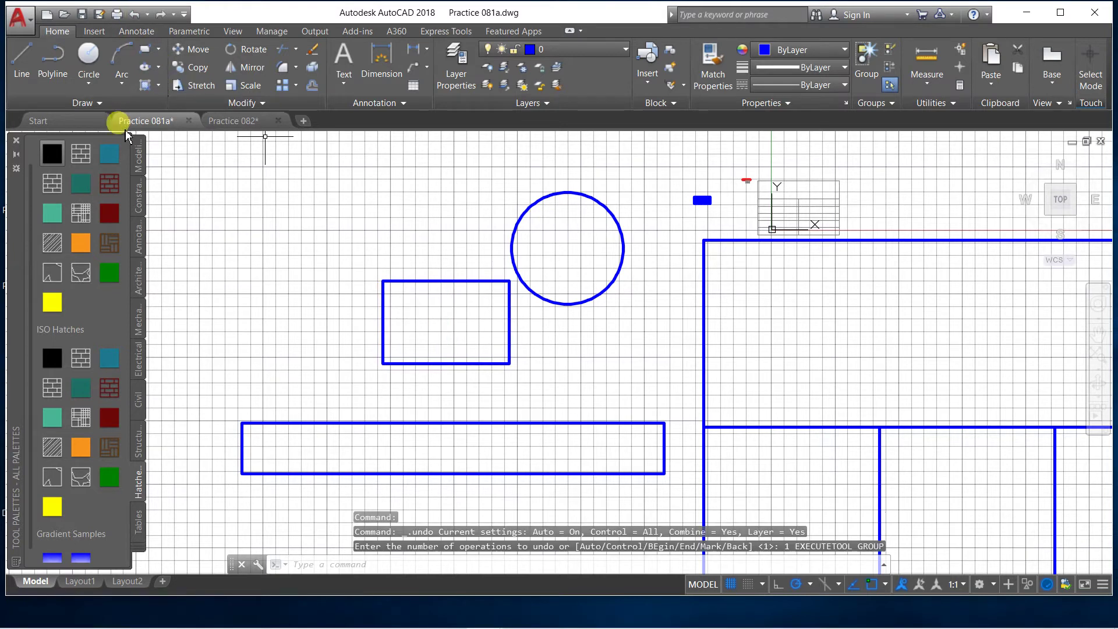
left_click(85, 158)
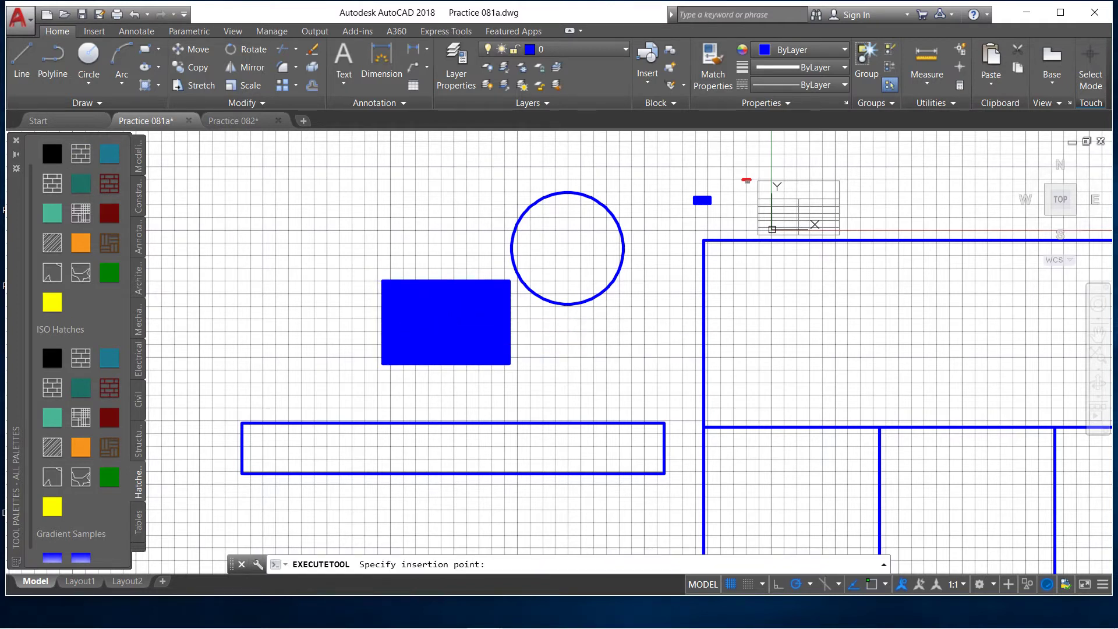
left_click(445, 322)
scroll(422, 328, "up", 2)
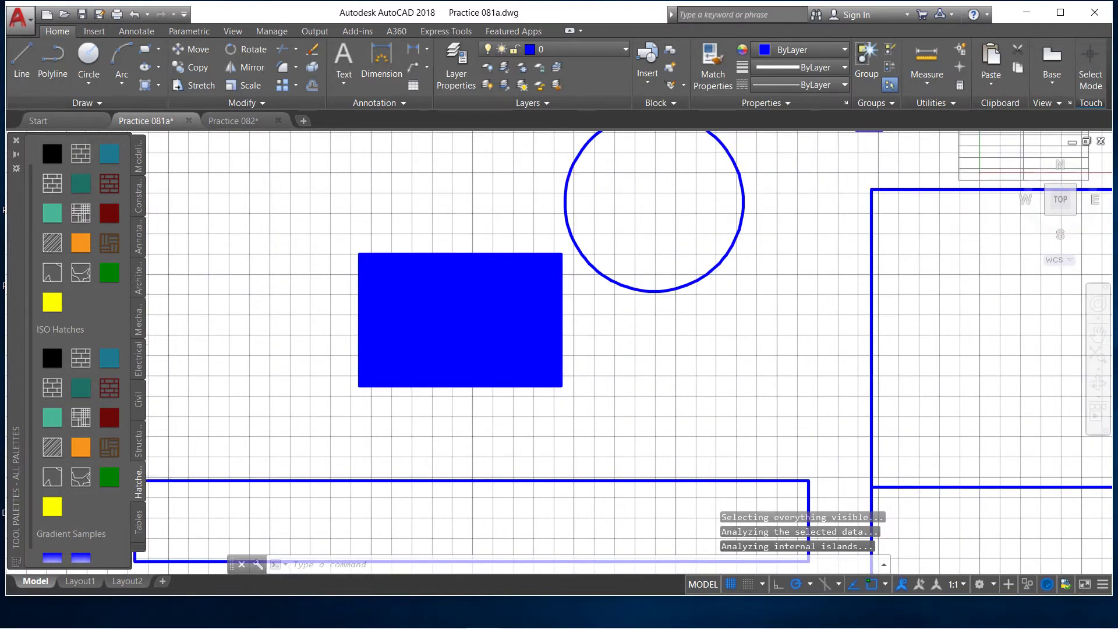
scroll(421, 325, "up", 2)
scroll(403, 309, "up", 2)
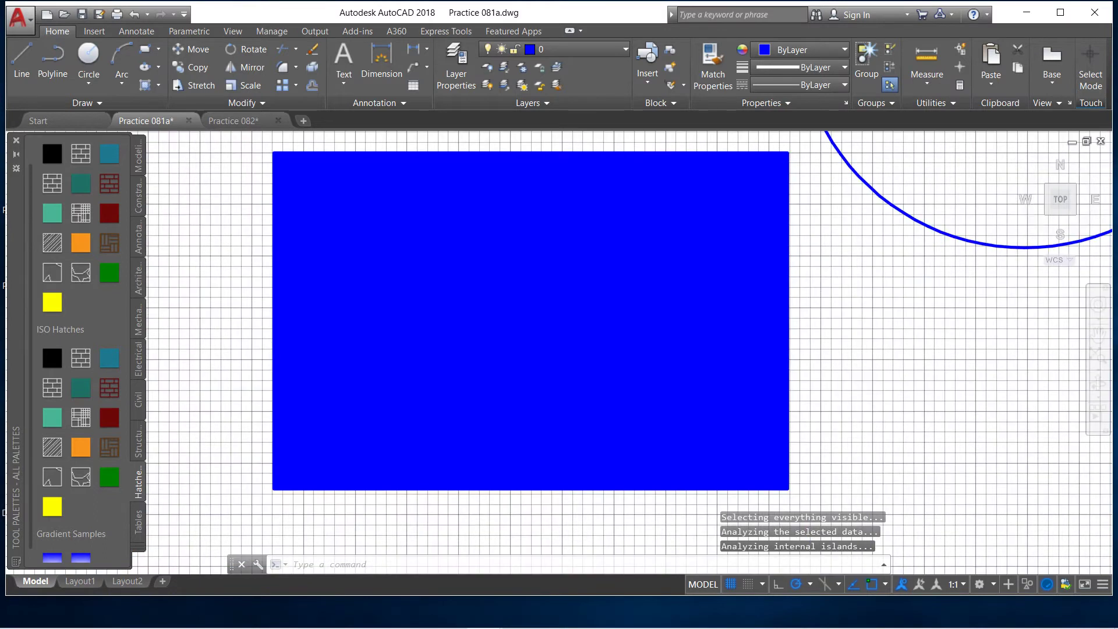
scroll(389, 284, "down", 2)
scroll(390, 284, "down", 4)
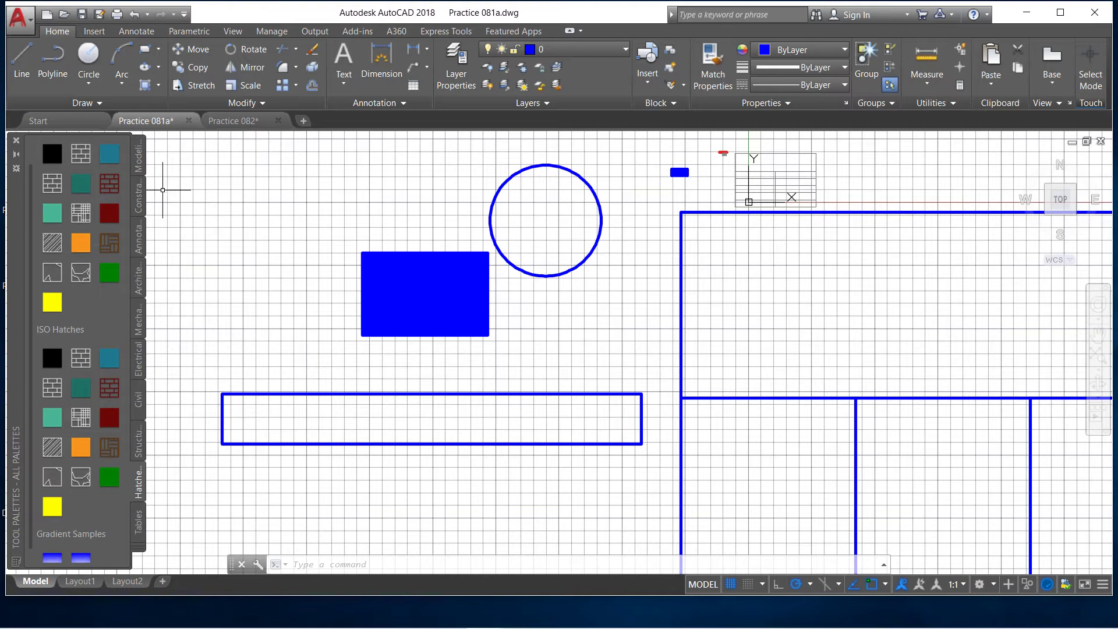
After unsuccessful brick attempts, fill the long rectangle with solid dark red.
left_click(117, 181)
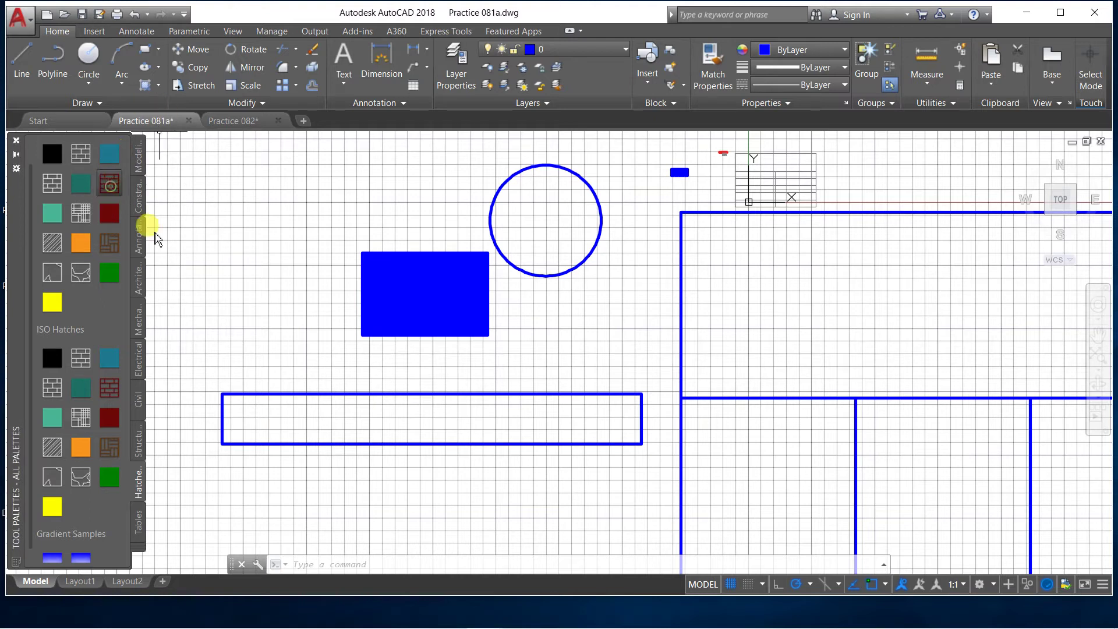
left_click(290, 404)
left_click(110, 184)
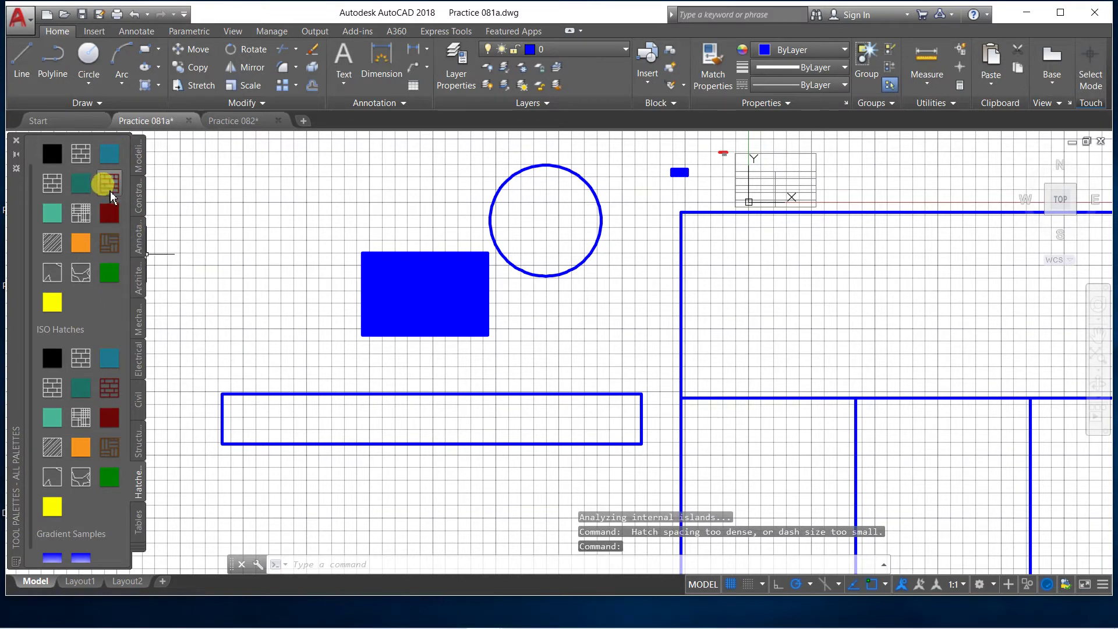
left_click(264, 426)
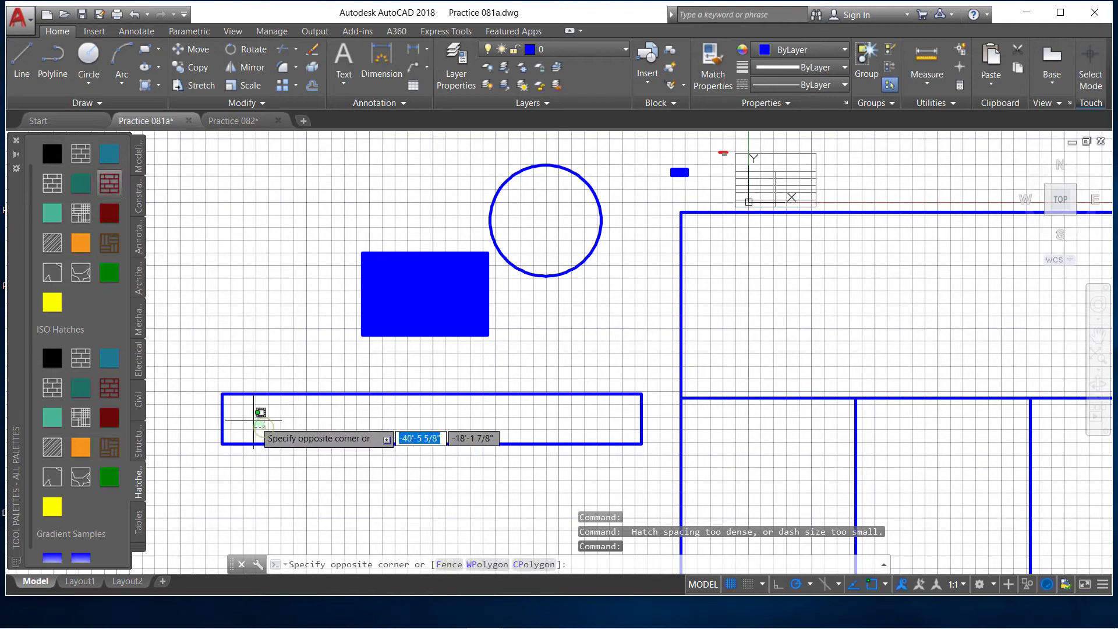
left_click(220, 399)
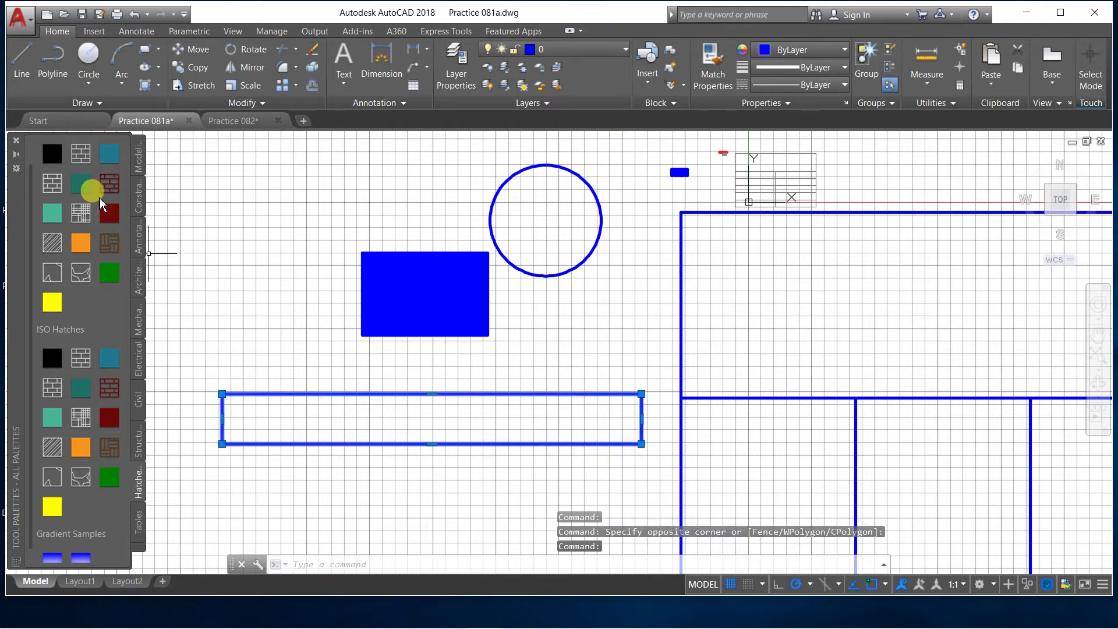
left_click(116, 187)
left_click_drag(109, 216, 265, 438)
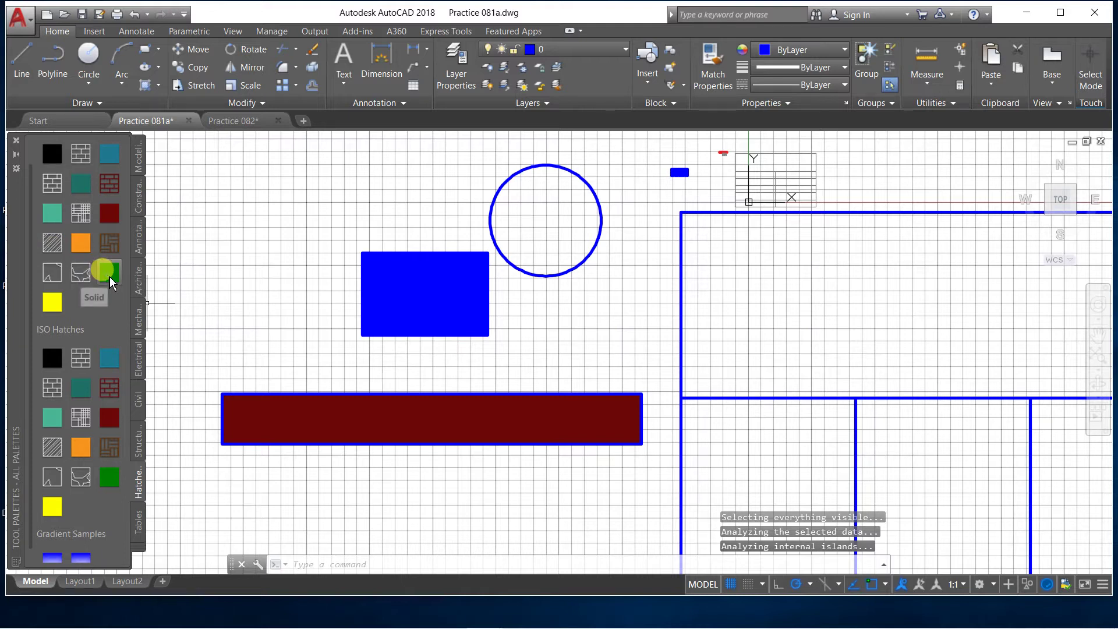
Fill the circle with the solid green swatch from the palette.
left_click_drag(110, 277, 569, 239)
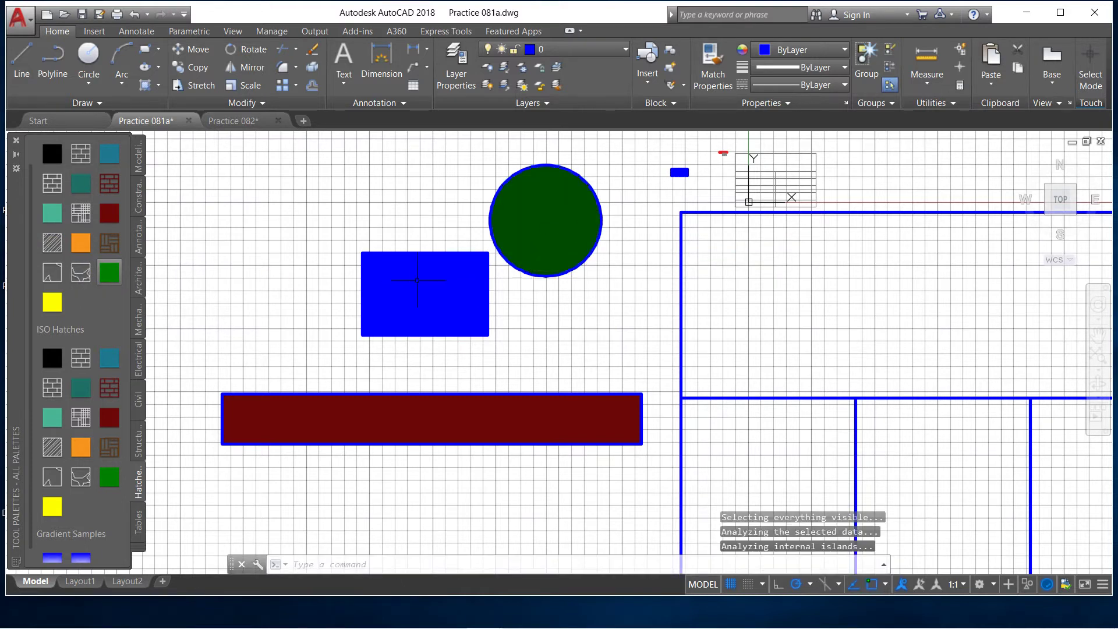
scroll(399, 279, "down", 3)
scroll(335, 393, "up", 2)
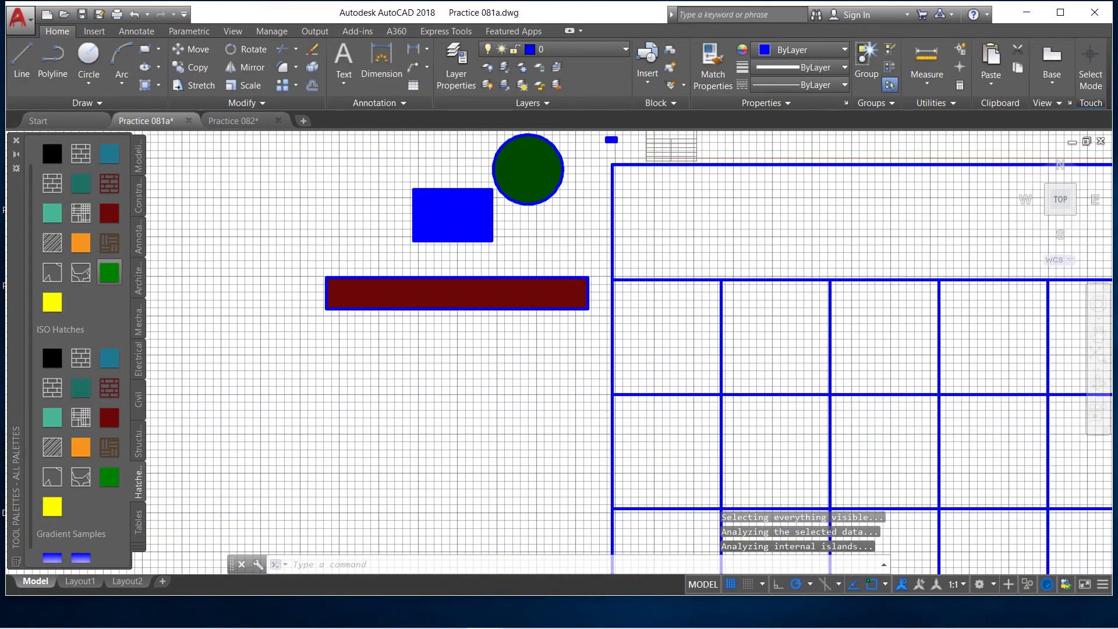
scroll(335, 394, "up", 2)
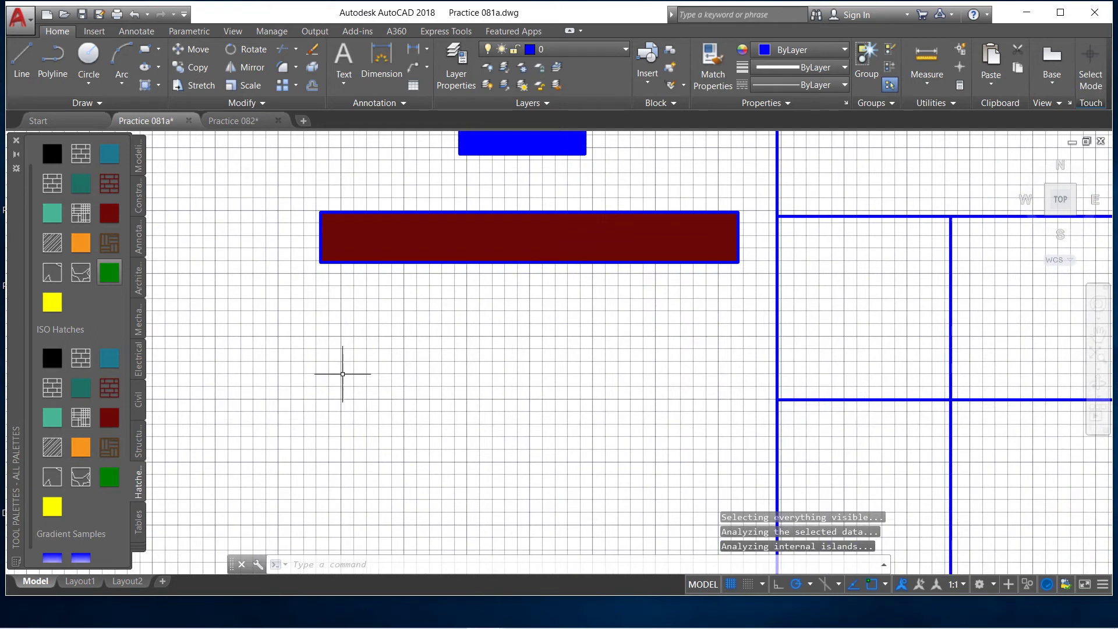
Draw a rectangle below the red bar and fill it with the BRICK hatch.
left_click(145, 49)
left_click(246, 381)
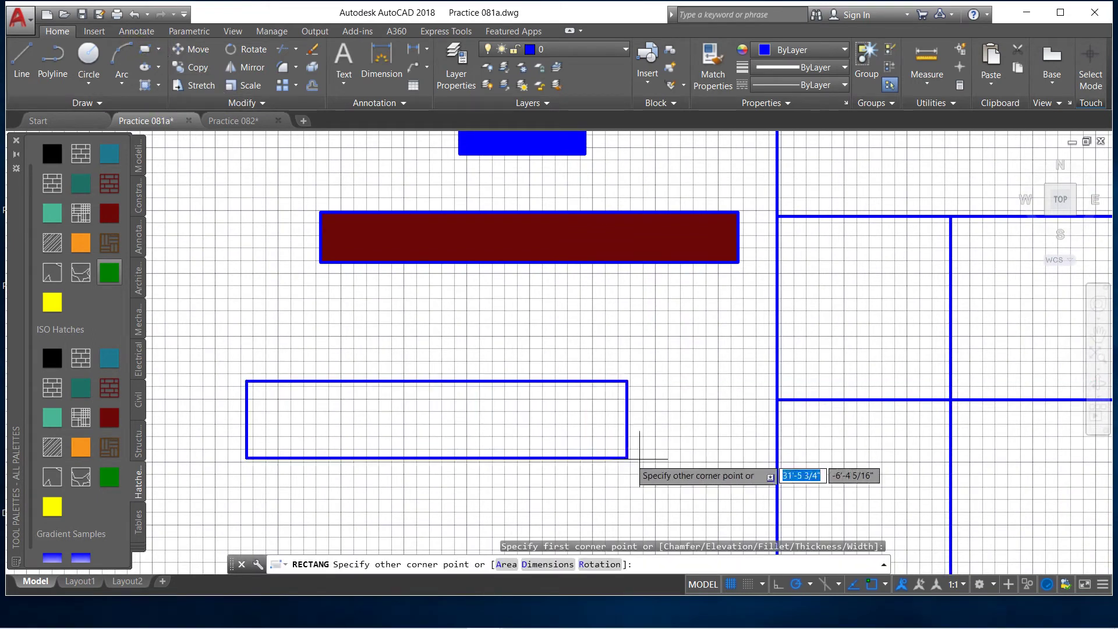
left_click(702, 485)
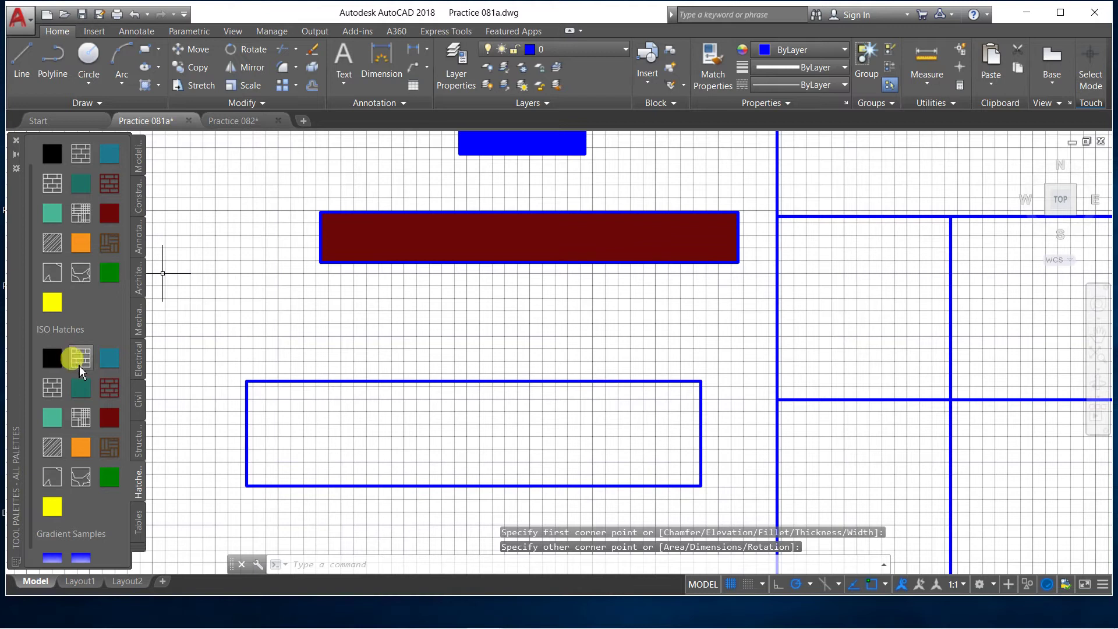
left_click_drag(124, 389, 256, 434)
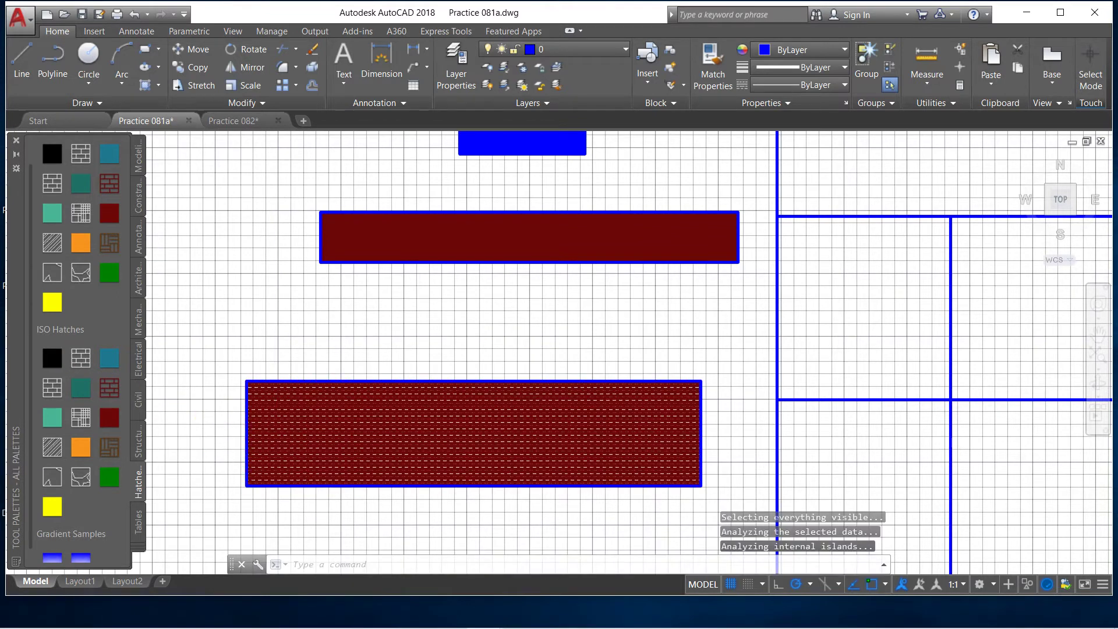
Zoom in on the brick hatch and select it for editing.
scroll(257, 428, "down", 2)
scroll(257, 429, "up", 5)
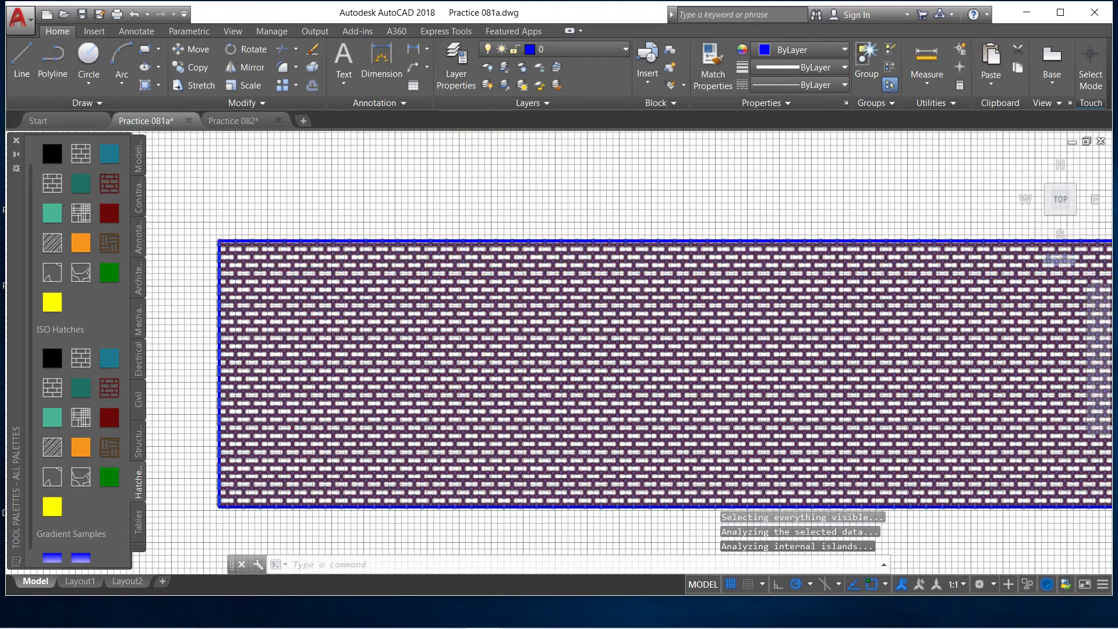
scroll(263, 379, "up", 2)
scroll(262, 379, "down", 2)
scroll(262, 379, "down", 1)
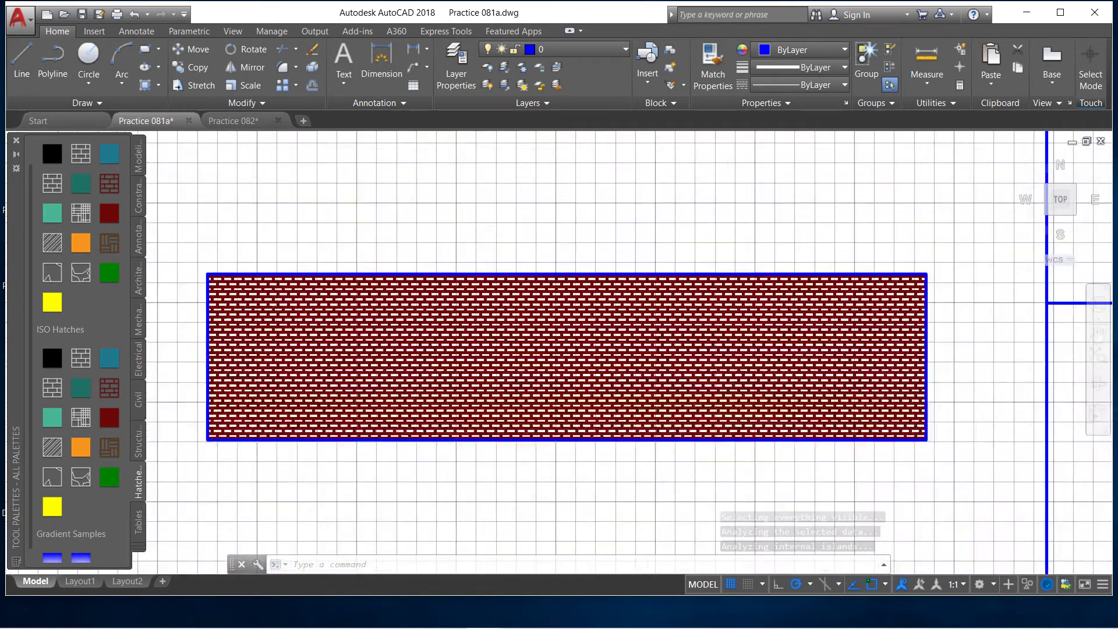
scroll(250, 376, "down", 1)
left_click(274, 332)
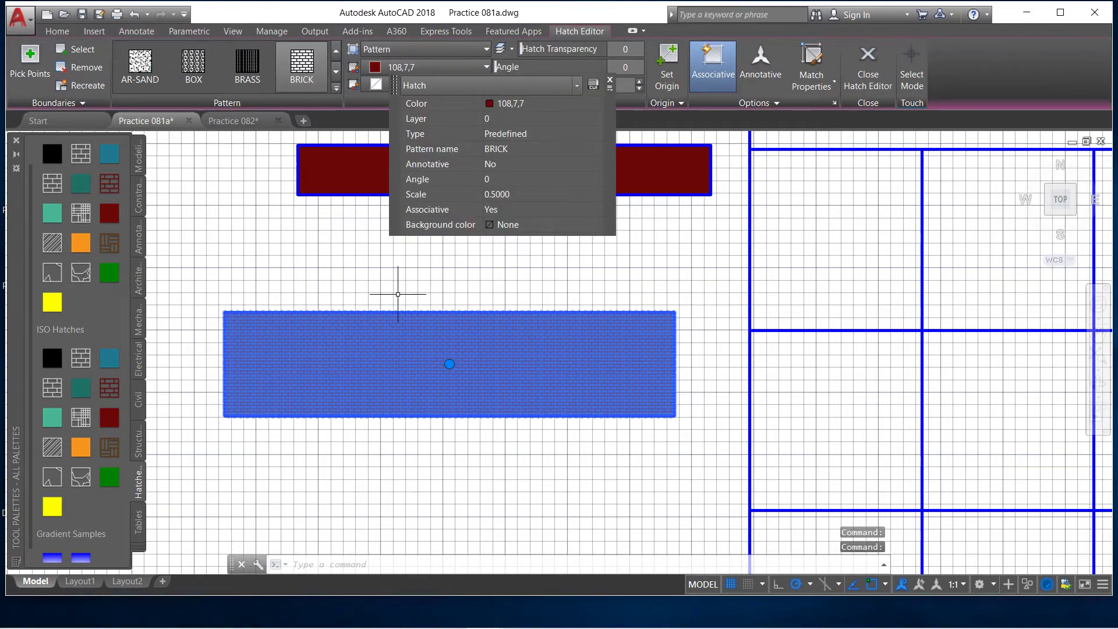
Set the brick hatch scale to 3 in Quick Properties.
left_click(525, 193)
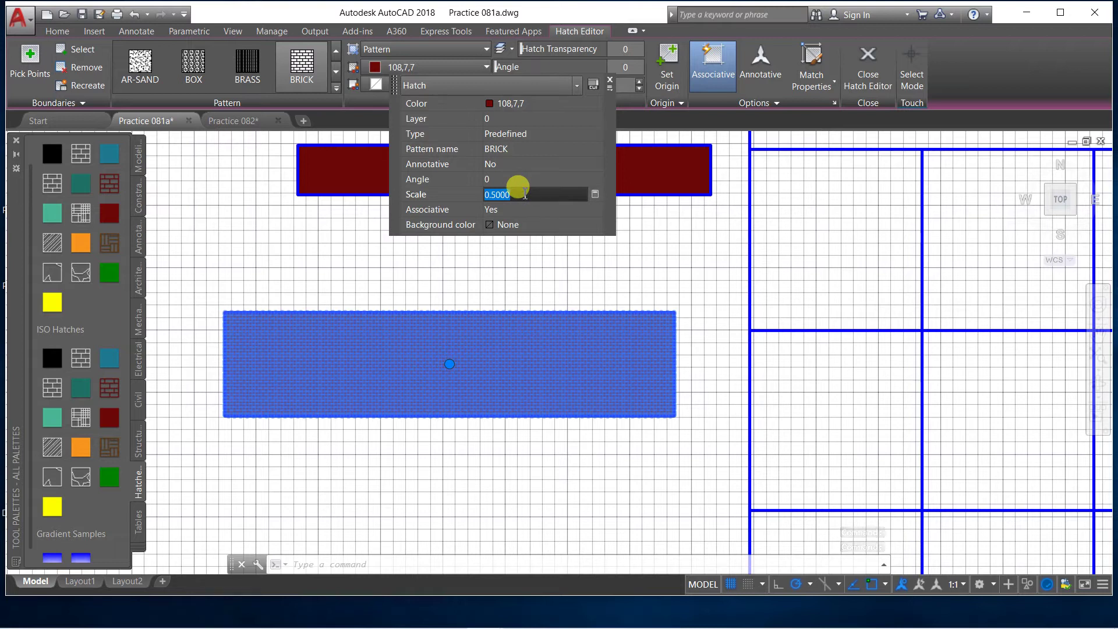
type("3.0000")
key("Return")
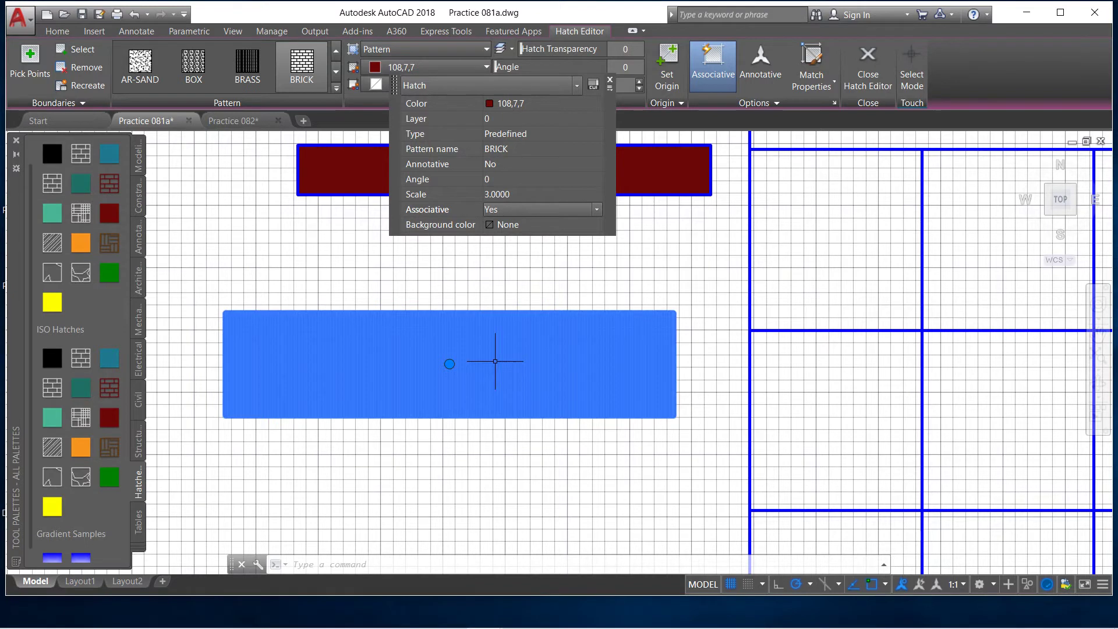
scroll(444, 368, "up", 2)
scroll(444, 368, "up", 2)
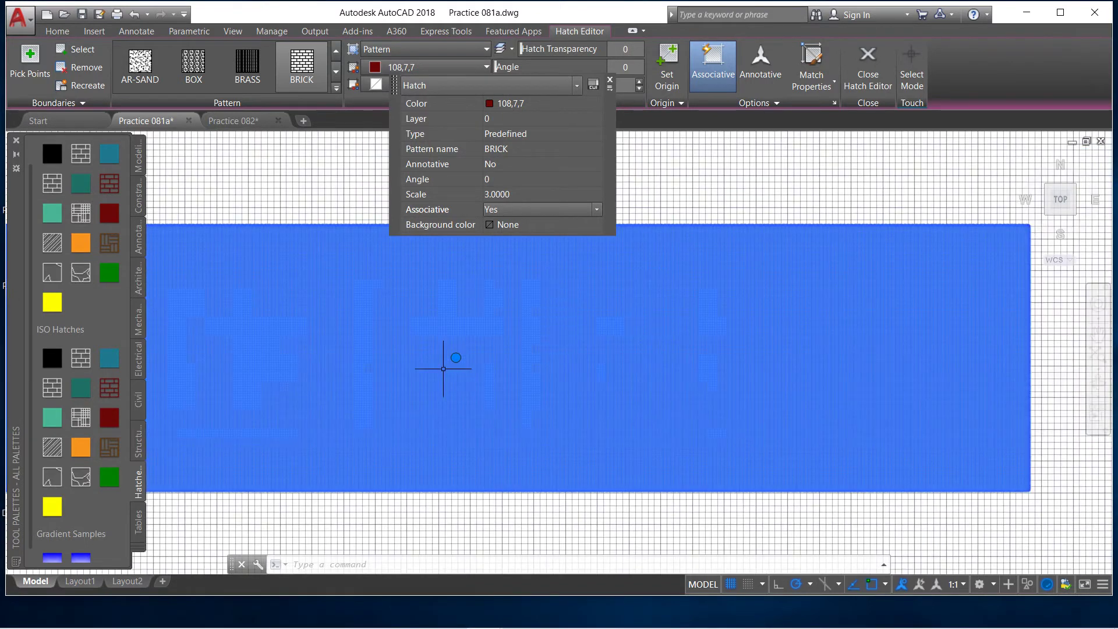
scroll(460, 358, "down", 1)
scroll(461, 358, "down", 2)
scroll(460, 358, "down", 2)
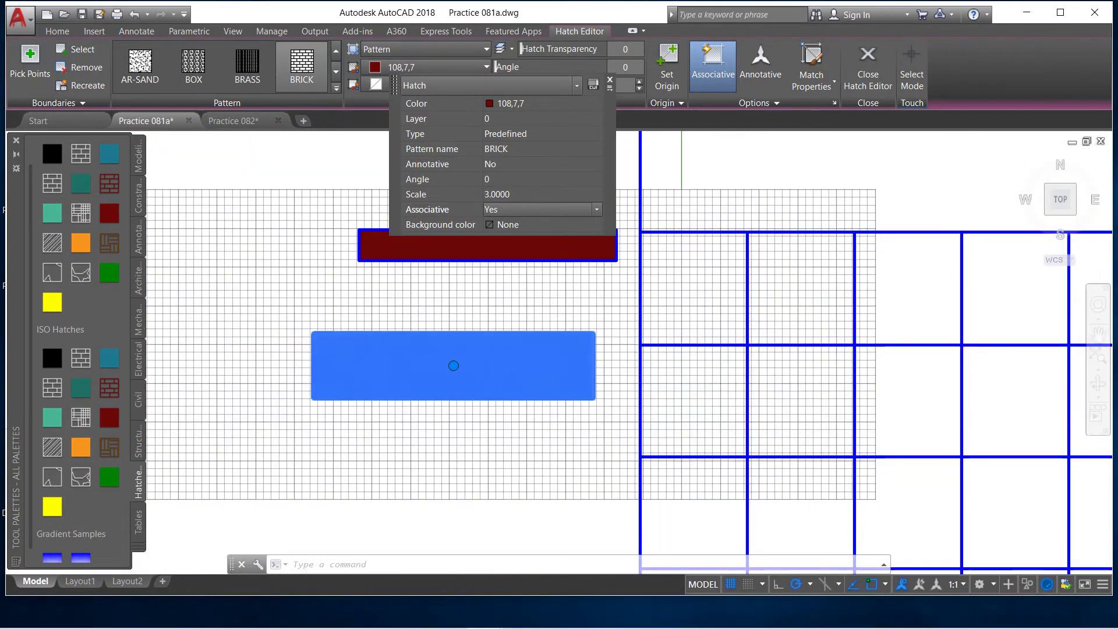
scroll(466, 350, "down", 2)
Raise the hatch scale to 10, then deselect the hatch and check the larger bricks.
left_click(516, 194)
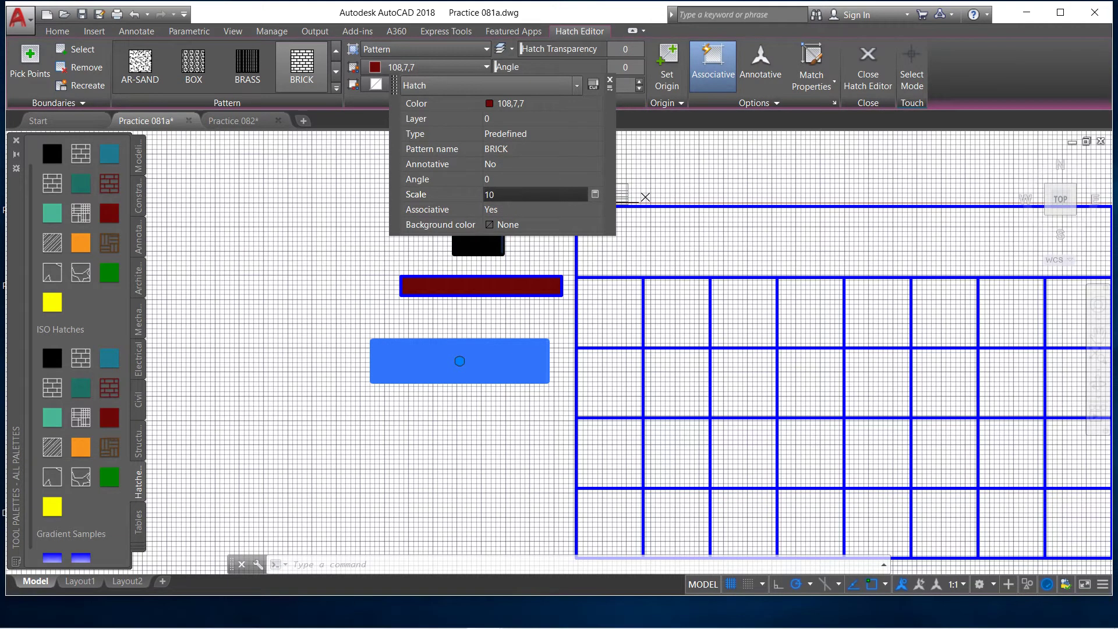
key("Return")
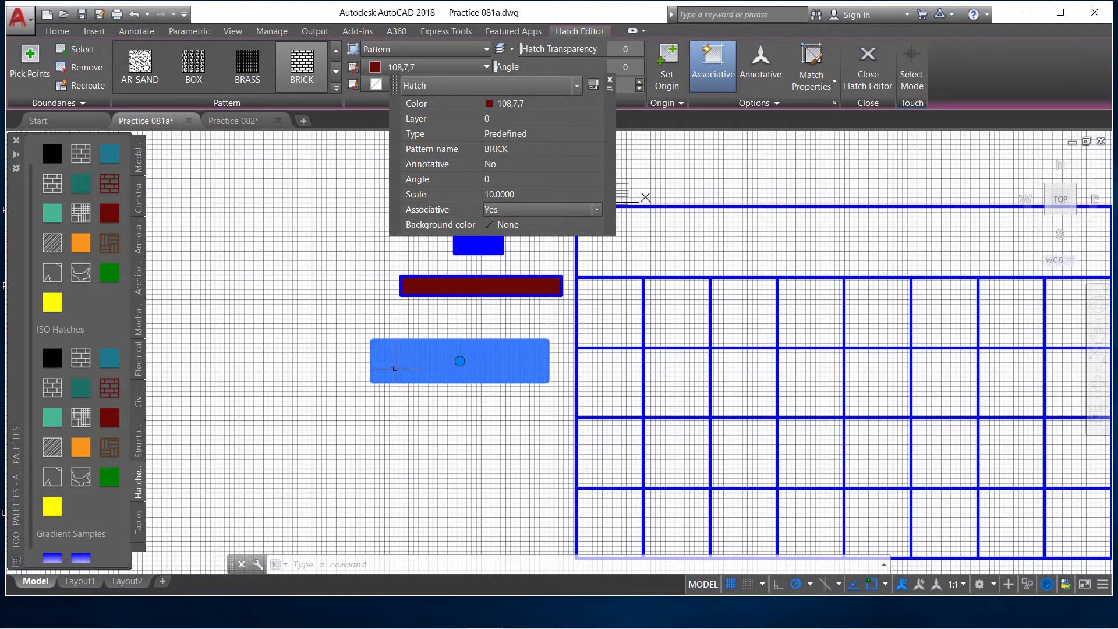
left_click(269, 319)
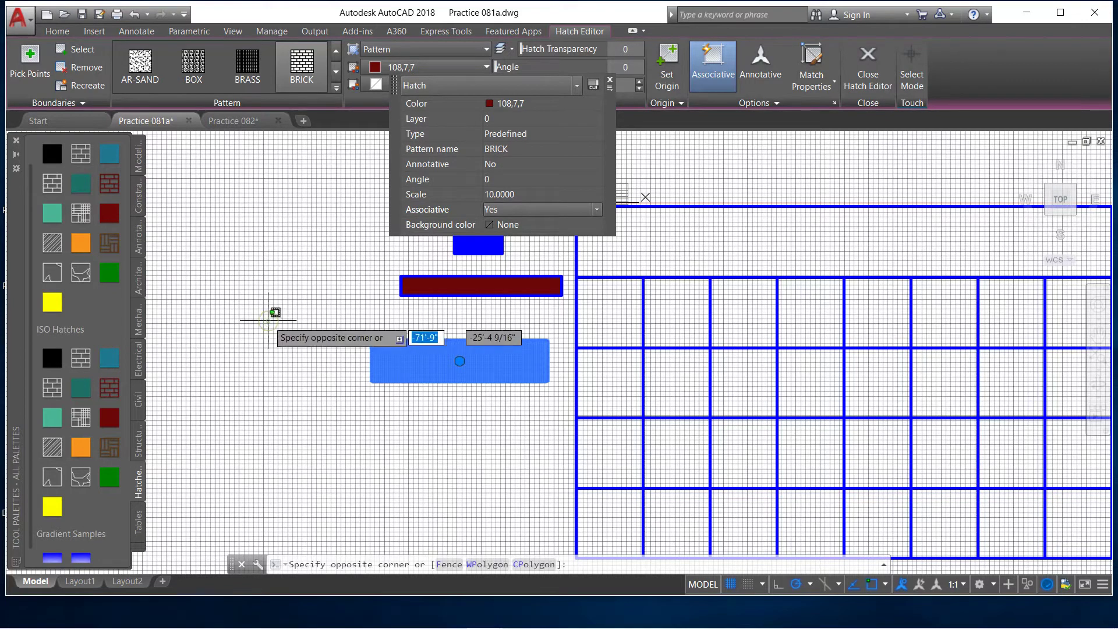
key("Escape")
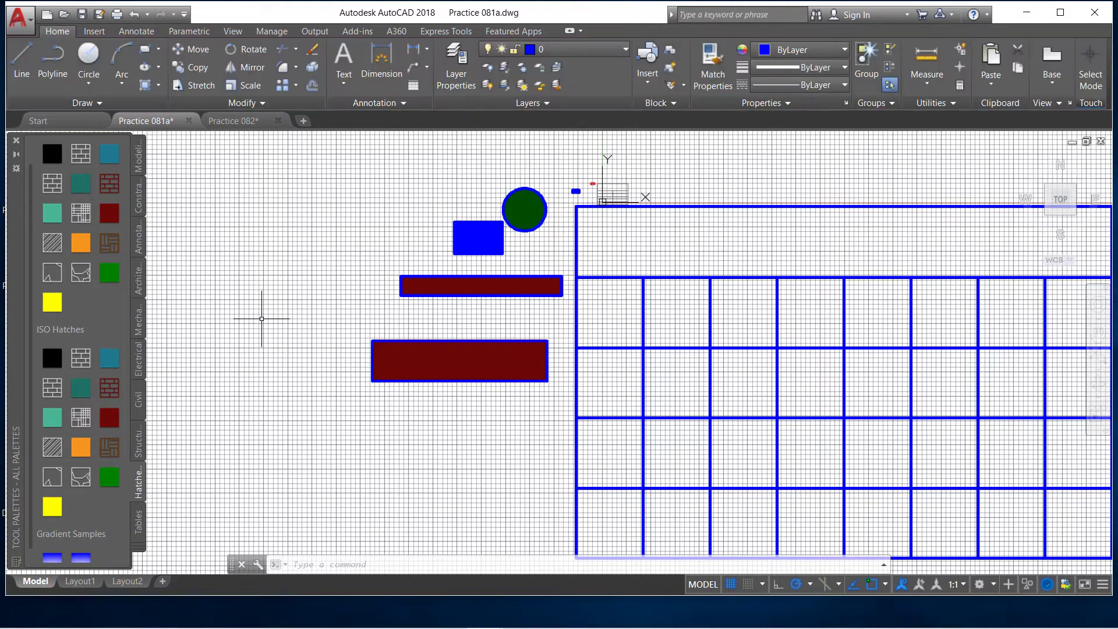
scroll(412, 309, "up", 4)
scroll(412, 309, "up", 5)
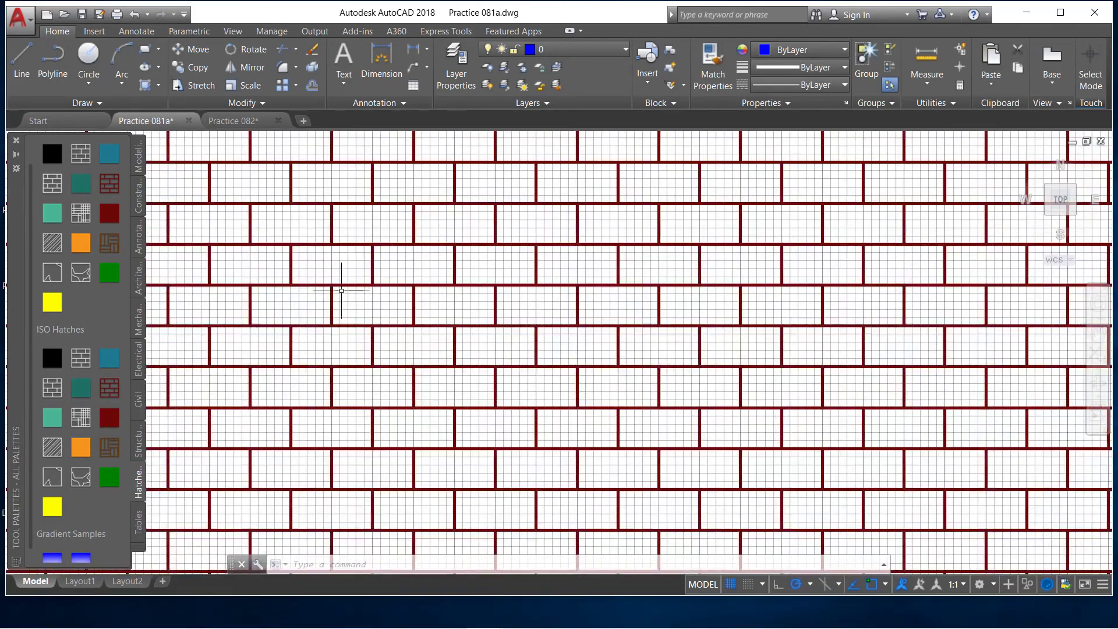
scroll(343, 303, "down", 4)
scroll(330, 297, "up", 2)
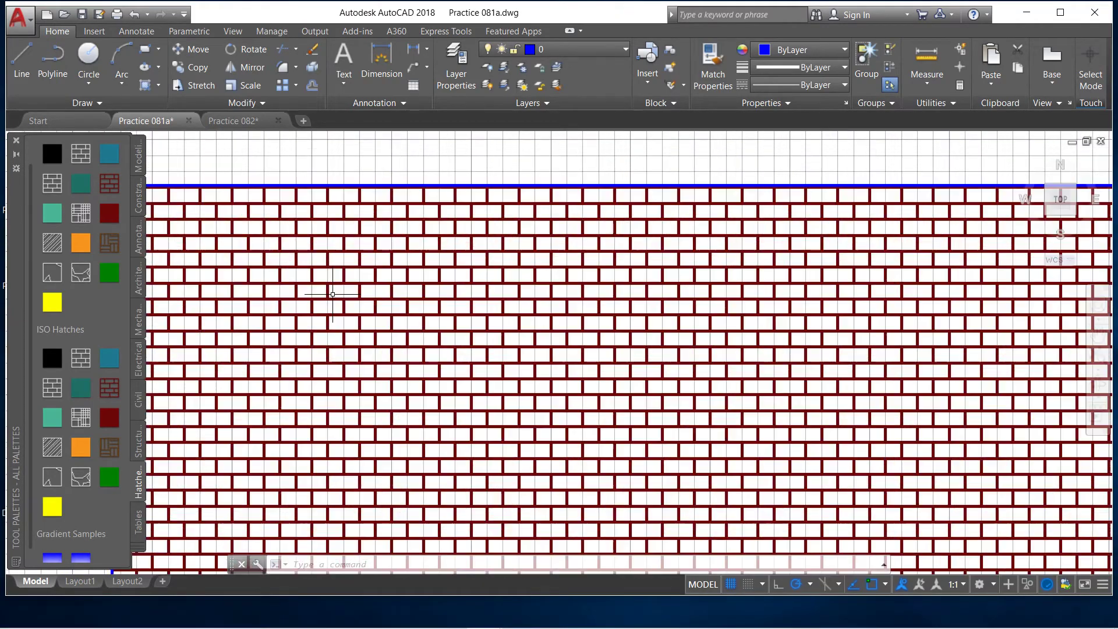
scroll(500, 299, "down", 2)
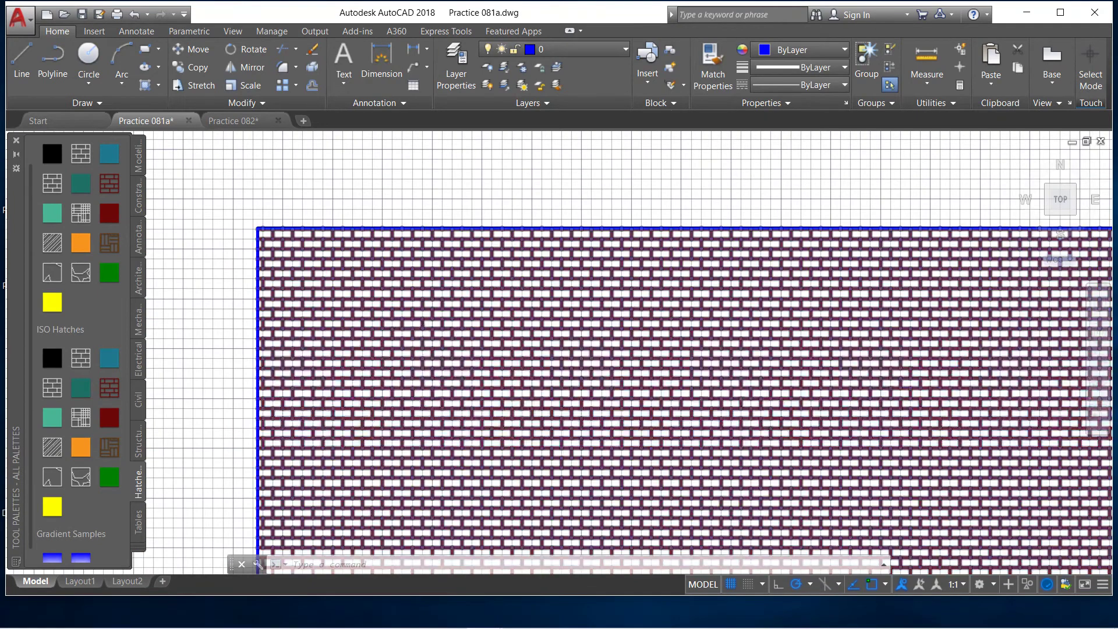
scroll(408, 317, "down", 5)
scroll(365, 311, "down", 4)
scroll(449, 358, "up", 2)
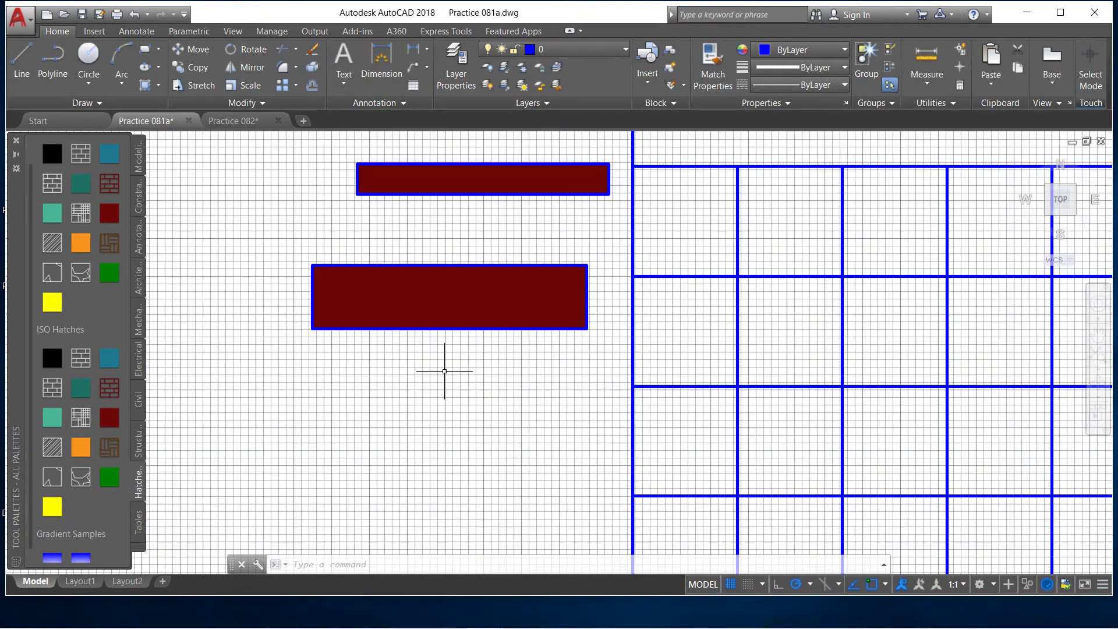
scroll(389, 362, "up", 5)
Draw a rectangle and fill it with a dense crisscross ISO hatch.
left_click(240, 178)
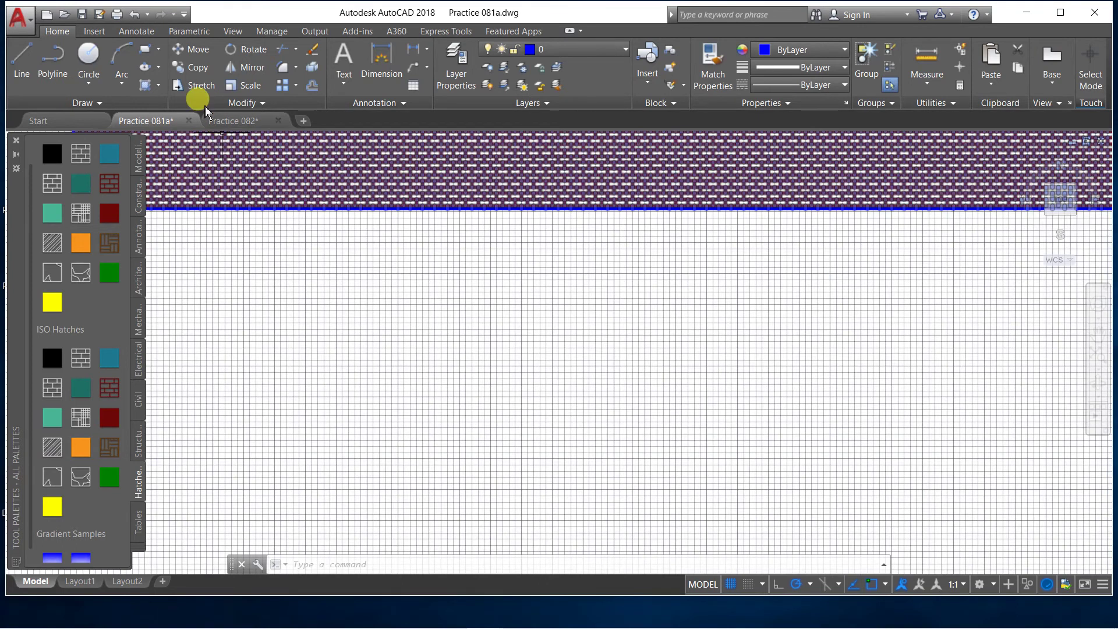
left_click(145, 85)
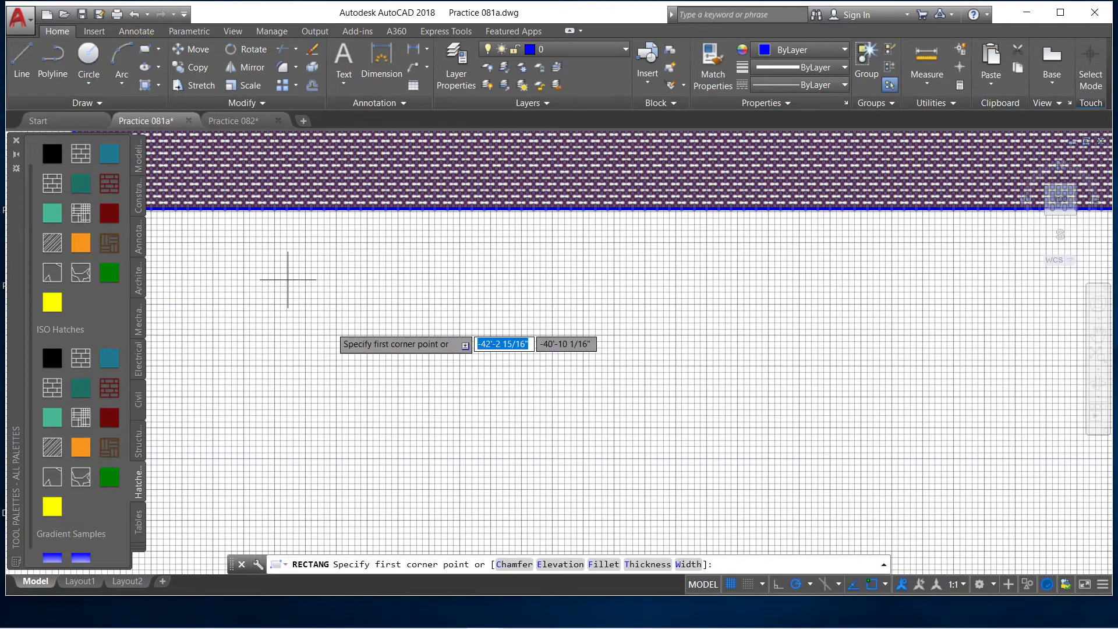
left_click(393, 375)
left_click(507, 451)
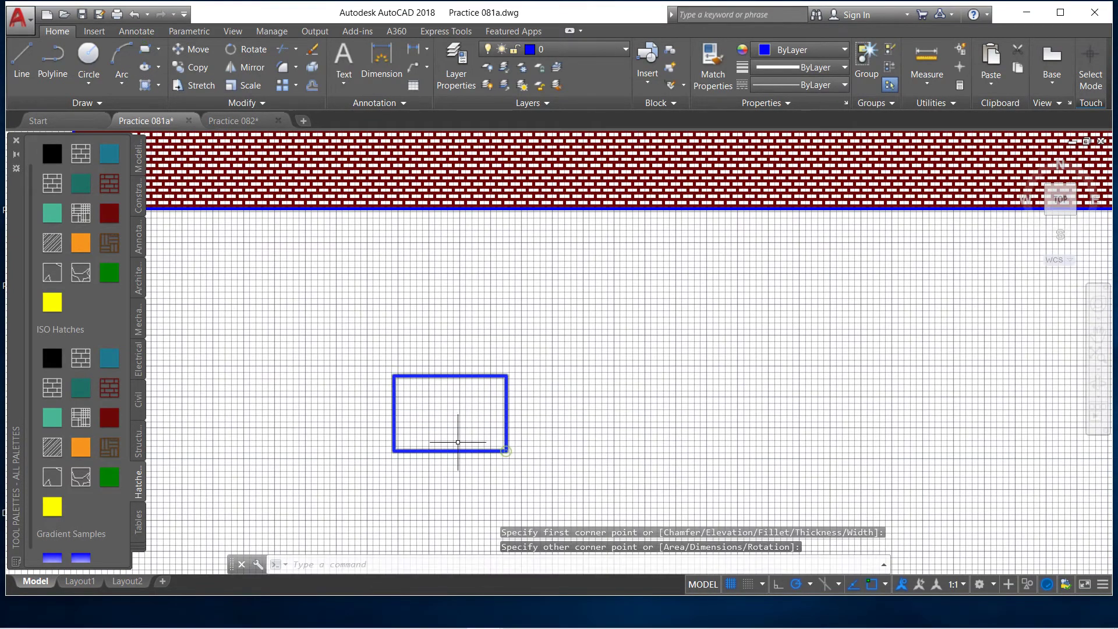
left_click(86, 424)
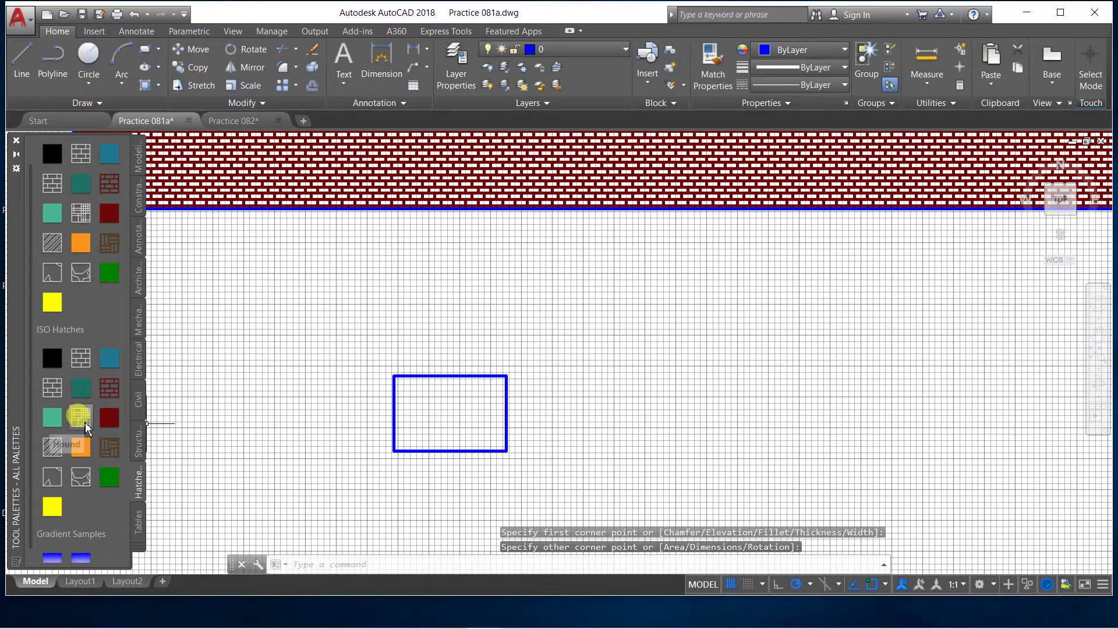
left_click(457, 422)
scroll(409, 454, "up", 4)
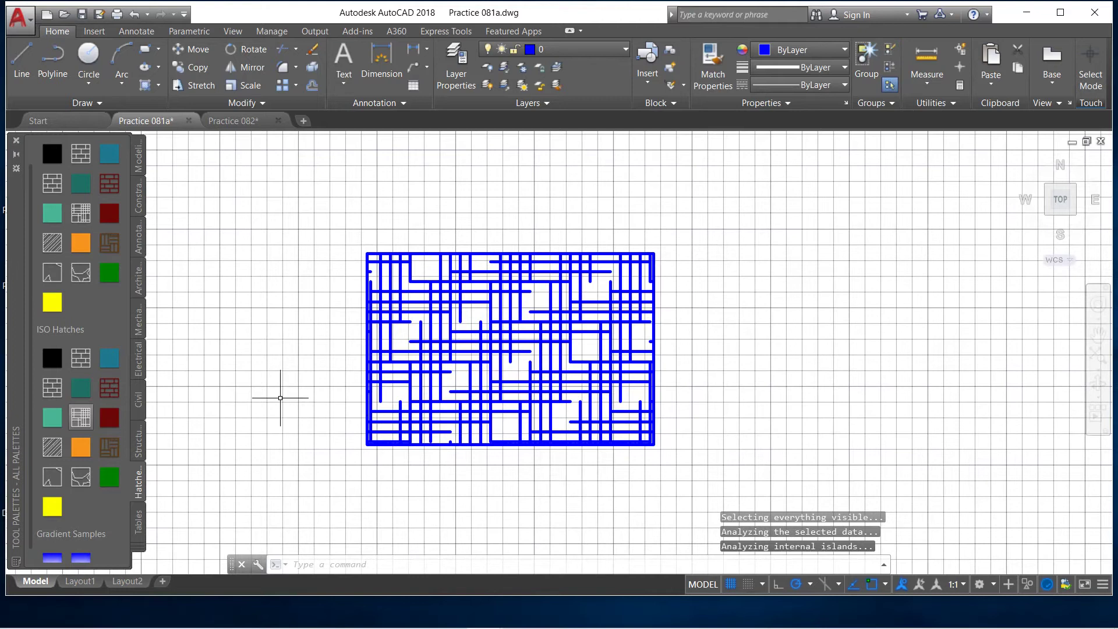
scroll(196, 390, "down", 3)
scroll(475, 376, "up", 3)
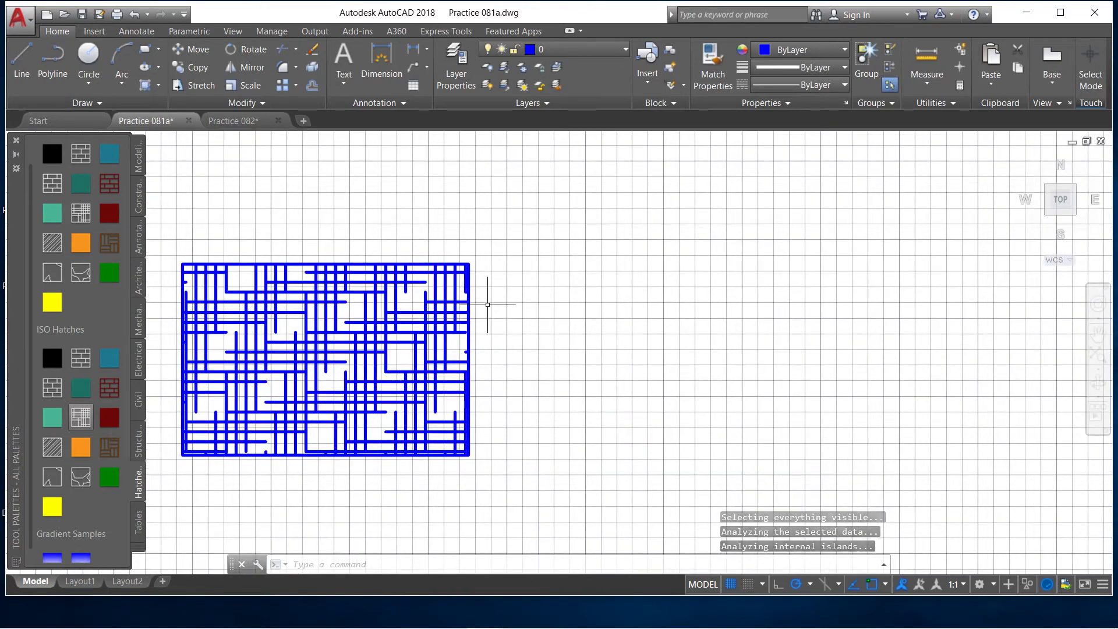
Draw a circle right of the rectangle and fill it with a blue stone-style hatch.
left_click(88, 55)
left_click(664, 301)
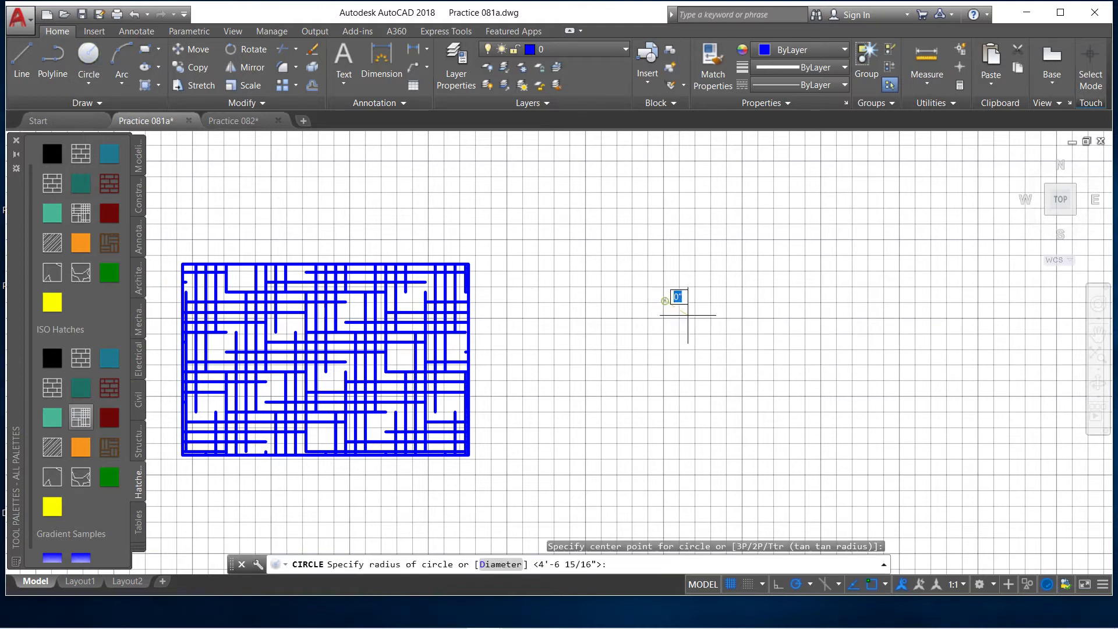
left_click(718, 355)
left_click(81, 477)
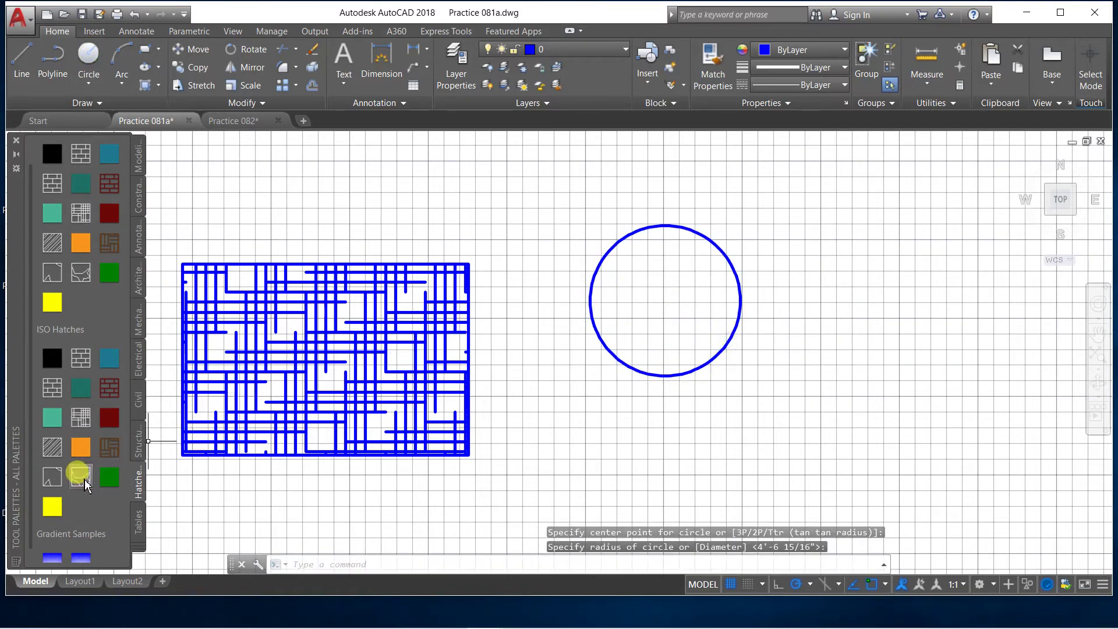
left_click(635, 342)
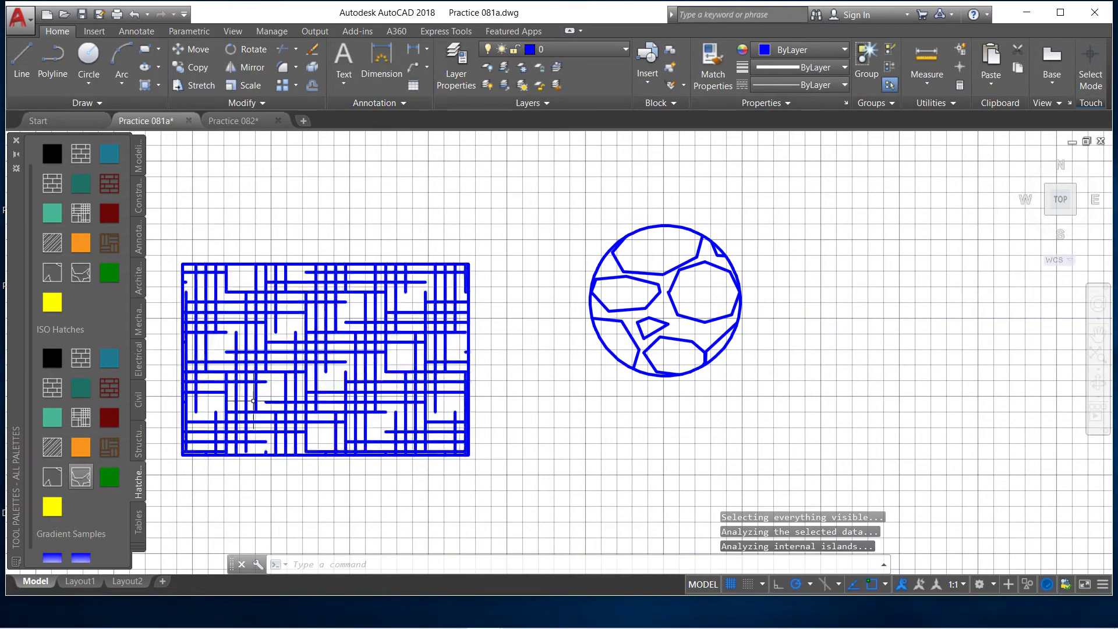
scroll(313, 396, "down", 4)
scroll(286, 422, "up", 2)
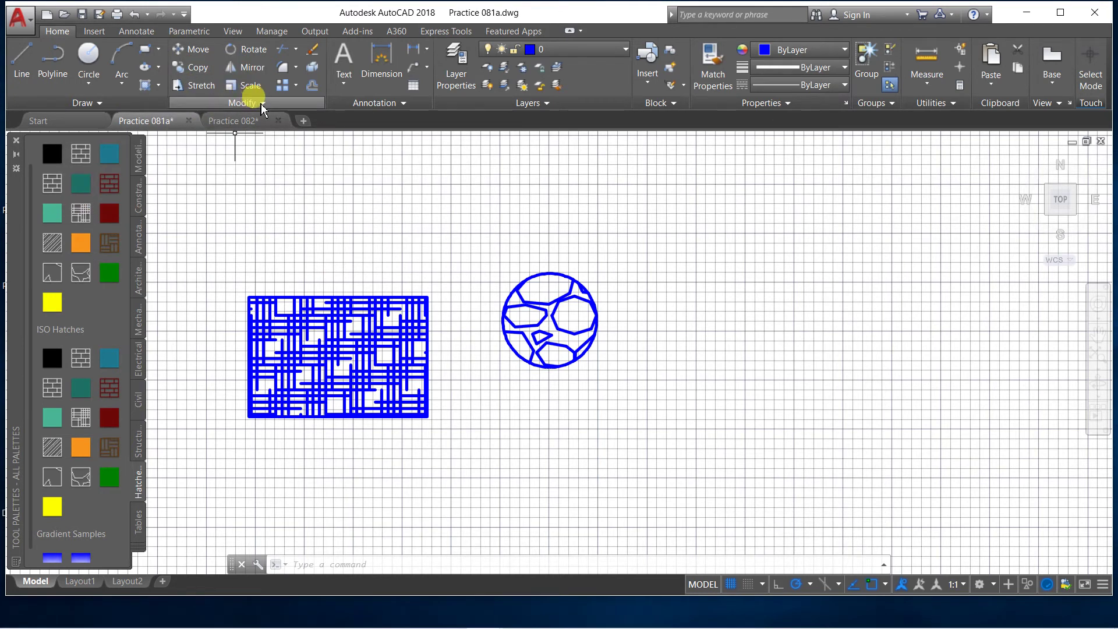
Draw a tall rectangle right of the circle and fill it with a curved blue-to-white gradient.
left_click(145, 49)
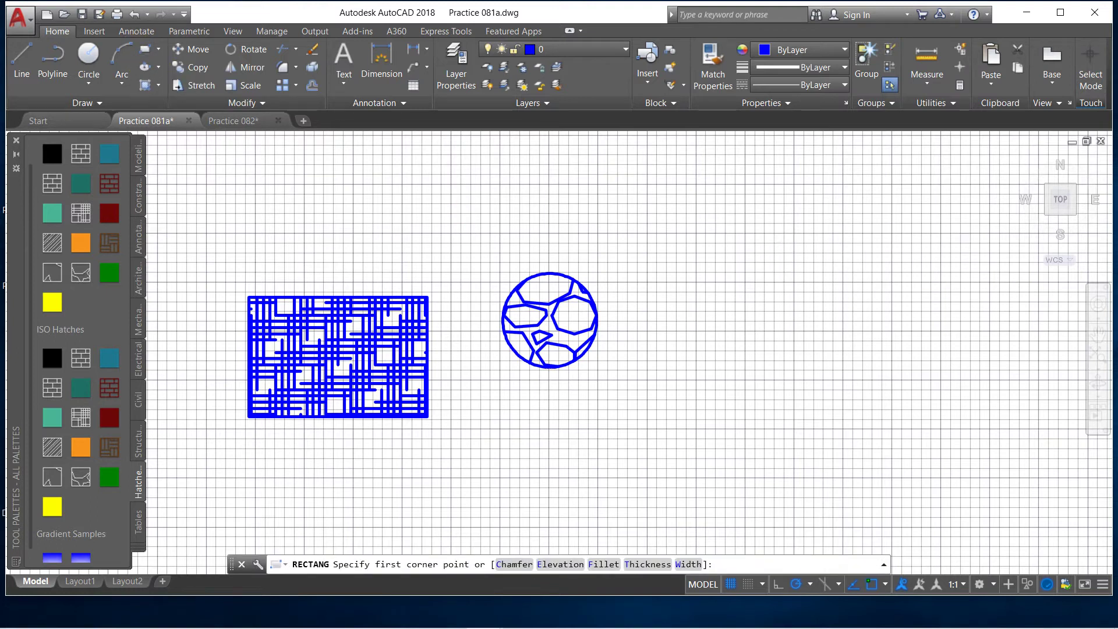
left_click(695, 212)
left_click(916, 501)
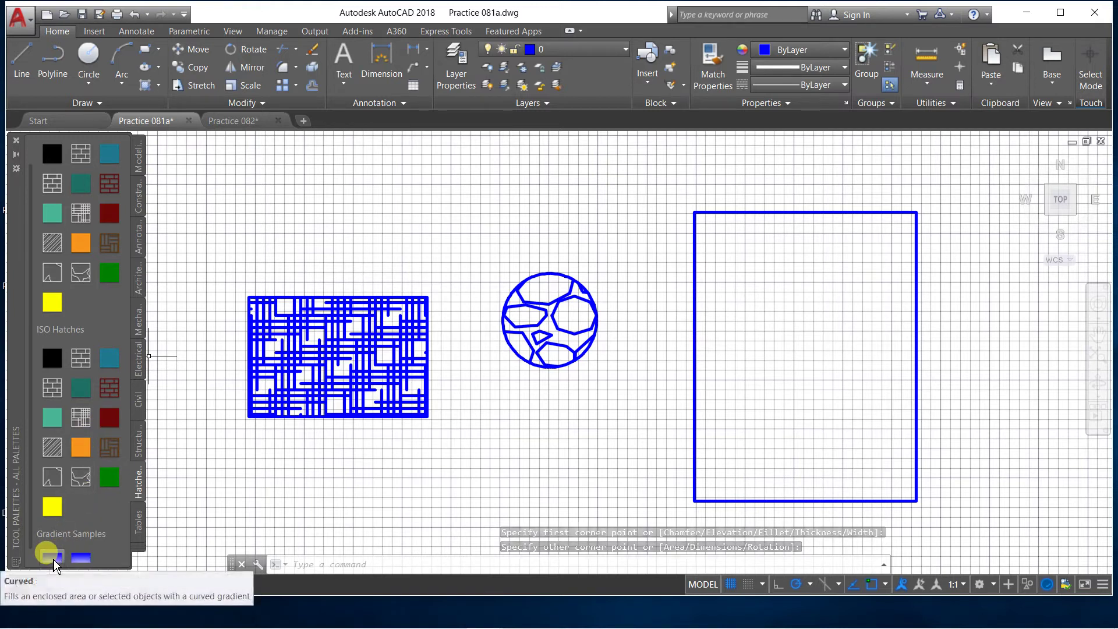
left_click_drag(52, 558, 790, 311)
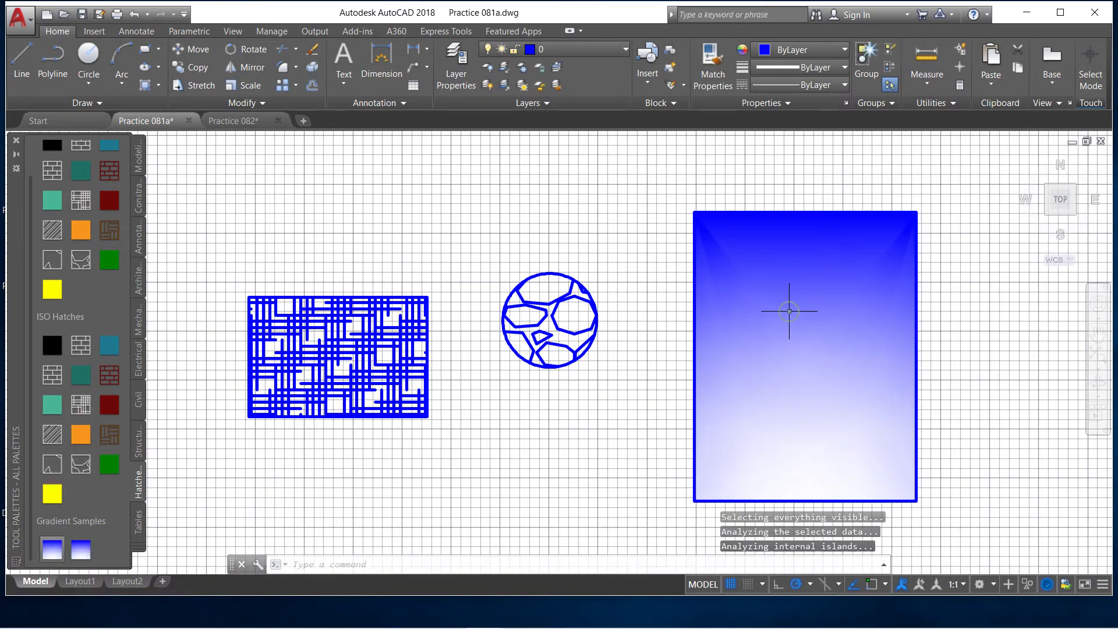
scroll(533, 398, "down", 2)
scroll(681, 419, "up", 2)
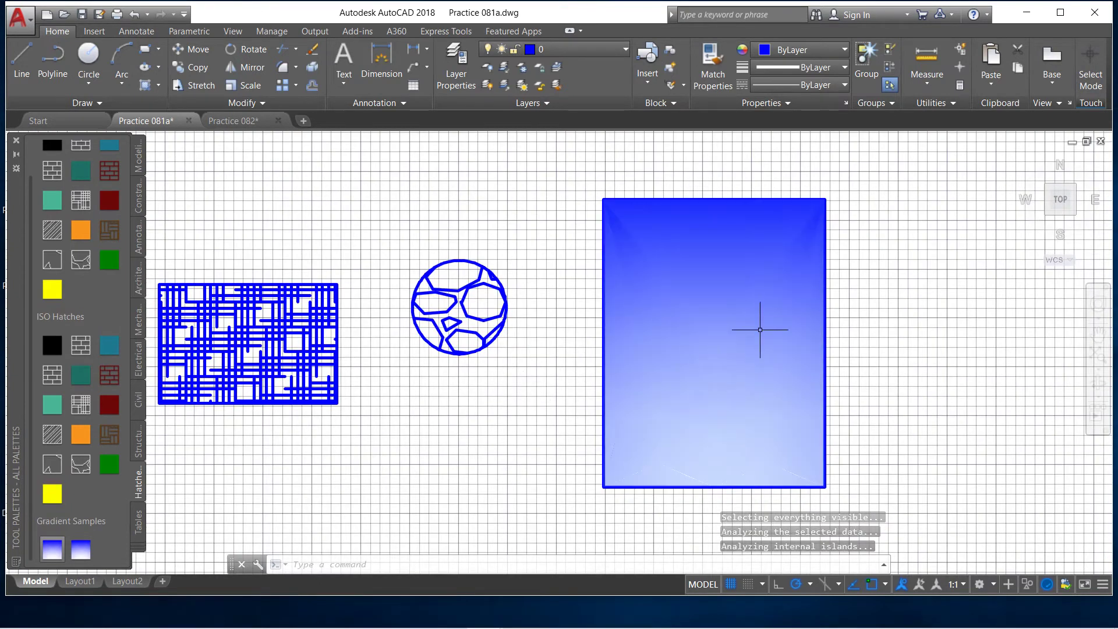
Set the gradient hatch colour to Red in Quick Properties, keeping the Curved gradient type.
left_click(746, 293)
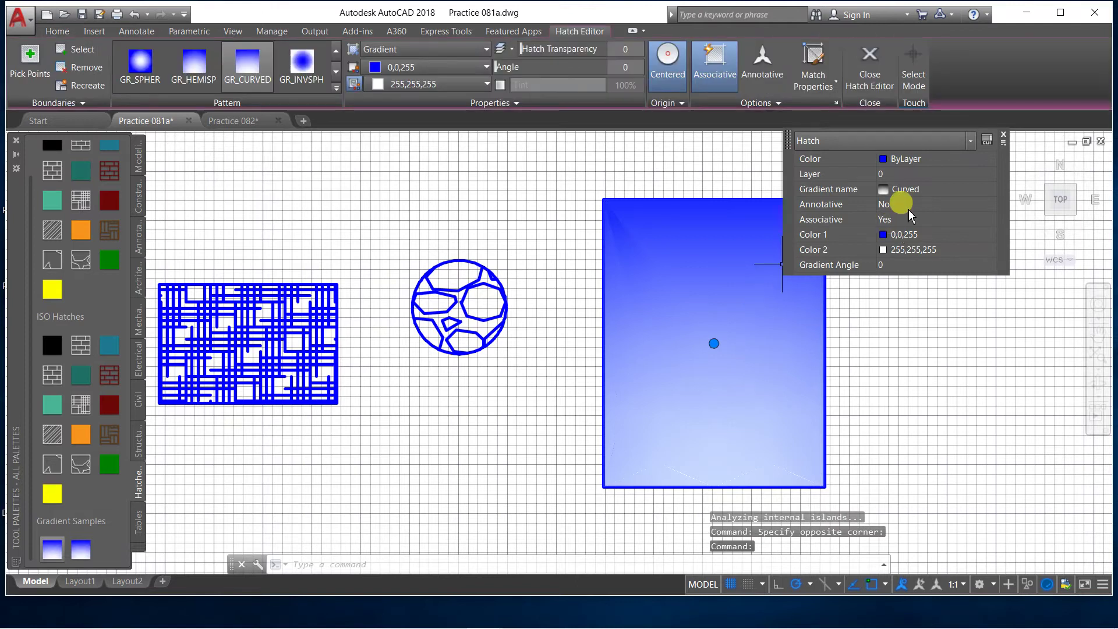
left_click(990, 160)
left_click(915, 197)
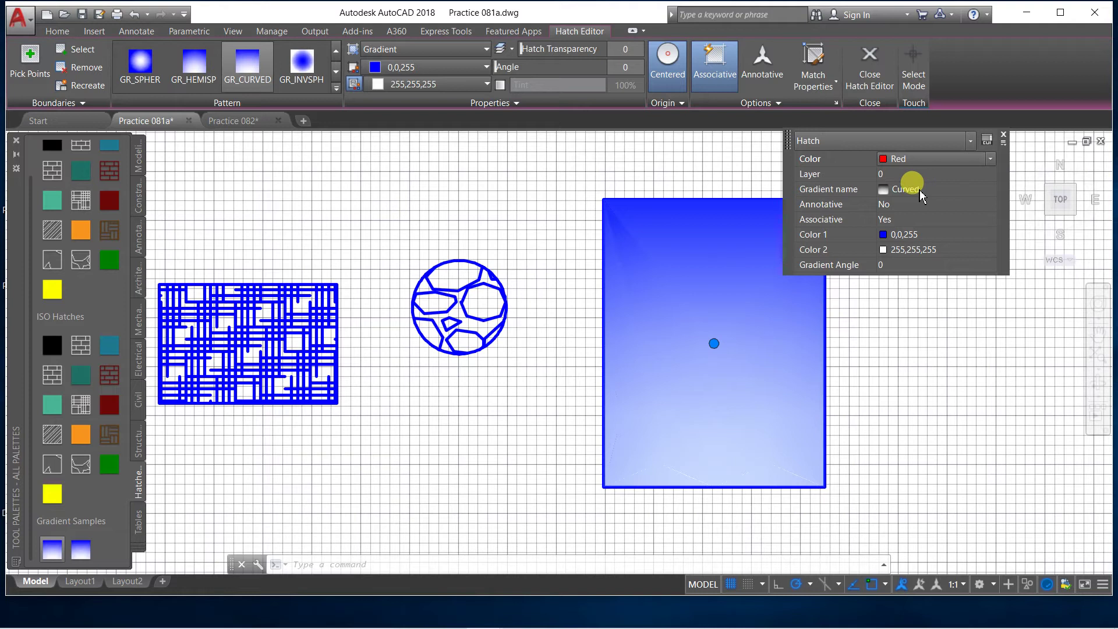
left_click(990, 190)
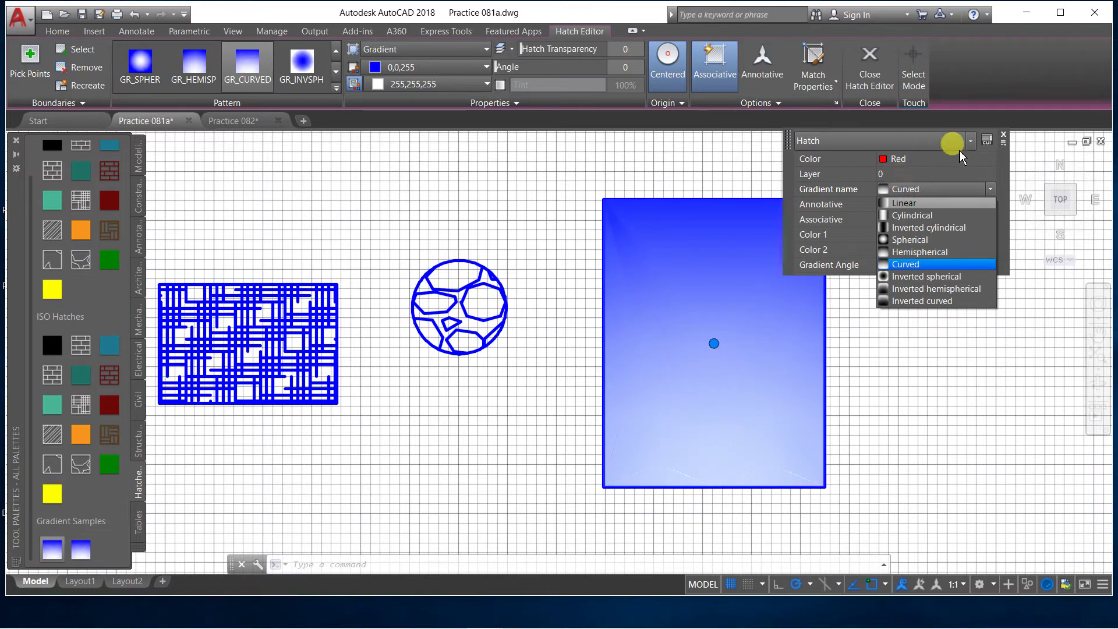
left_click(912, 193)
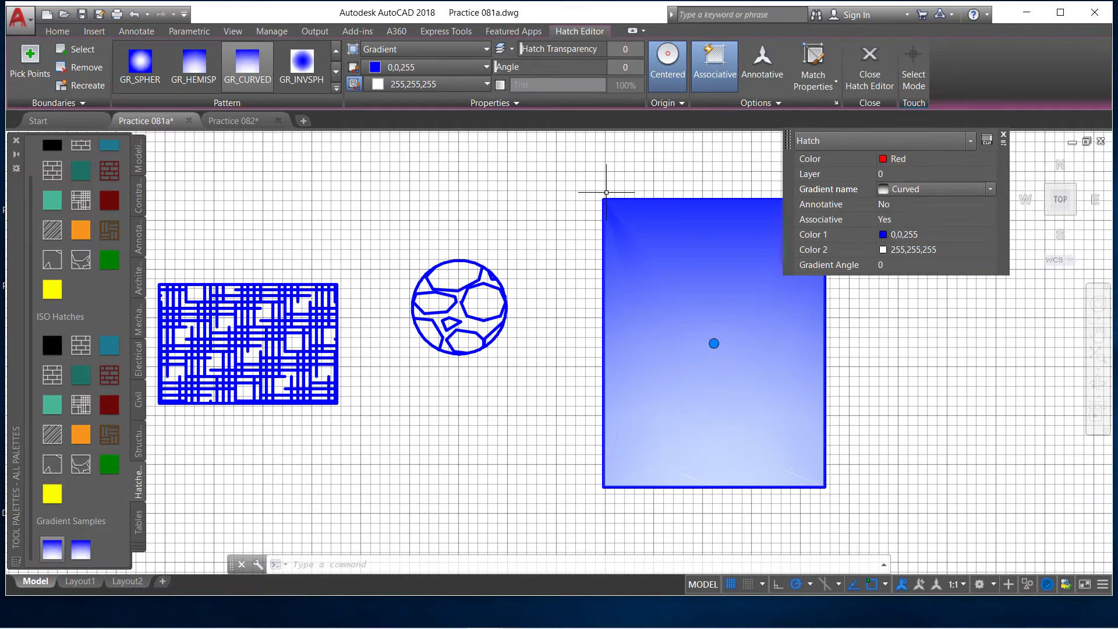
scroll(698, 234, "down", 5)
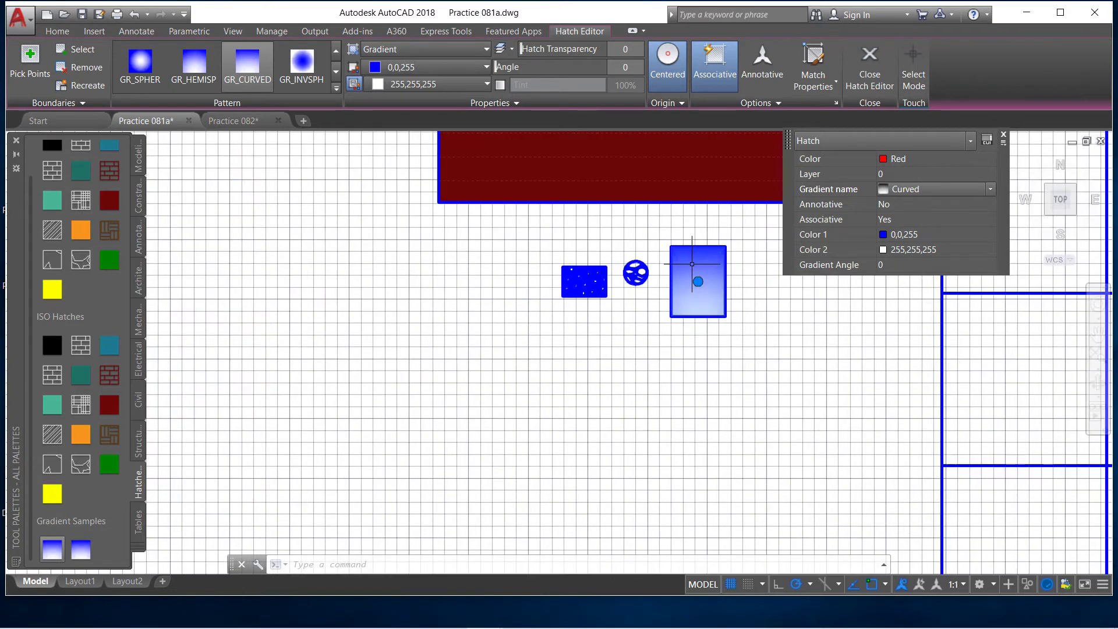
scroll(706, 257, "up", 5)
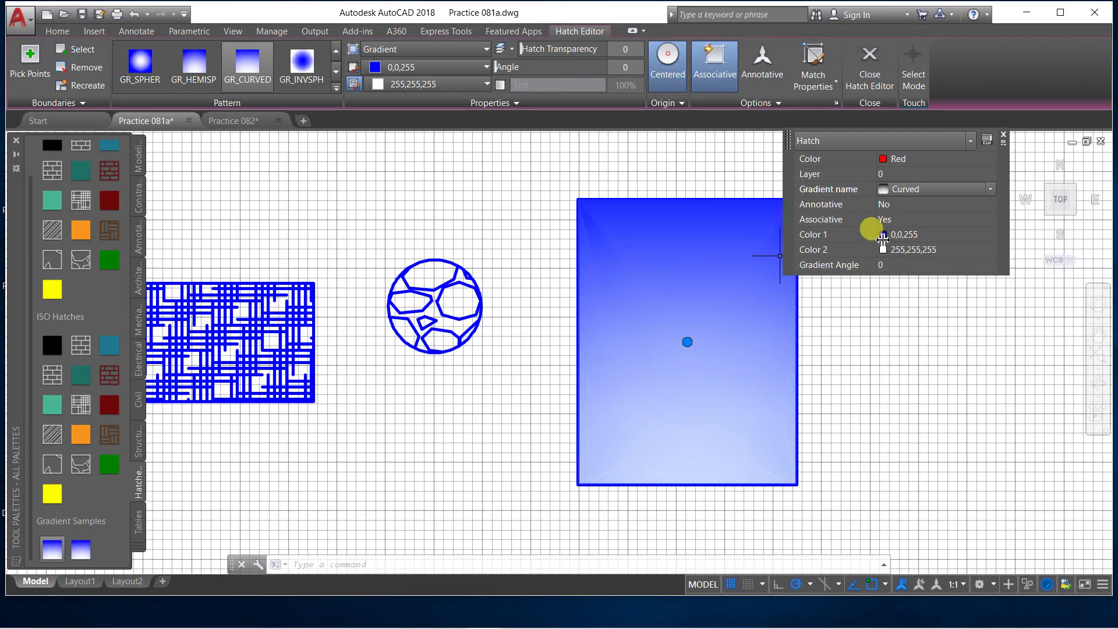
left_click(1003, 135)
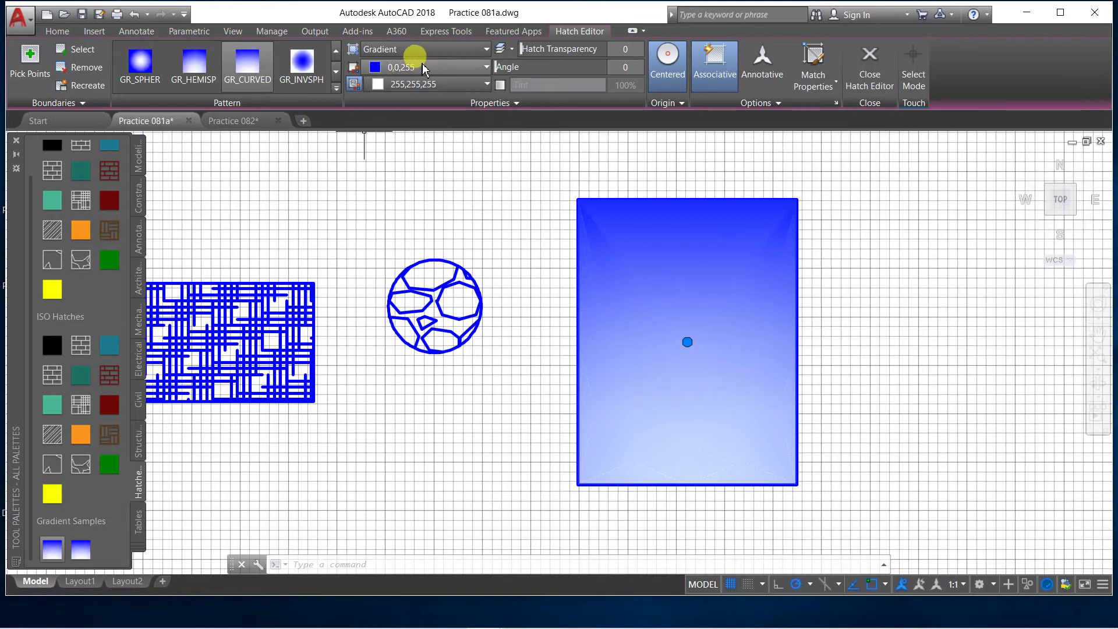
Make gradient colour 1 Red and change the pattern from GR_HEMISP to GR_INVSPH.
left_click(486, 67)
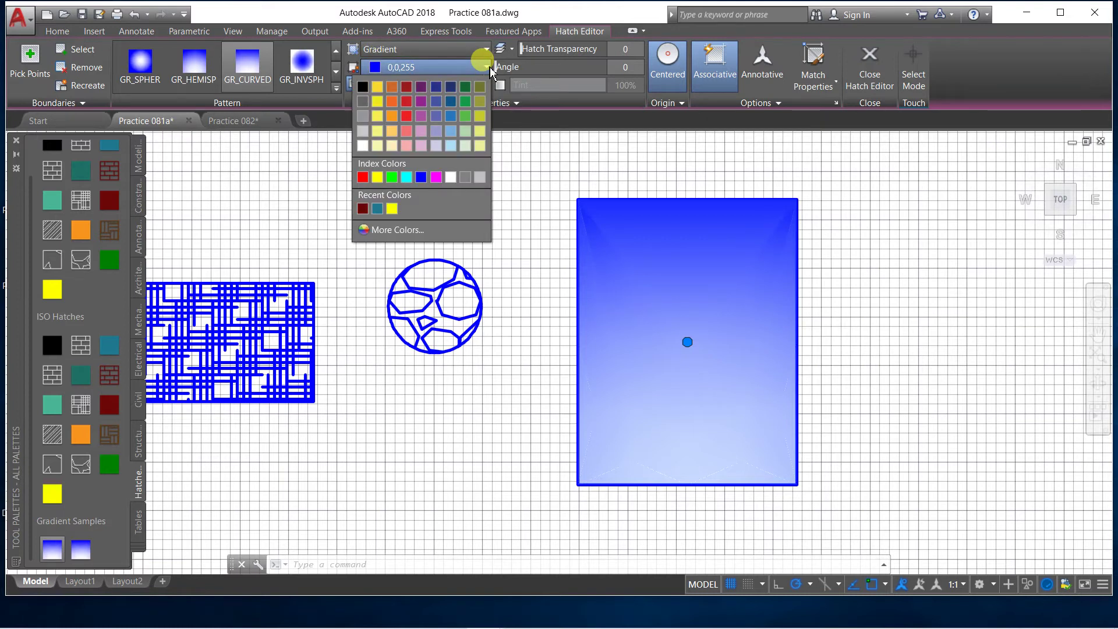
left_click(363, 177)
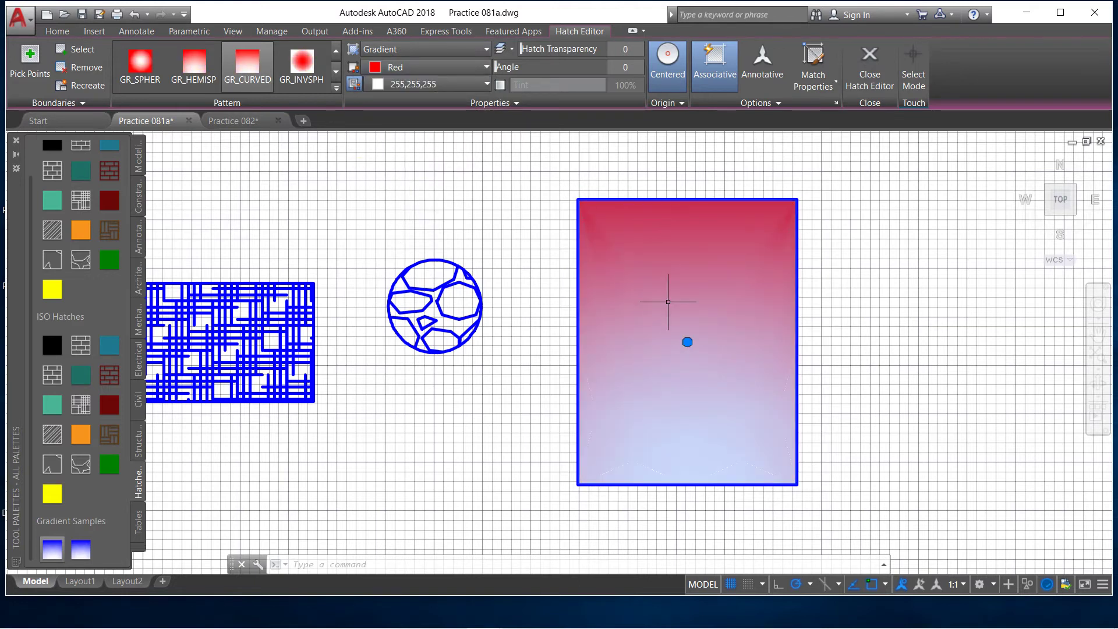
mouse_move(669, 302)
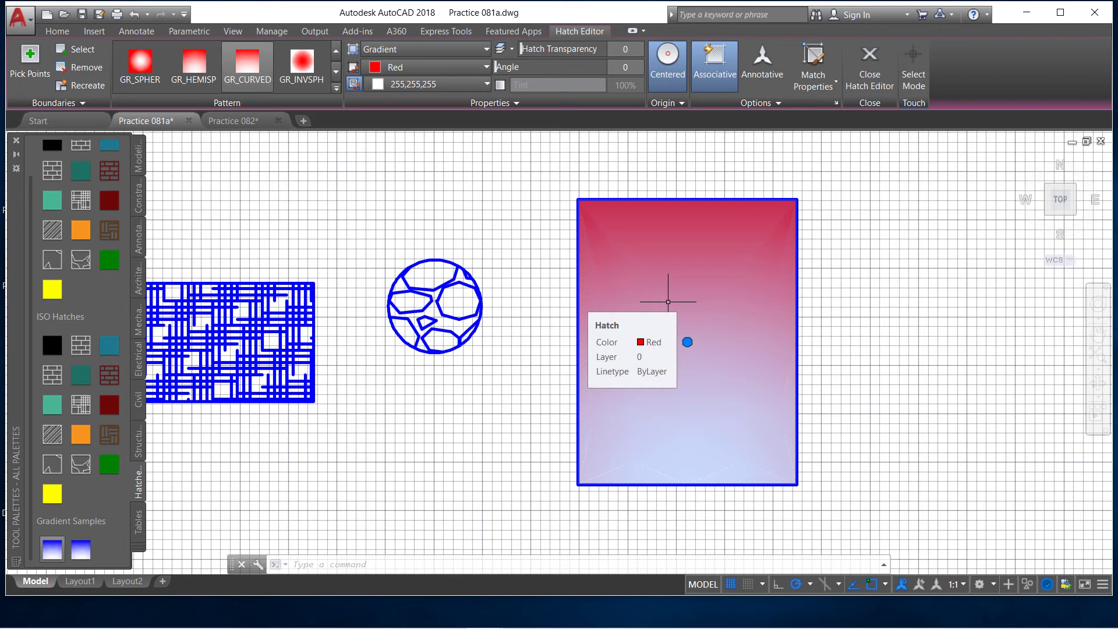
left_click(194, 64)
left_click(309, 69)
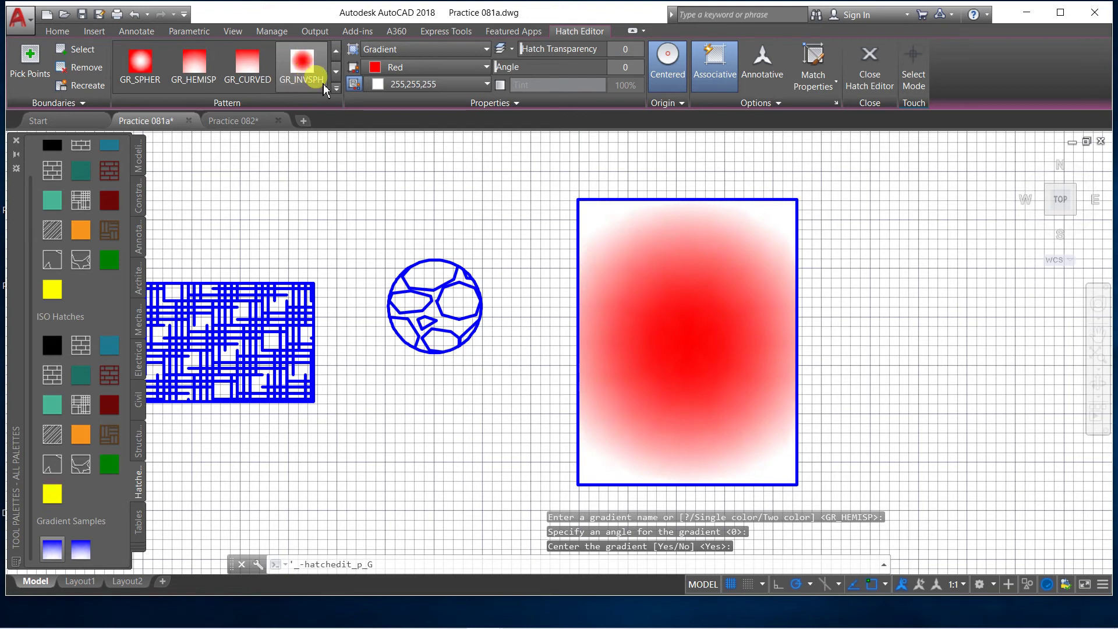
scroll(402, 236, "down", 4)
scroll(406, 242, "down", 2)
scroll(463, 219, "up", 2)
key("Escape")
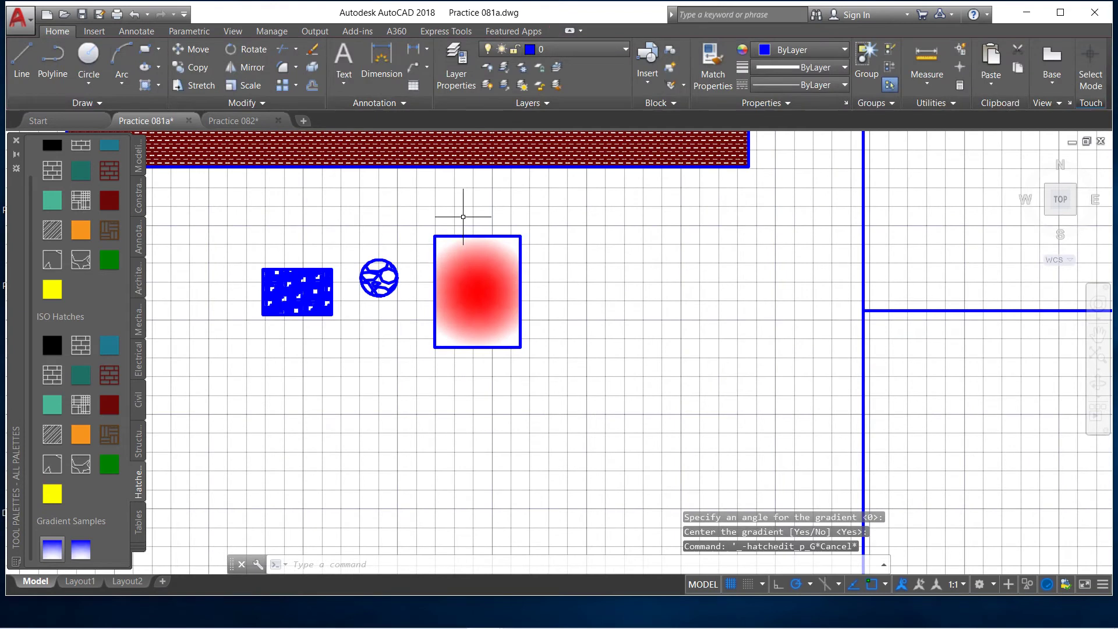
Draw a rectangle right of the red gradient and fill it with the woven wood hatch.
left_click(144, 49)
left_click(627, 318)
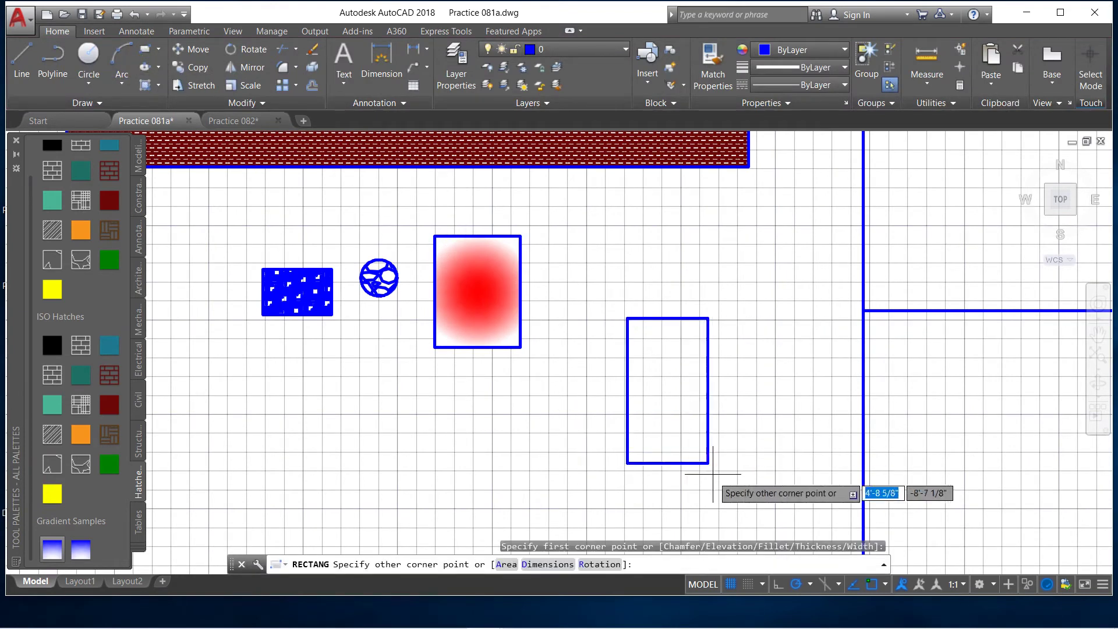
left_click(738, 497)
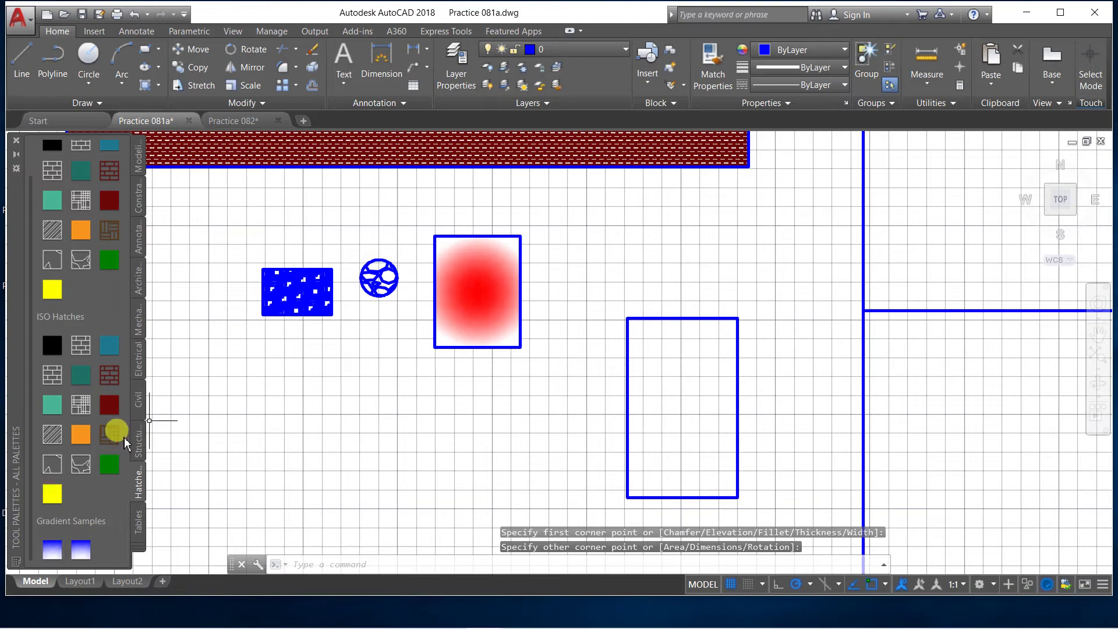
mouse_move(109, 434)
left_mouse_down()
mouse_move(224, 442)
mouse_move(663, 414)
left_mouse_up()
Zoom in and out to inspect the brown woven parquet hatch.
scroll(663, 414, "up", 6)
scroll(650, 418, "down", 2)
scroll(650, 418, "down", 2)
scroll(650, 418, "up", 2)
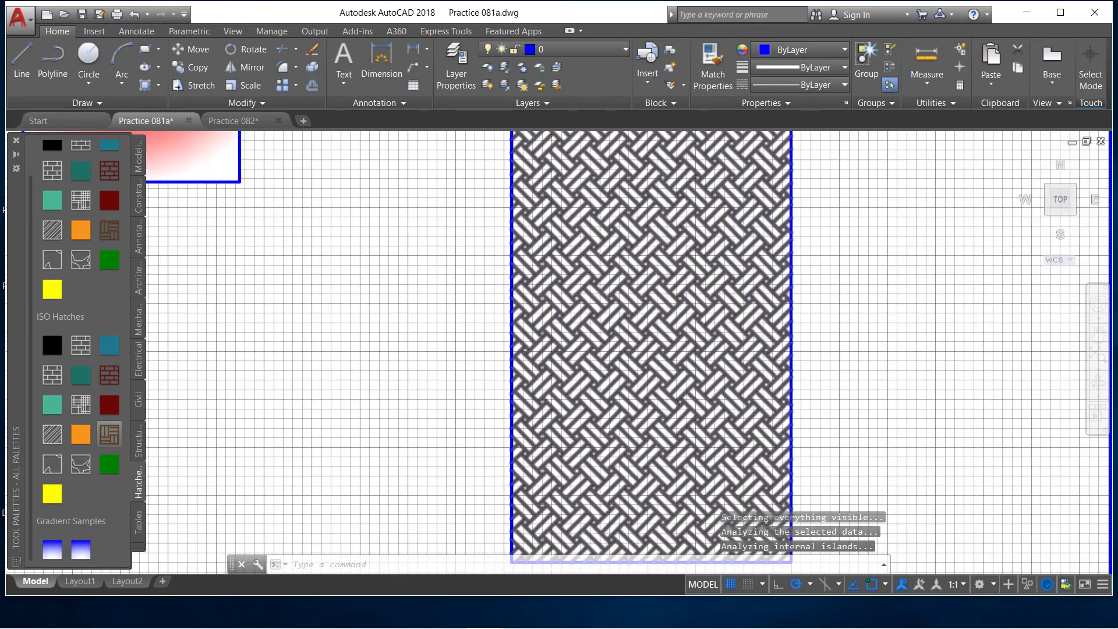
scroll(468, 395, "down", 2)
scroll(542, 302, "up", 2)
scroll(550, 299, "up", 2)
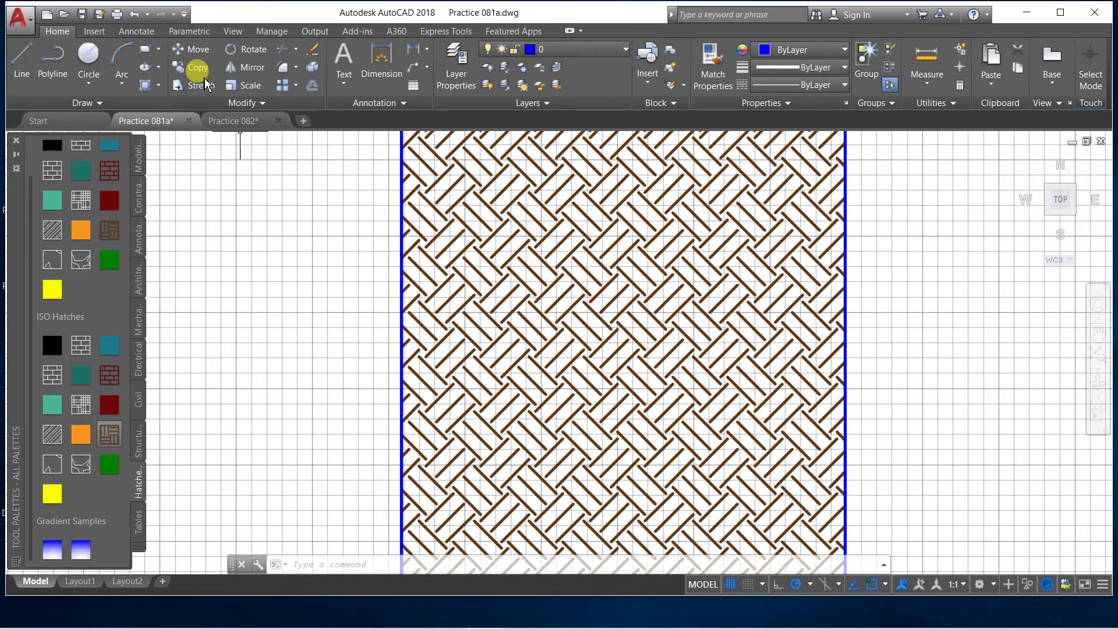
scroll(453, 236, "down", 3)
scroll(489, 216, "up", 5)
scroll(490, 216, "down", 5)
scroll(486, 219, "down", 2)
scroll(481, 208, "up", 2)
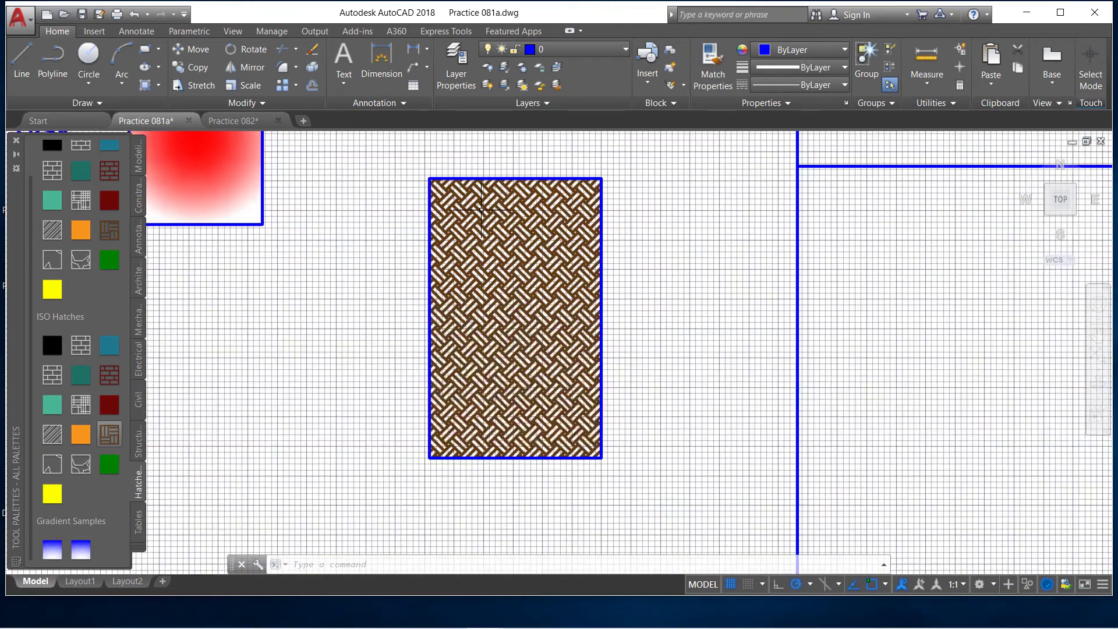
scroll(483, 213, "up", 2)
scroll(492, 239, "down", 4)
scroll(500, 259, "down", 4)
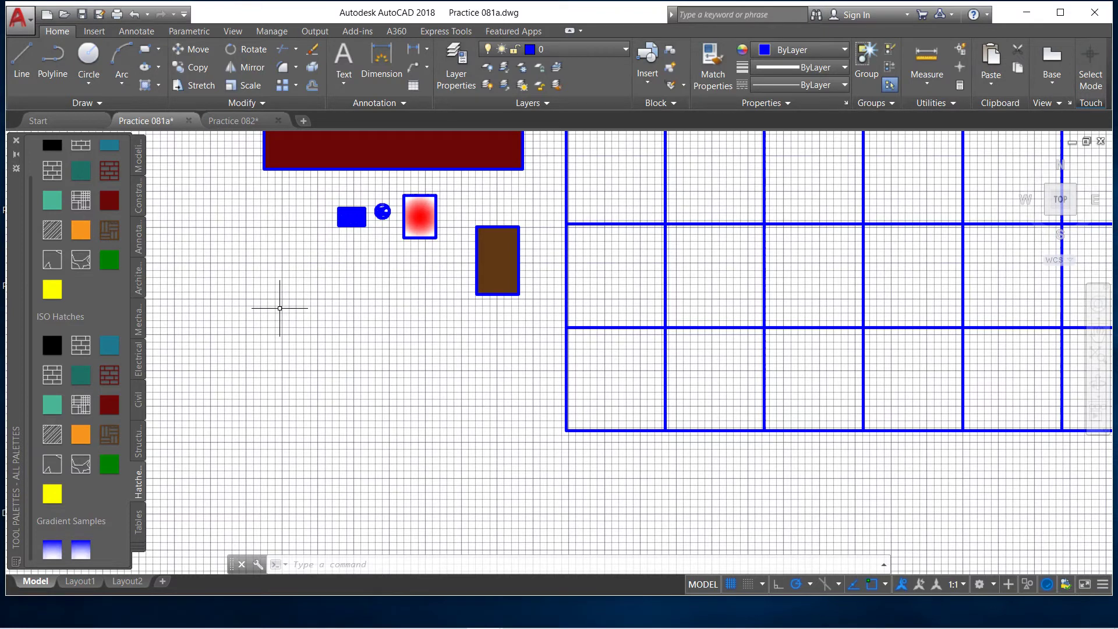
Fill the rectangle with the teal solid colour.
left_click(109, 344)
left_click(495, 262)
scroll(492, 264, "up", 6)
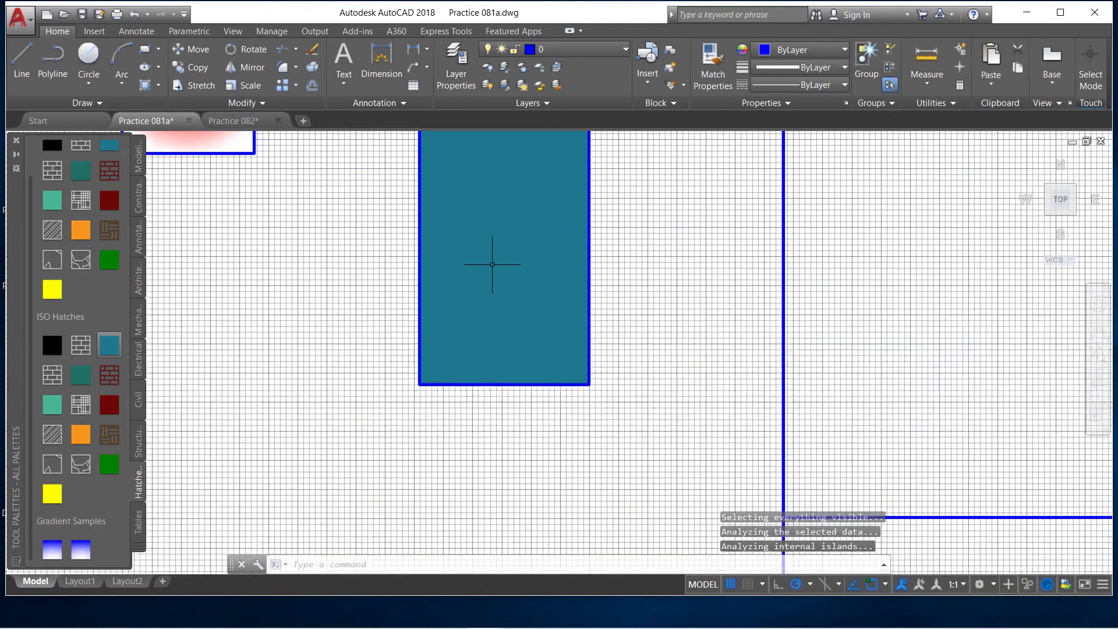
scroll(492, 265, "down", 4)
scroll(487, 268, "up", 6)
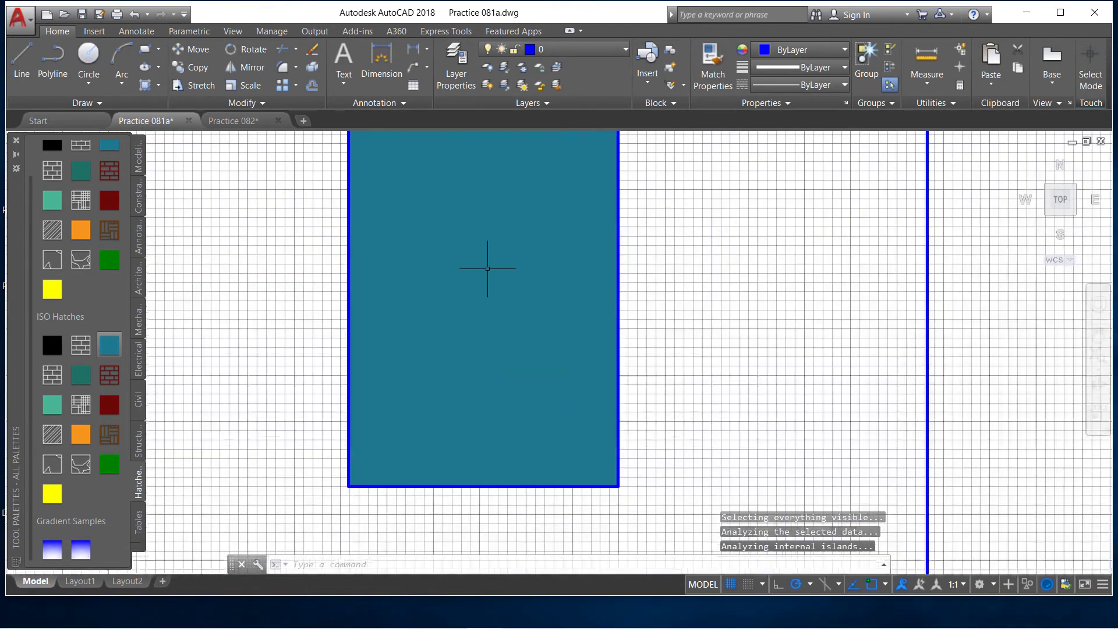
Delete the teal fill and the woven wood hatch beneath it.
left_click(487, 268)
key("Delete")
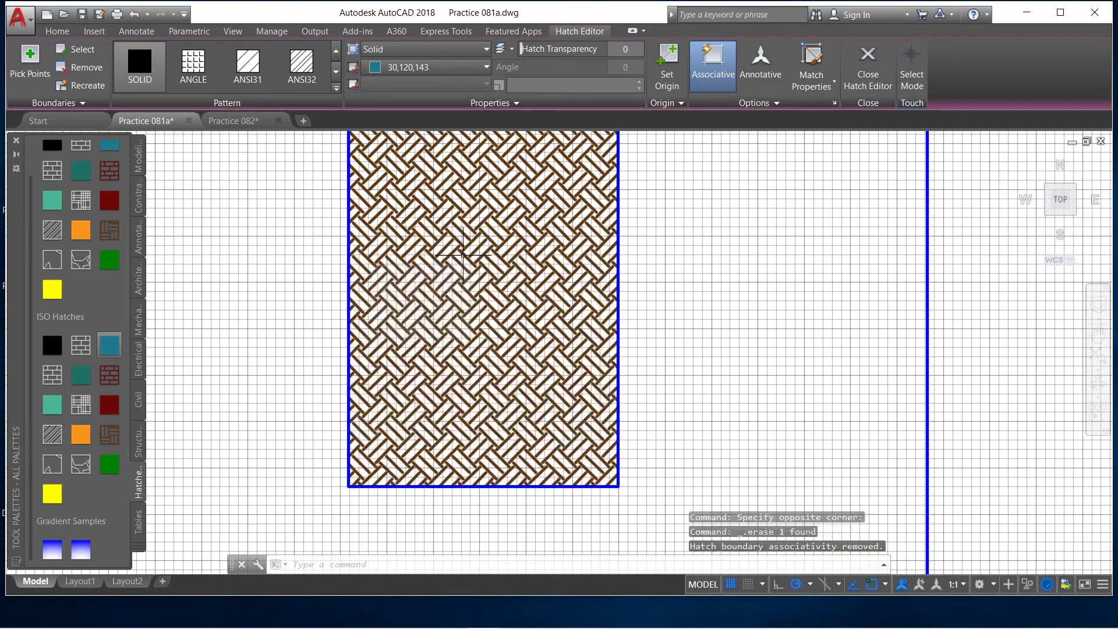
left_click(467, 257)
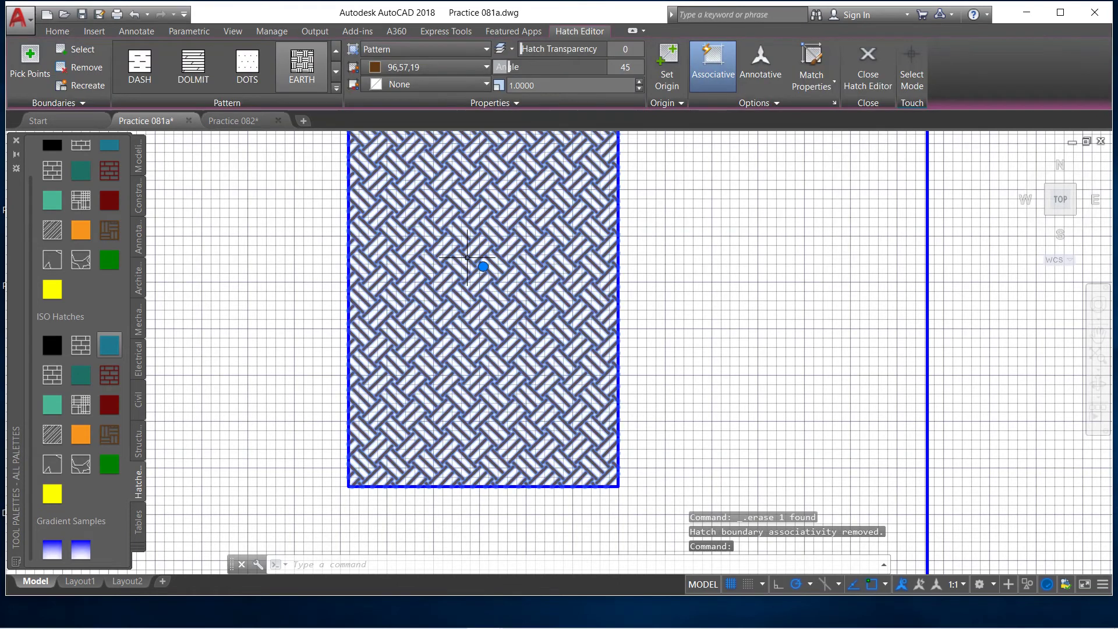
key("Delete")
Replace the tall rectangle's woven hatch with a solid orange fill from the ISO Hatches palette.
left_click_drag(81, 432, 479, 370)
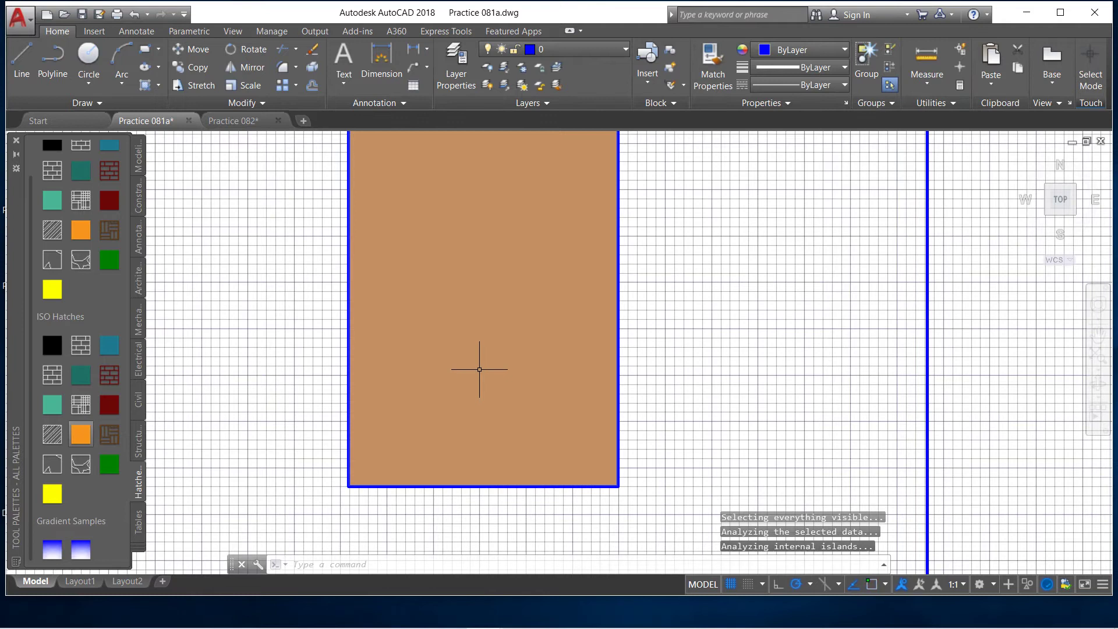
scroll(467, 369, "down", 6)
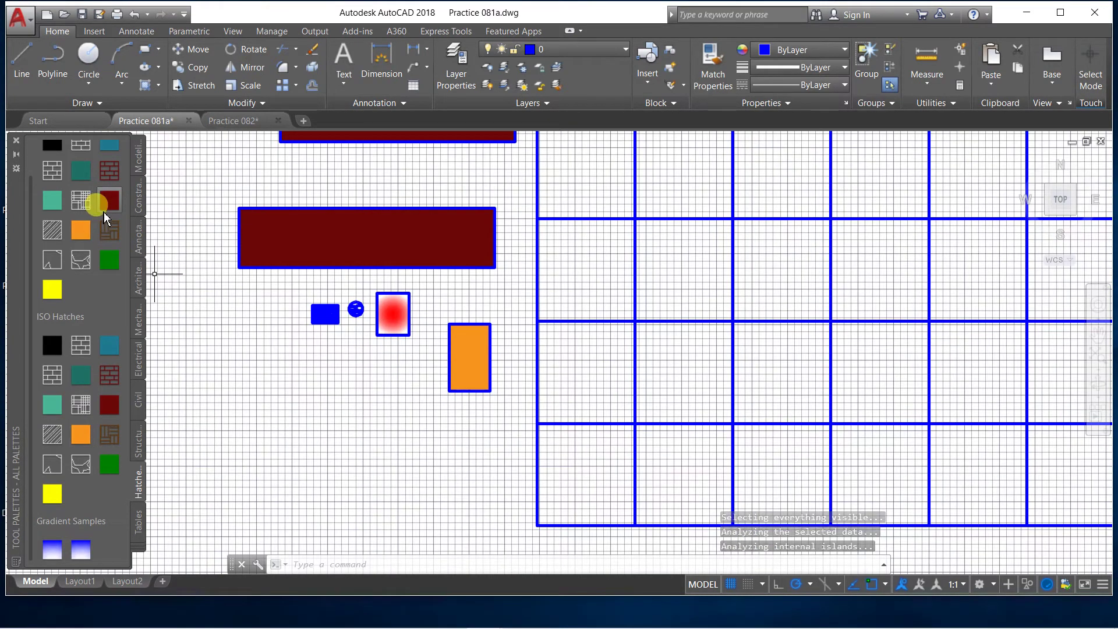
scroll(237, 306, "down", 3)
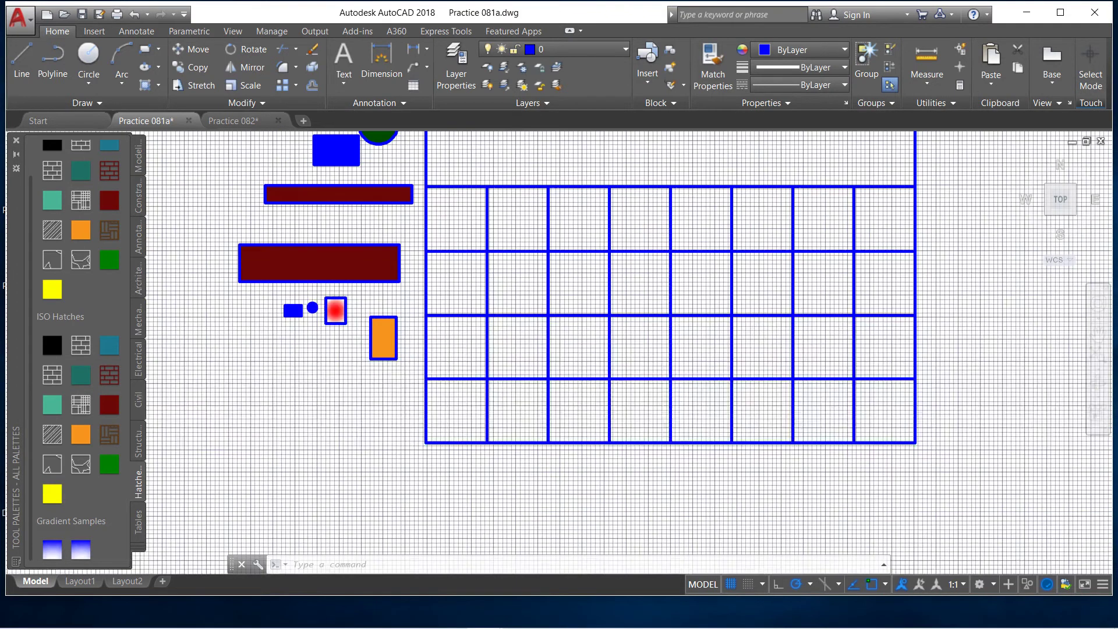
scroll(280, 302, "down", 3)
scroll(350, 295, "down", 2)
scroll(353, 283, "up", 4)
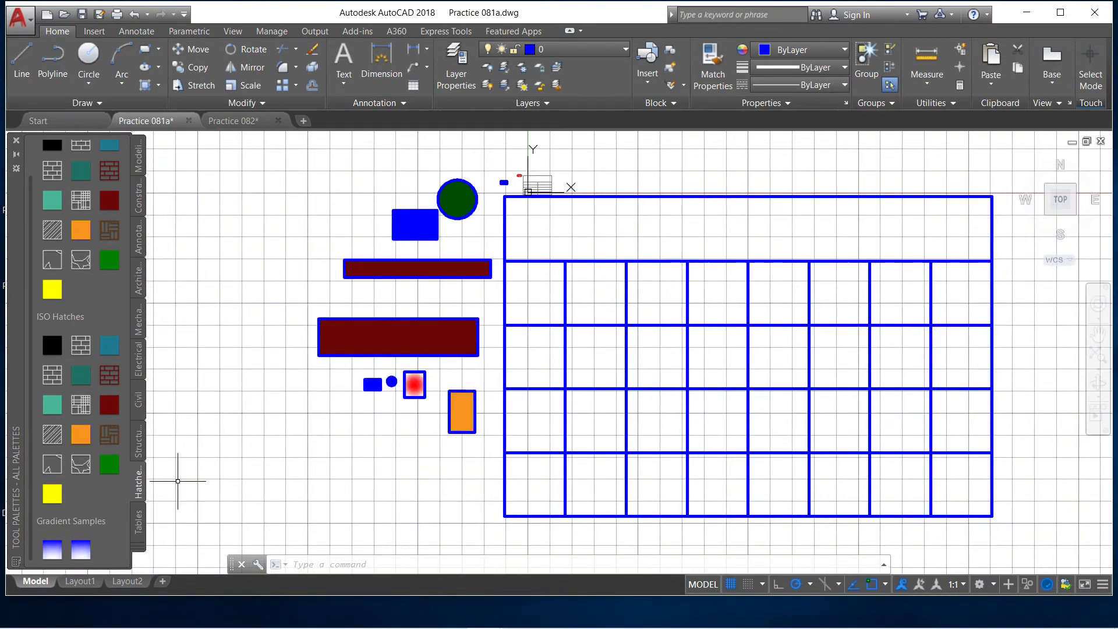
left_click(140, 450)
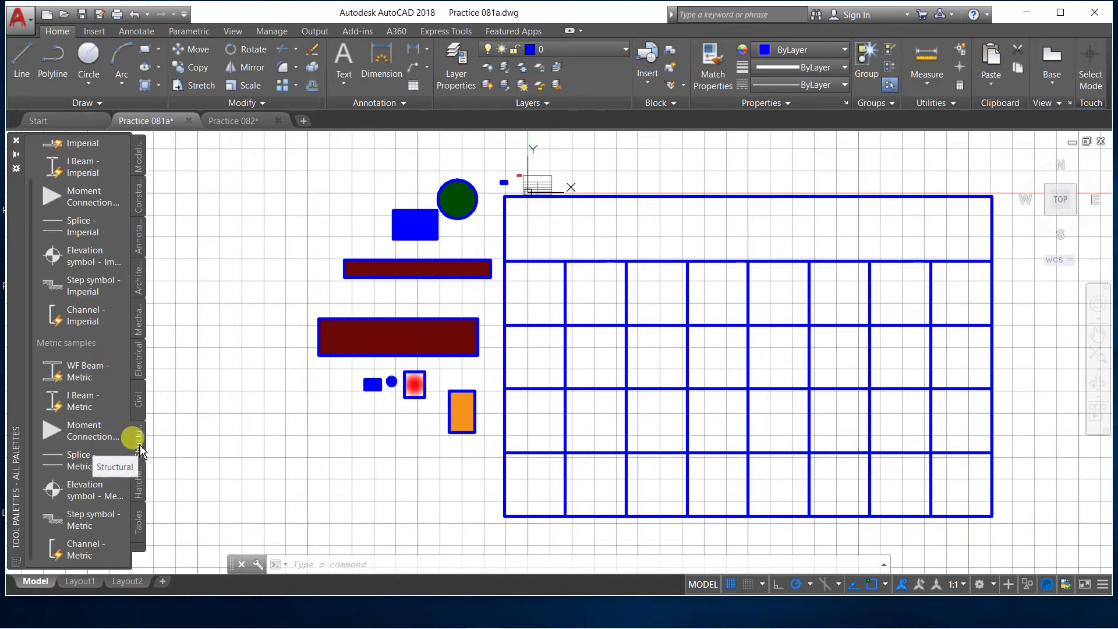
scroll(315, 404, "down", 2)
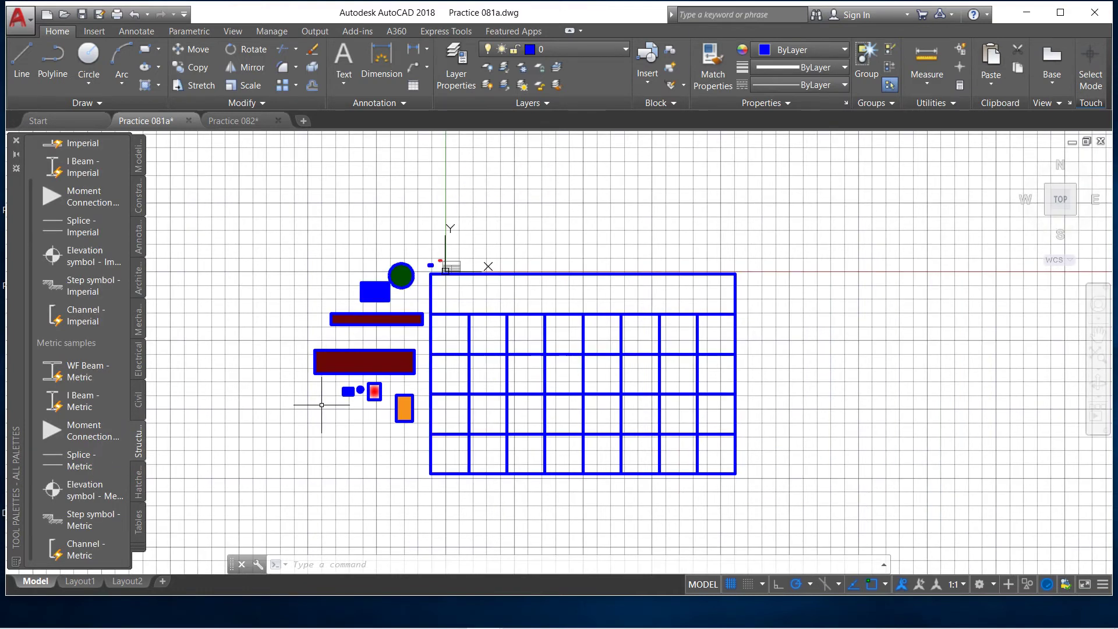
scroll(348, 393, "down", 2)
scroll(364, 416, "up", 2)
scroll(365, 411, "up", 2)
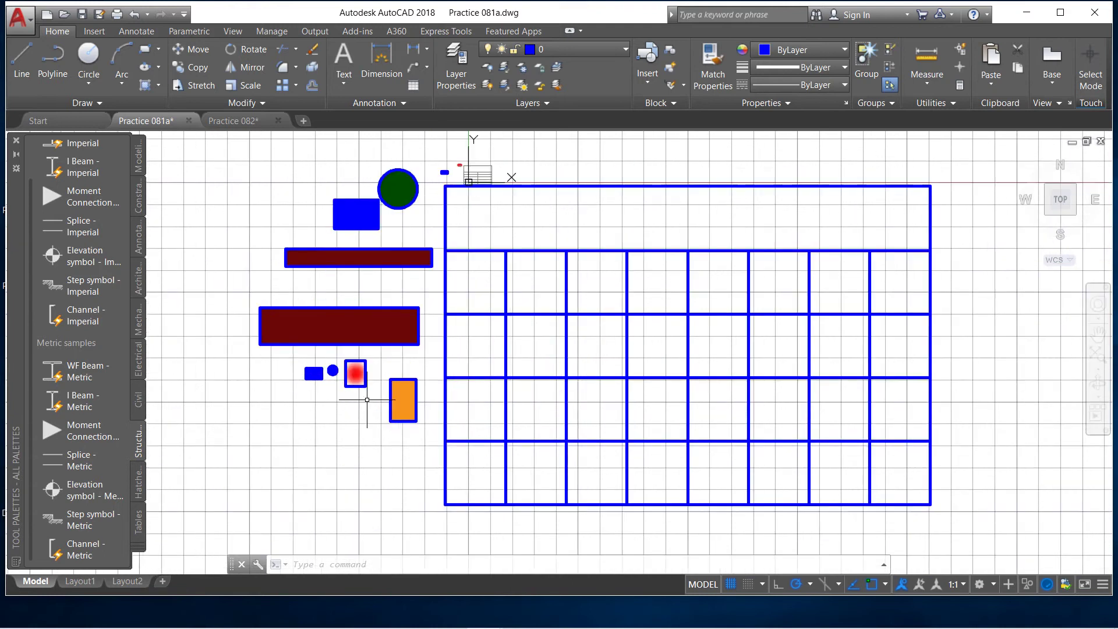
scroll(434, 205, "up", 2)
scroll(449, 230, "down", 2)
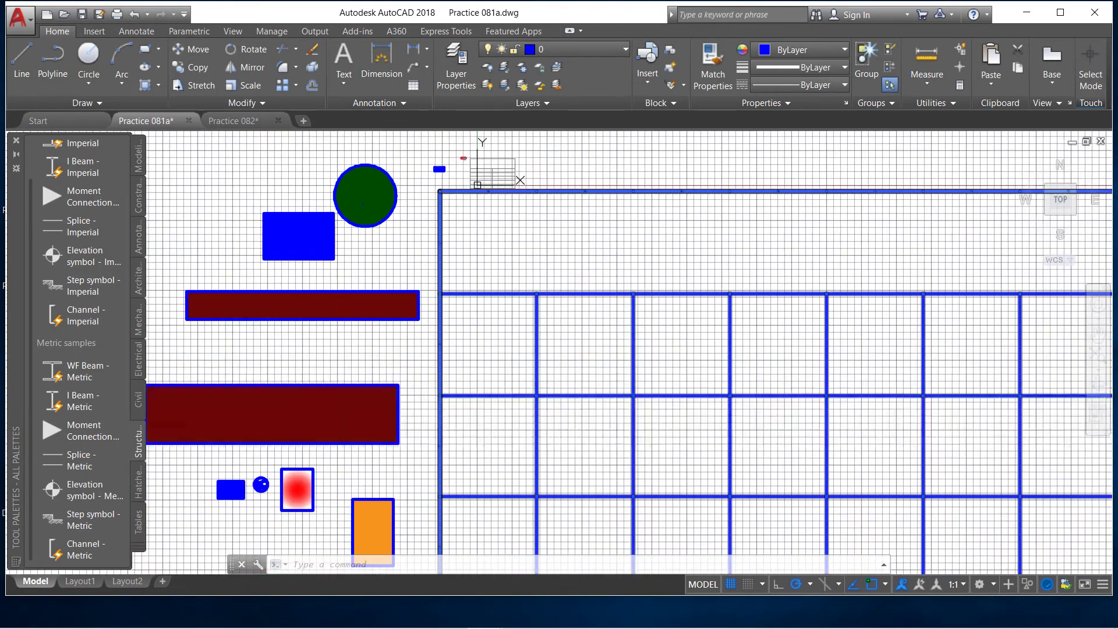
scroll(448, 230, "down", 2)
scroll(451, 227, "down", 2)
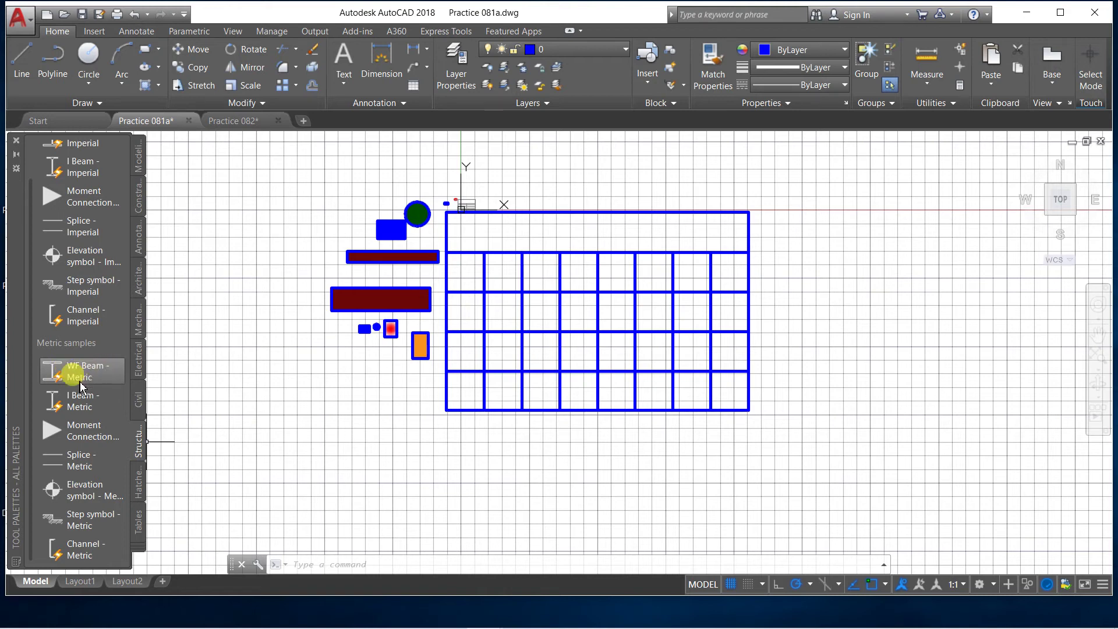
Insert a metric wide-flange beam section from the Structural palette into empty space.
left_click(52, 373)
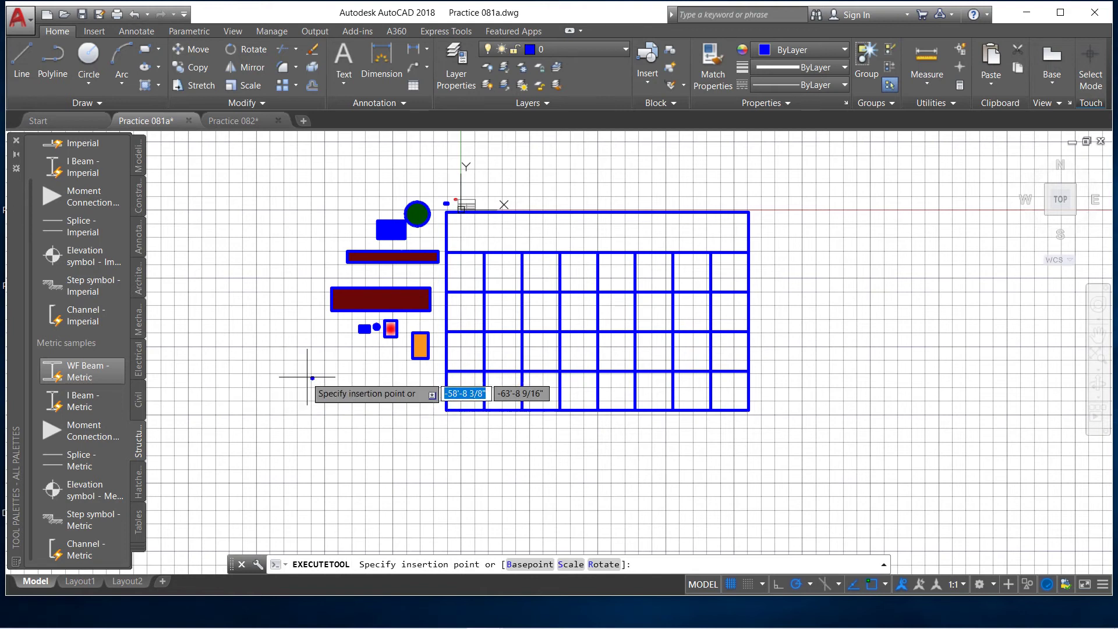
scroll(294, 378, "up", 5)
scroll(501, 239, "up", 2)
scroll(425, 244, "up", 3)
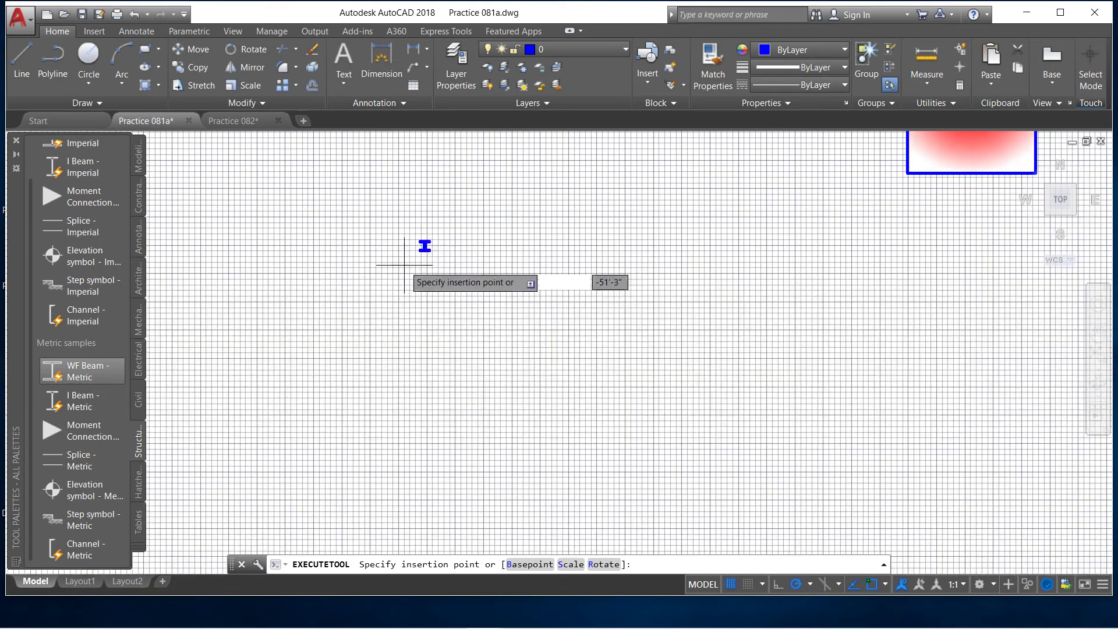
left_click(495, 296)
scroll(501, 309, "up", 4)
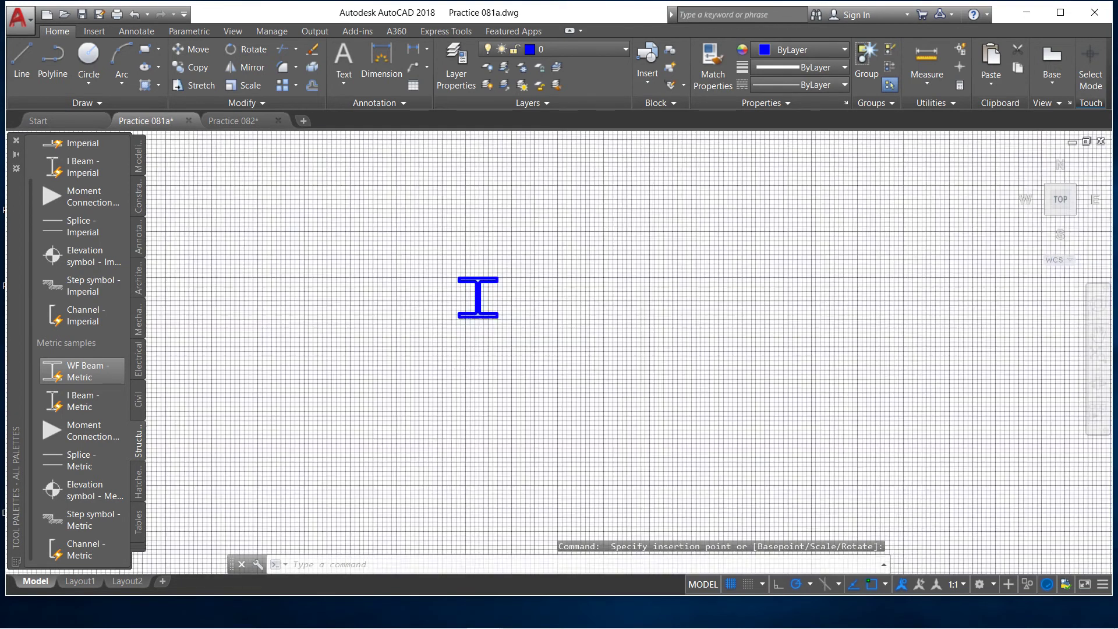
scroll(482, 310, "up", 6)
scroll(438, 304, "down", 2)
Reposition the beam section slightly using its base grip.
left_click(421, 319)
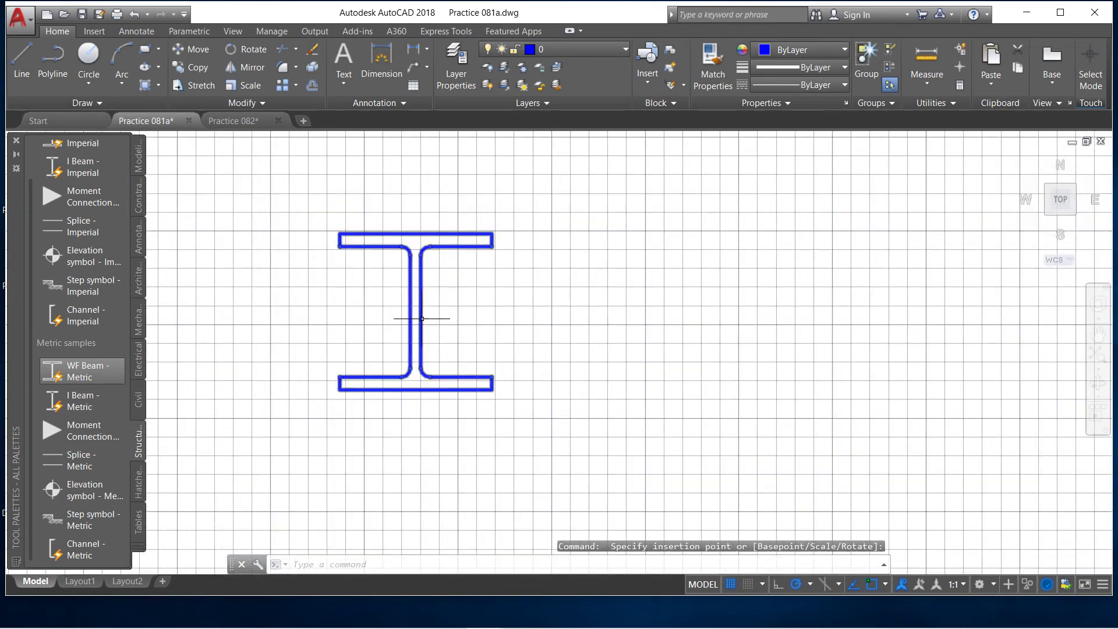
left_click(341, 390)
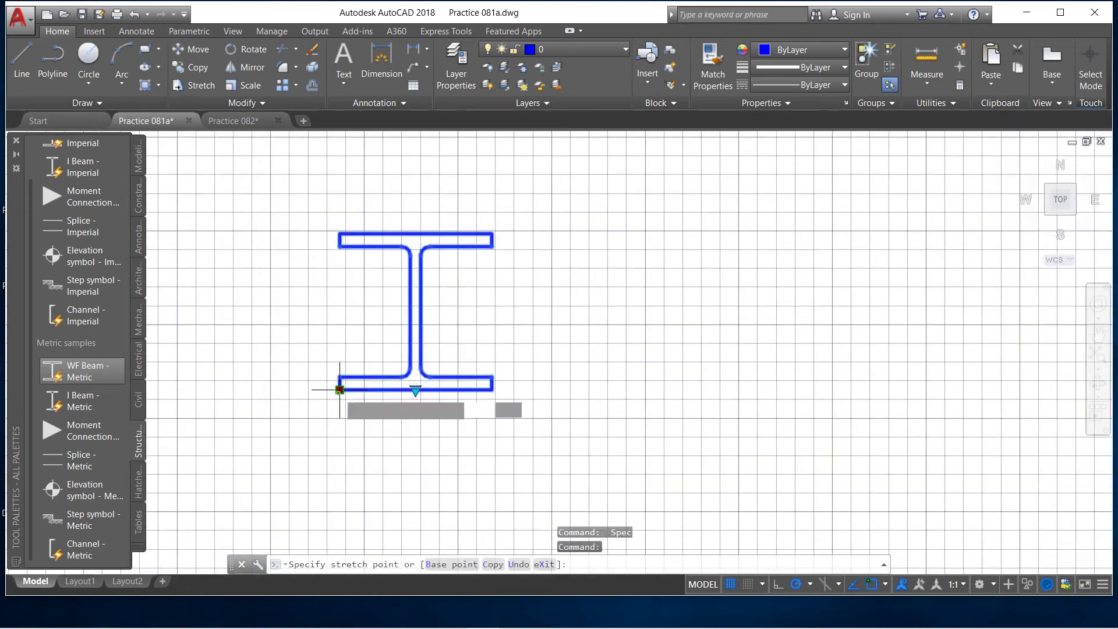
left_click(573, 412)
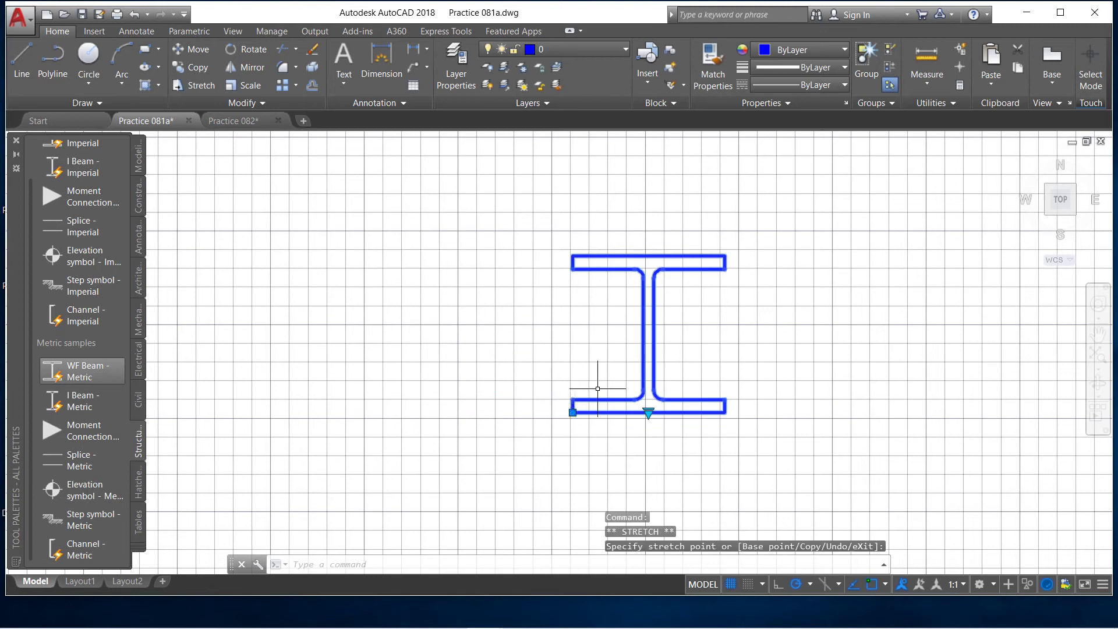
scroll(444, 360, "down", 4)
scroll(451, 392, "up", 4)
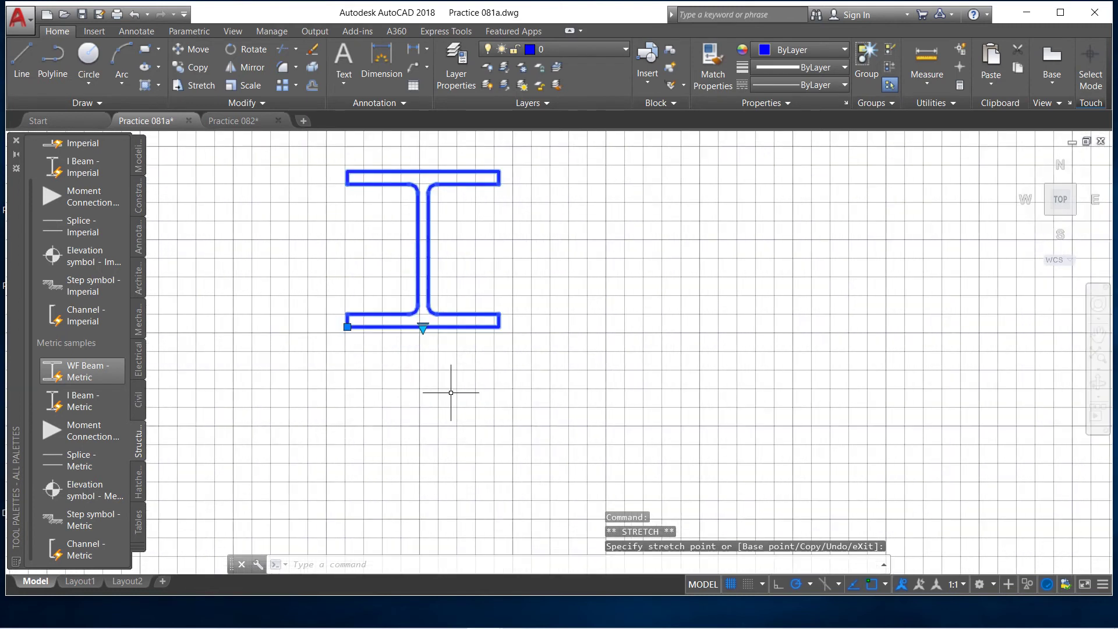
left_click(423, 326)
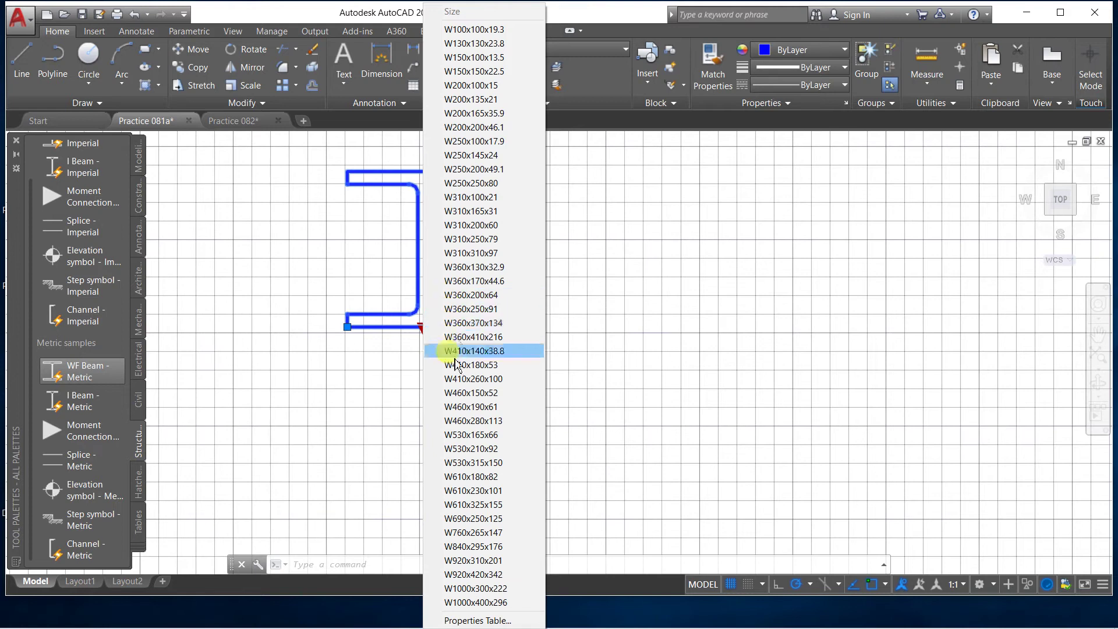
left_click(465, 621)
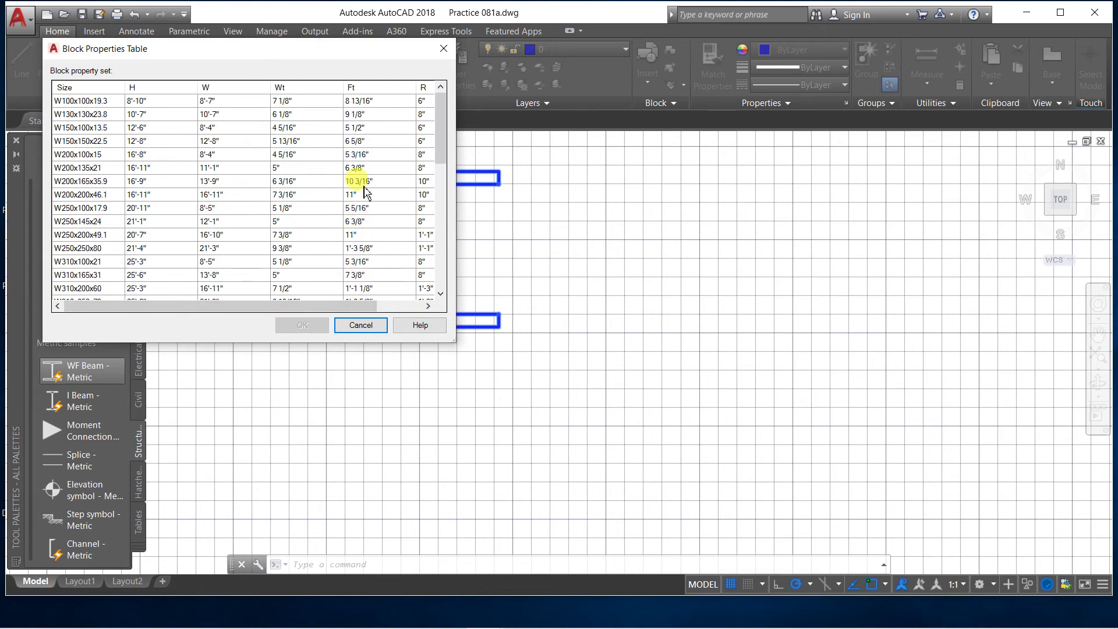
left_click_drag(441, 134, 441, 242)
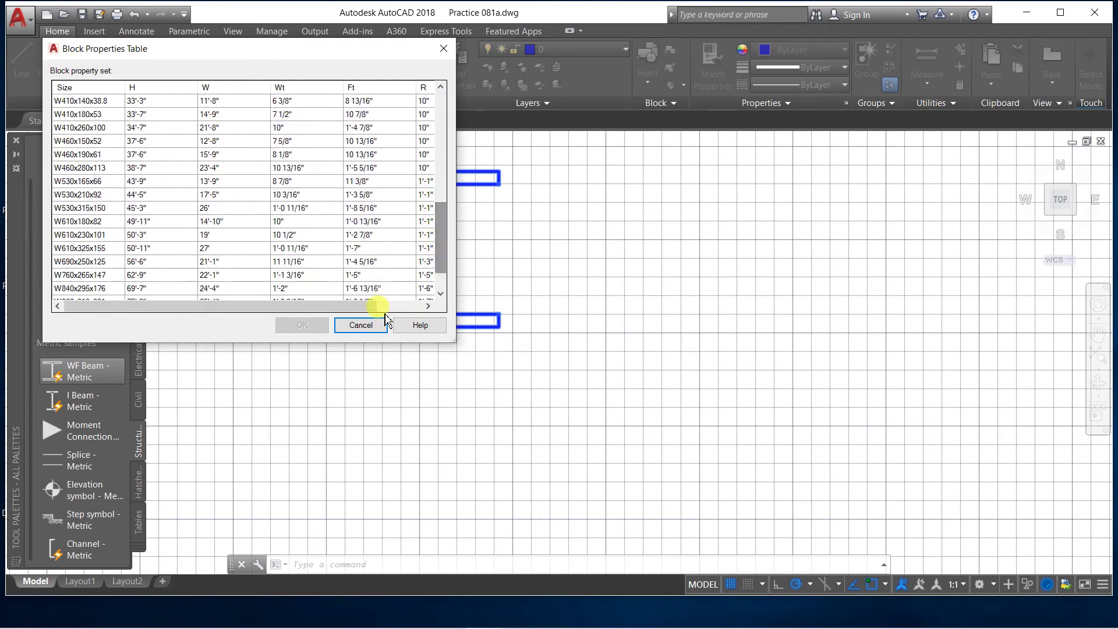
left_click(364, 324)
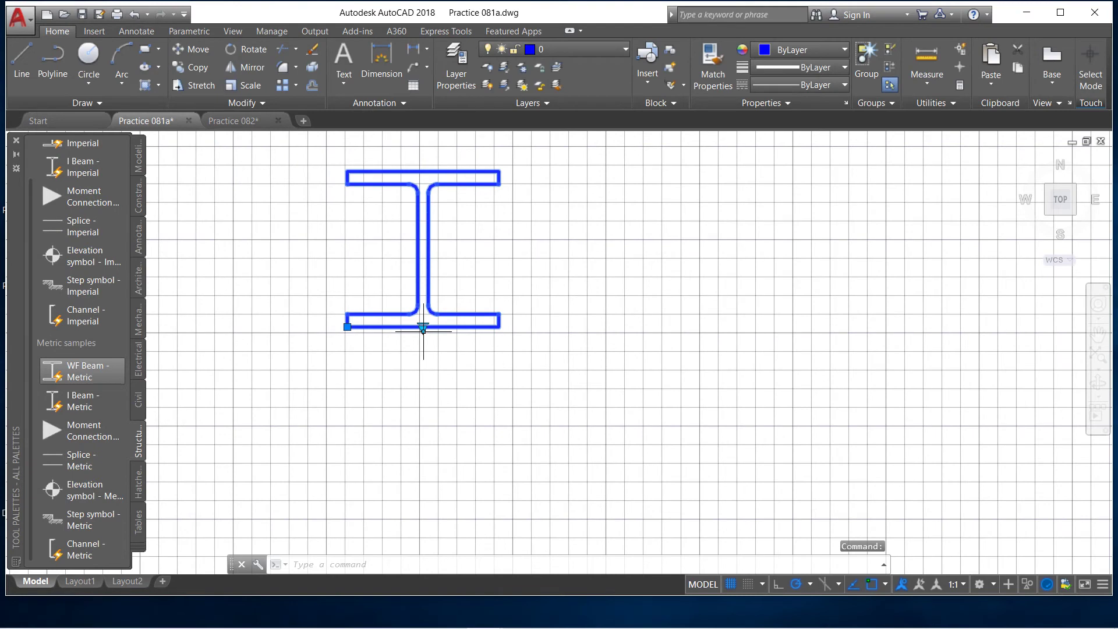
left_click(424, 330)
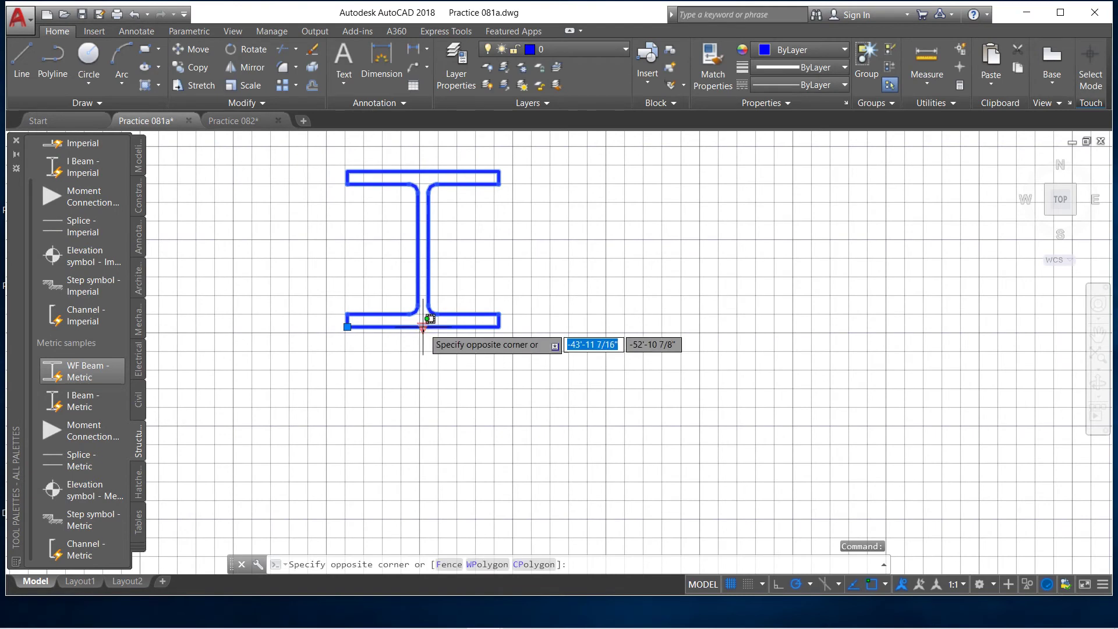
left_click(423, 328)
Change the wide-flange beam size to W920x310x201.
left_click(423, 327)
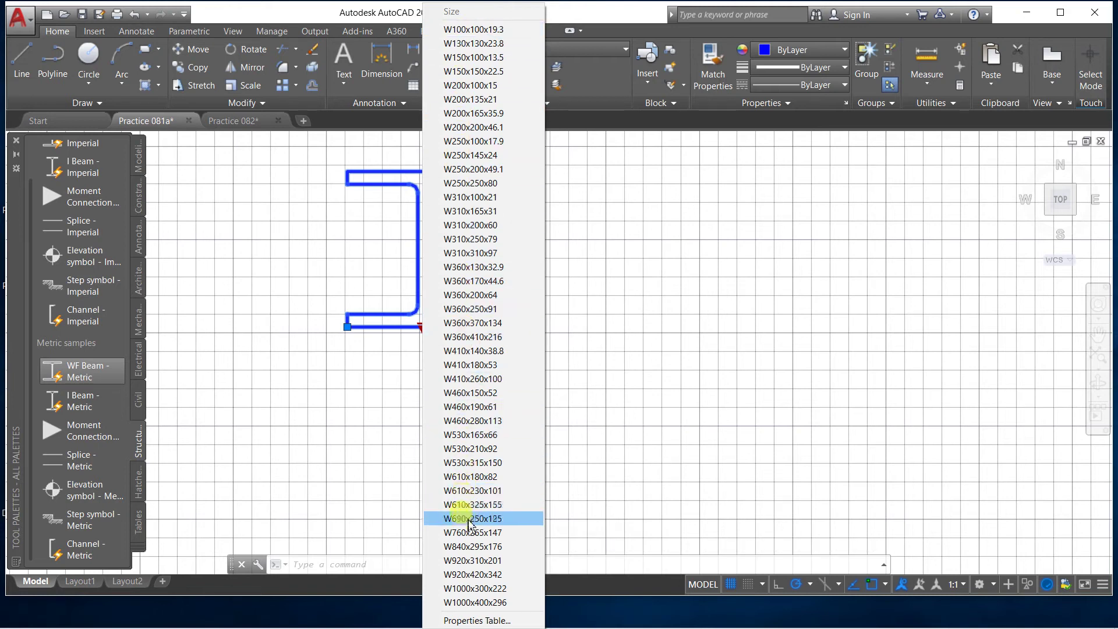
left_click(459, 561)
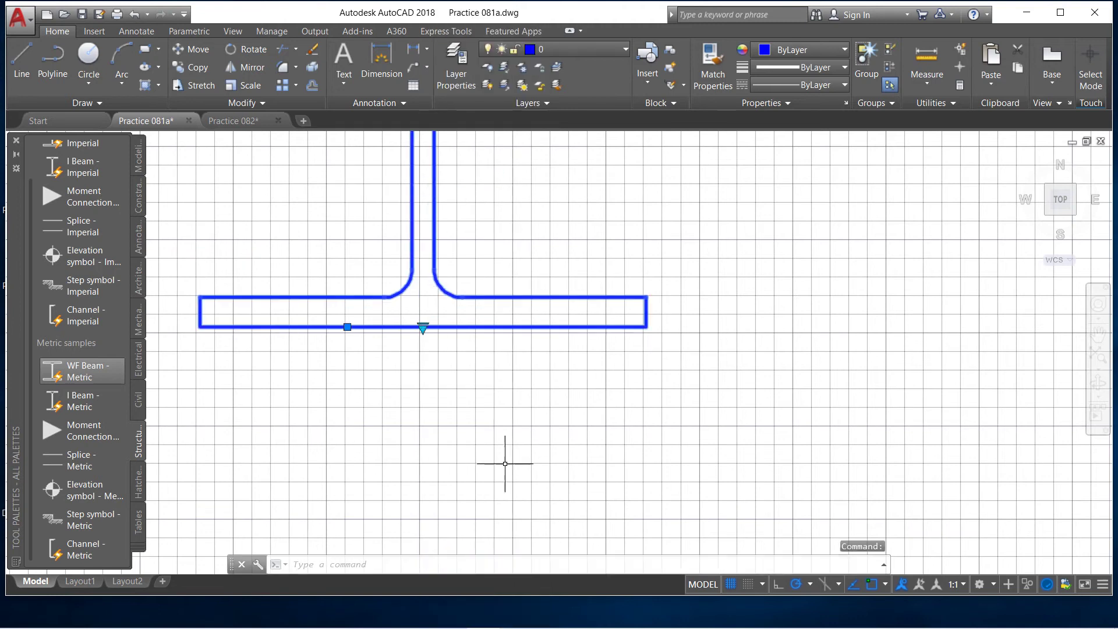
scroll(506, 460, "down", 6)
scroll(492, 443, "up", 2)
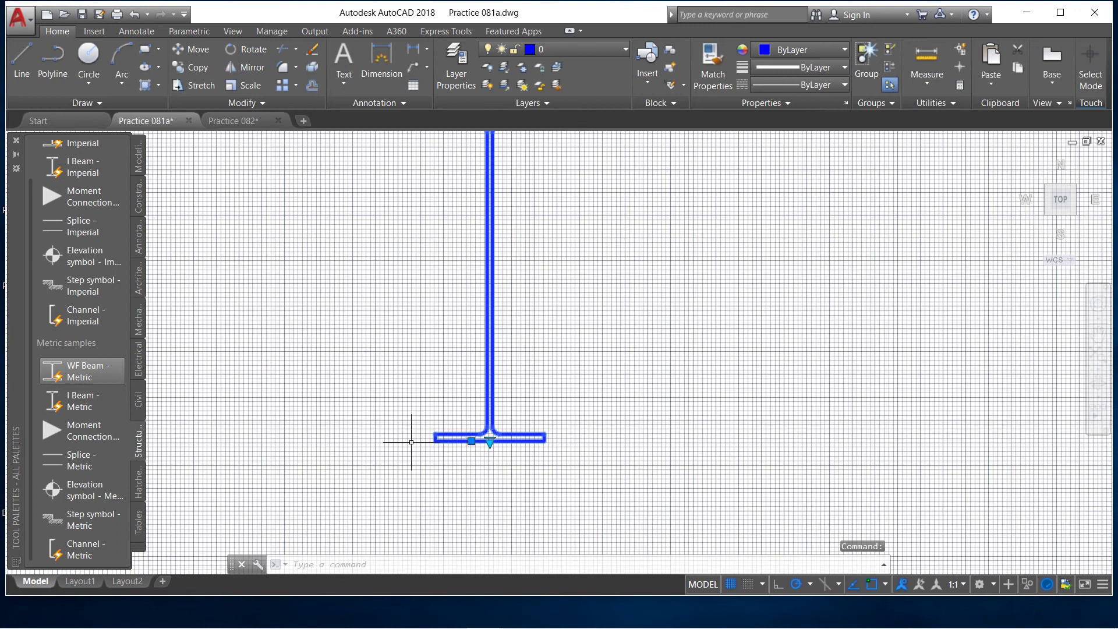
scroll(412, 442, "down", 2)
scroll(484, 361, "up", 2)
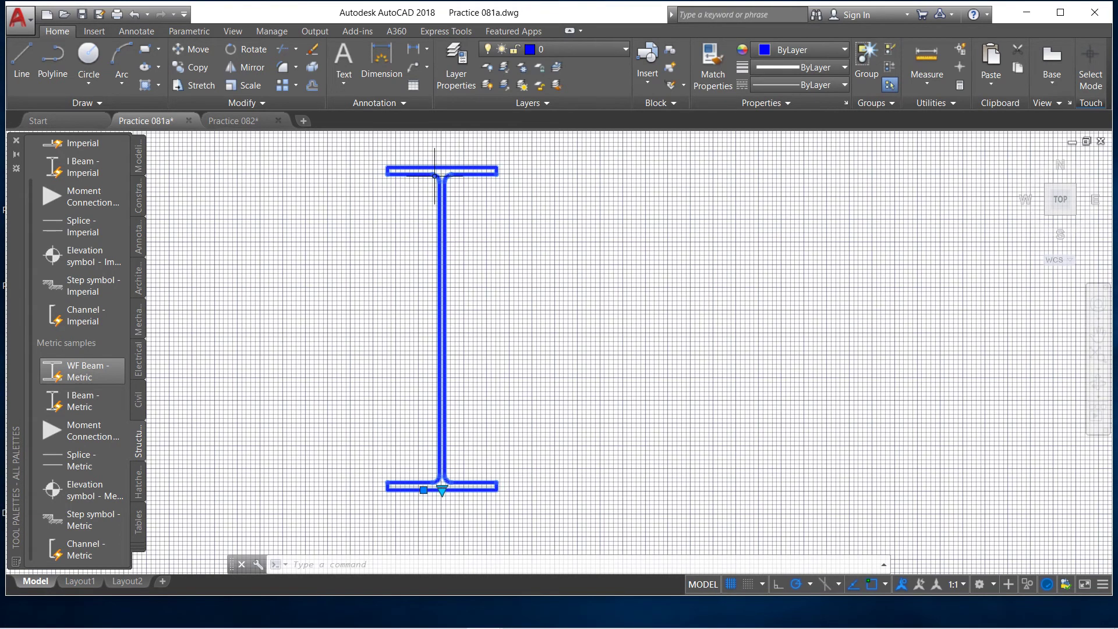
scroll(427, 184, "up", 3)
scroll(379, 182, "down", 2)
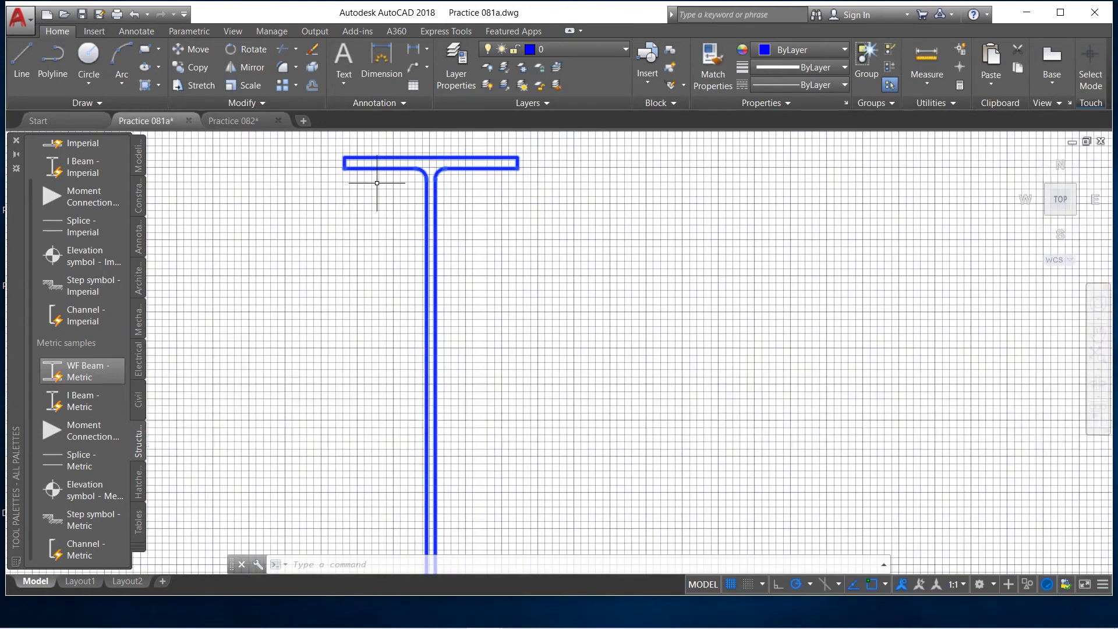
scroll(445, 195, "down", 4)
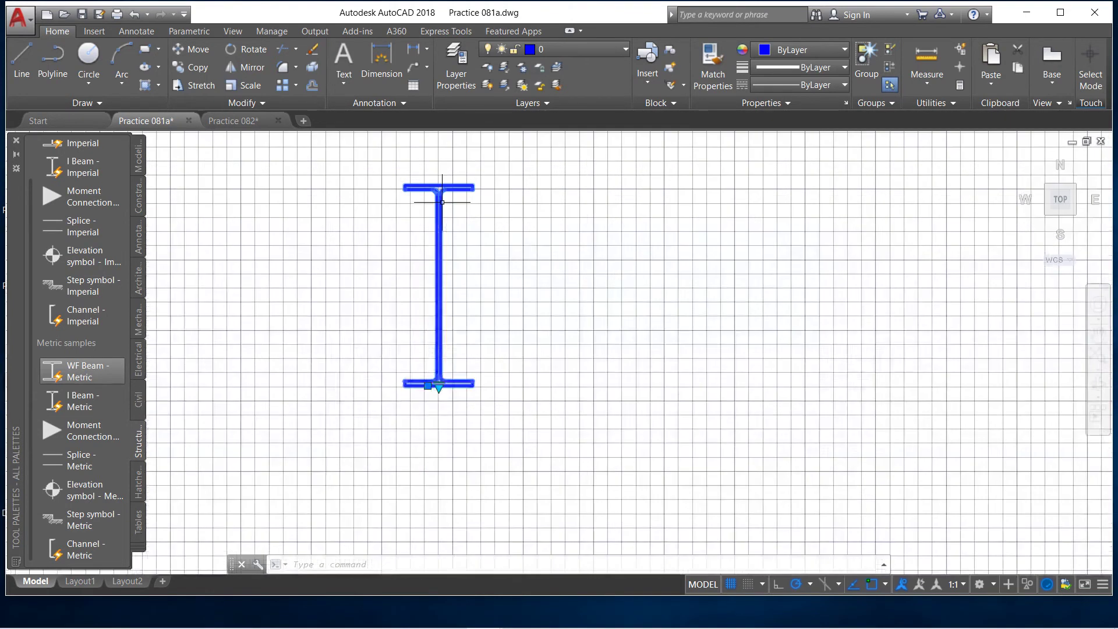
Switch the beam size to W310x310x97, then to W100x100x19.3.
left_click(438, 387)
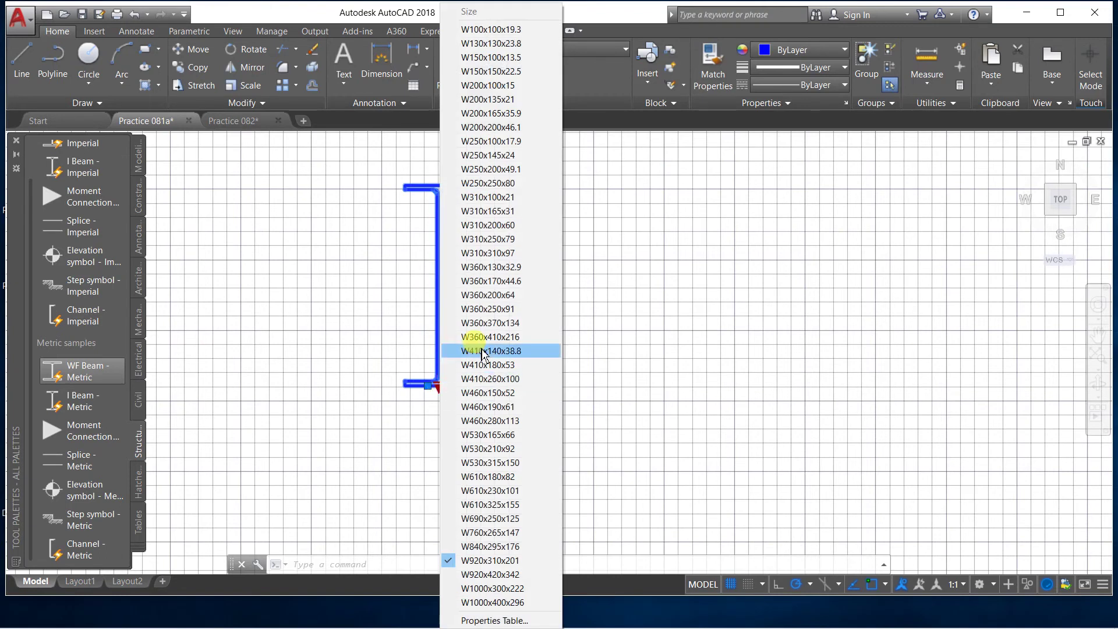
left_click(486, 253)
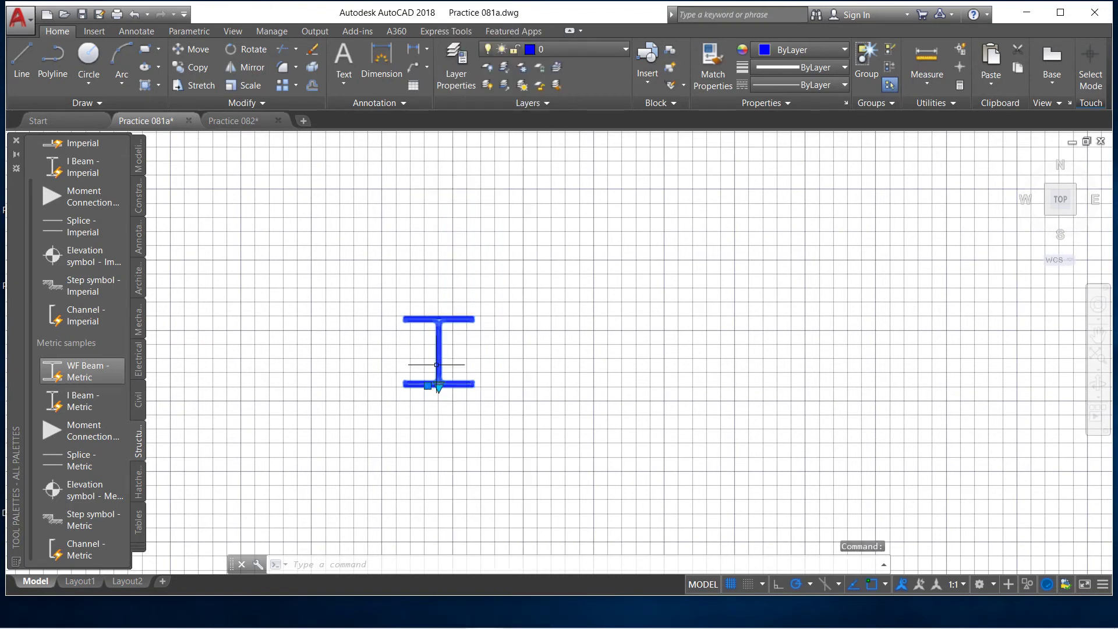
left_click(438, 388)
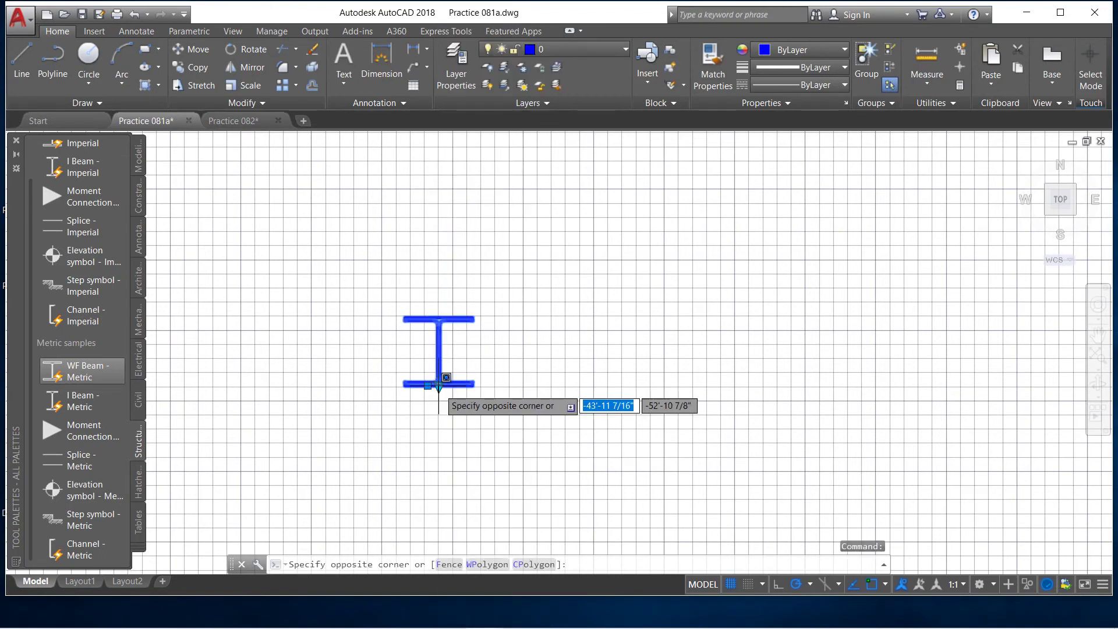
left_click(438, 386)
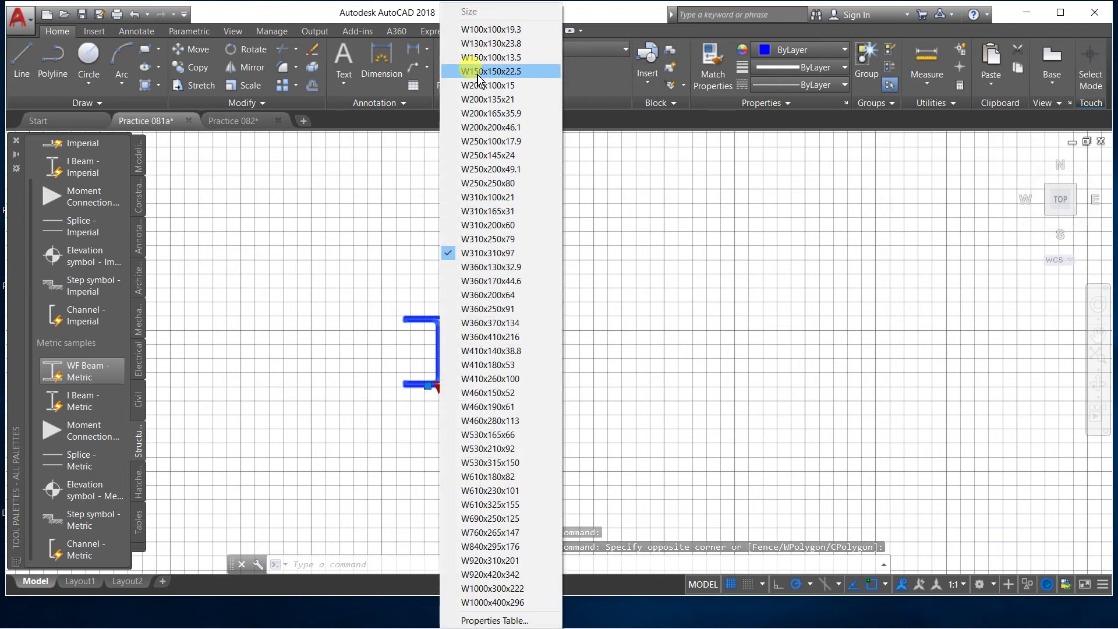
left_click(481, 30)
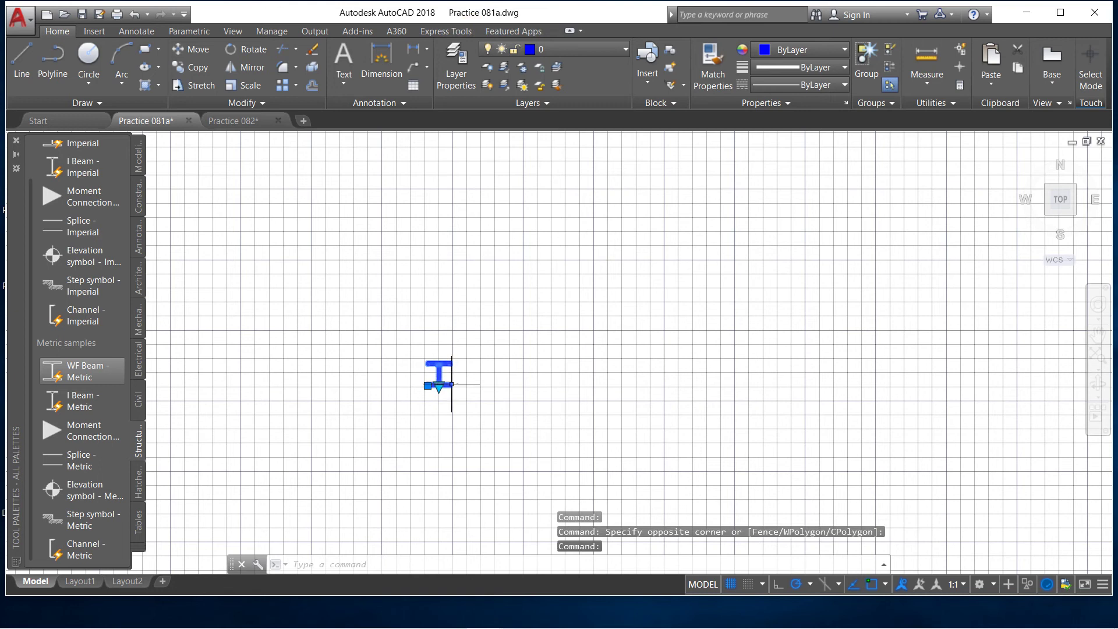
scroll(435, 394, "up", 2)
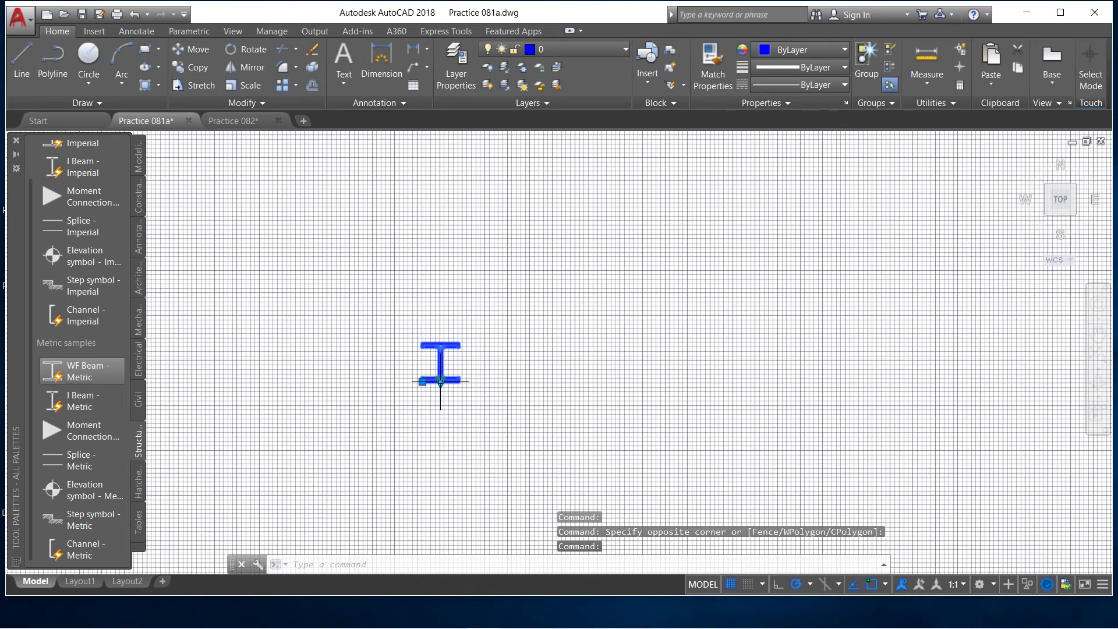
Set the beam to its final size, W1000x400x296.
left_click(441, 383)
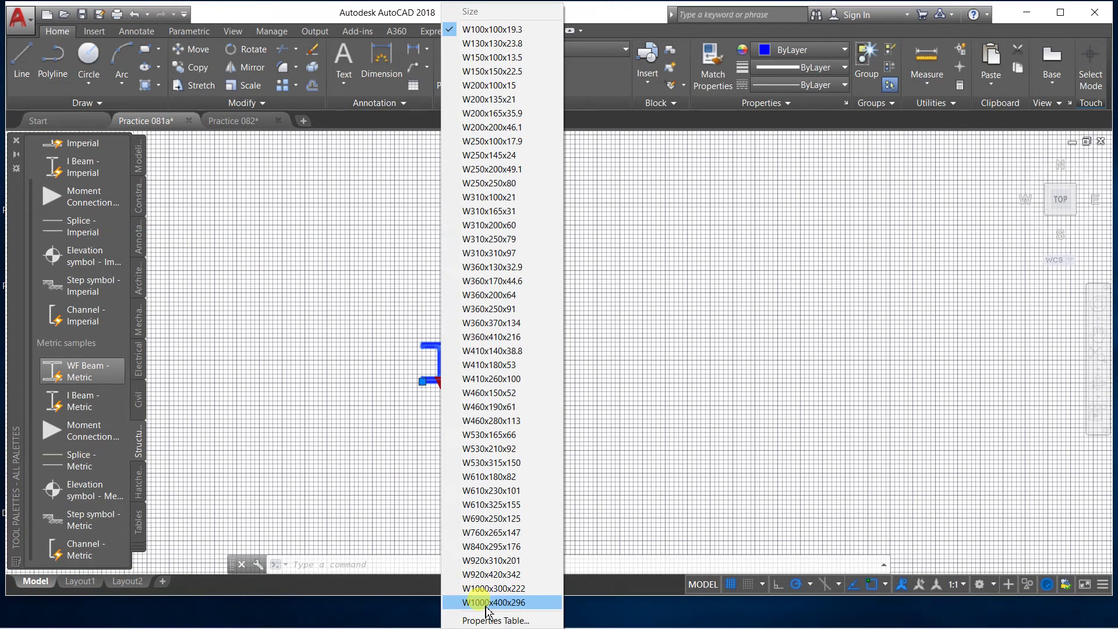
left_click(486, 606)
scroll(471, 495, "down", 6)
scroll(472, 498, "up", 4)
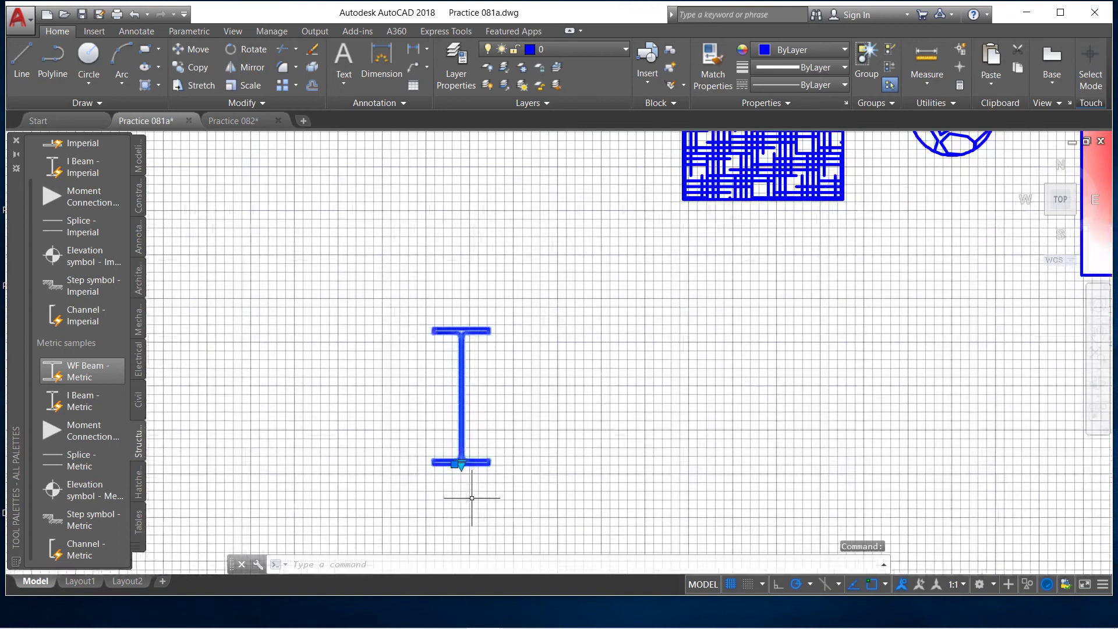
scroll(464, 494, "up", 2)
scroll(465, 495, "up", 2)
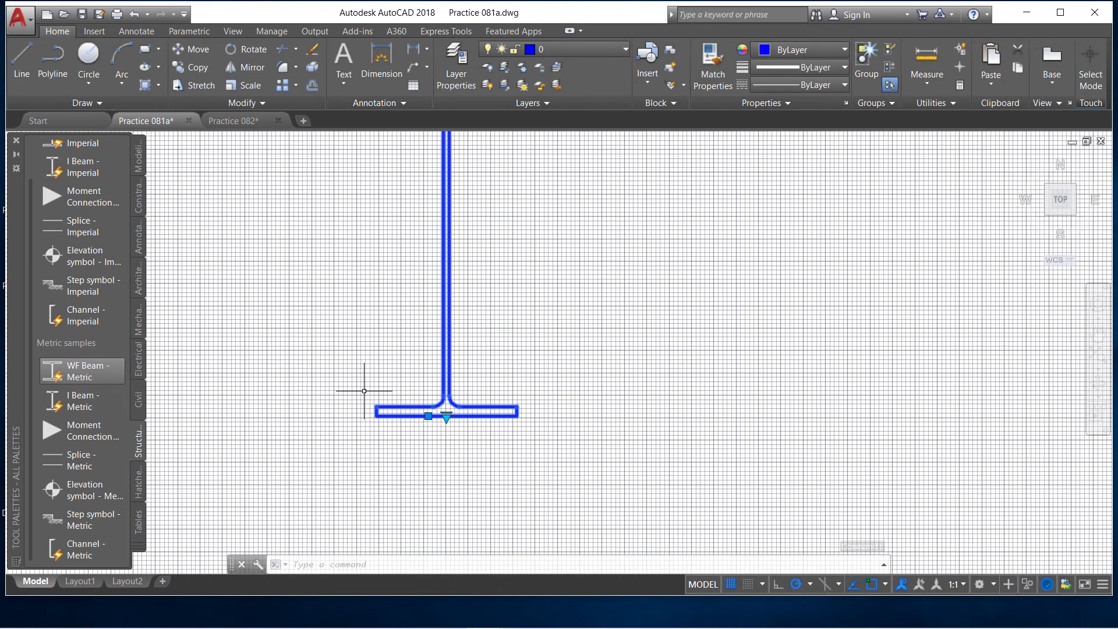
Place a metric I-beam beside the tall wide-flange beam.
left_click(85, 406)
scroll(355, 393, "down", 2)
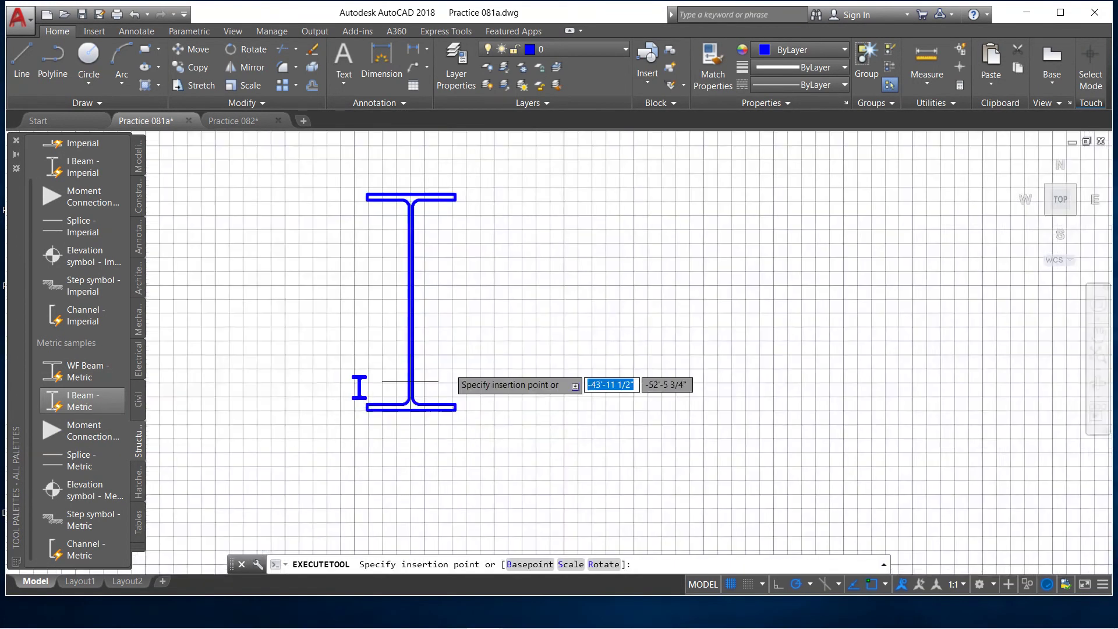
left_click(536, 291)
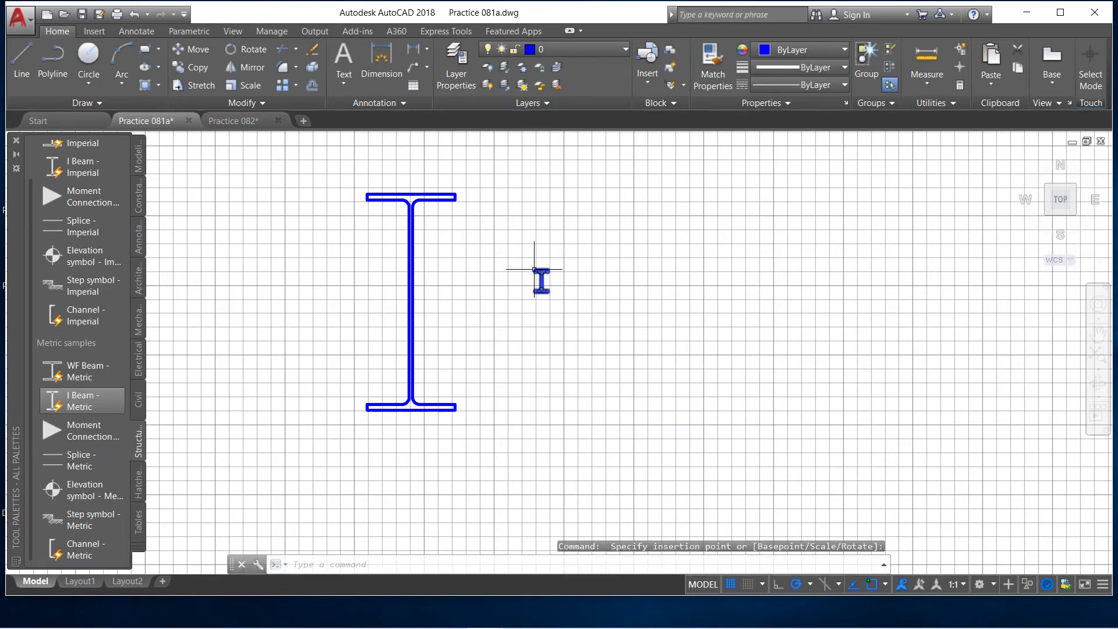
scroll(431, 259, "up", 2)
scroll(625, 274, "up", 7)
scroll(507, 291, "down", 3)
scroll(500, 367, "up", 5)
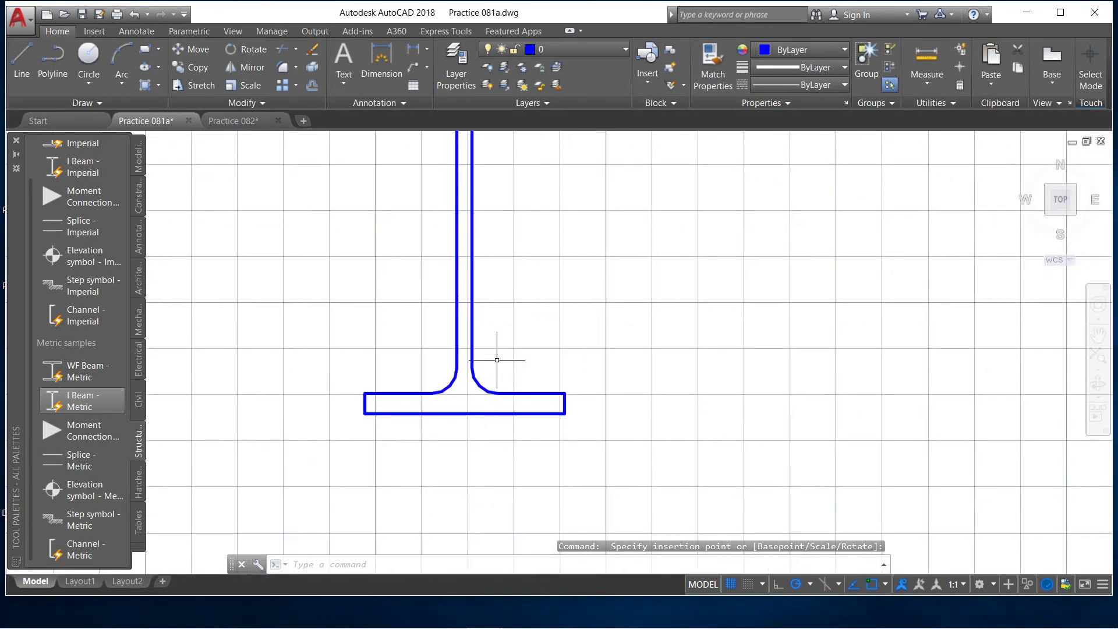
Set the new I-beam's section size to IPE A 240.
left_click(478, 414)
left_click(462, 413)
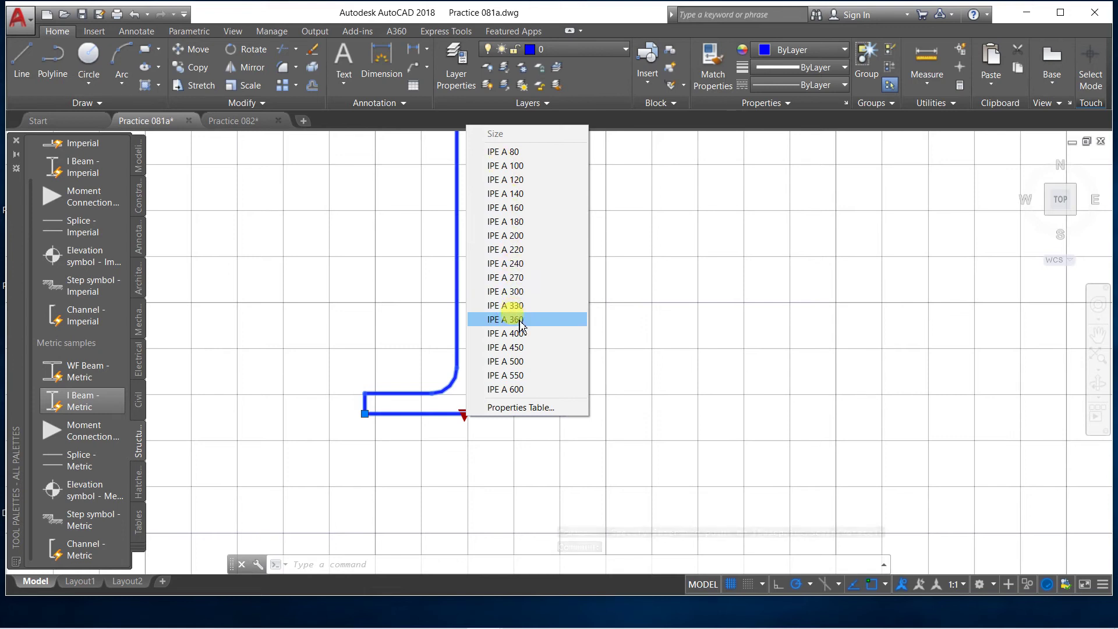
left_click(518, 263)
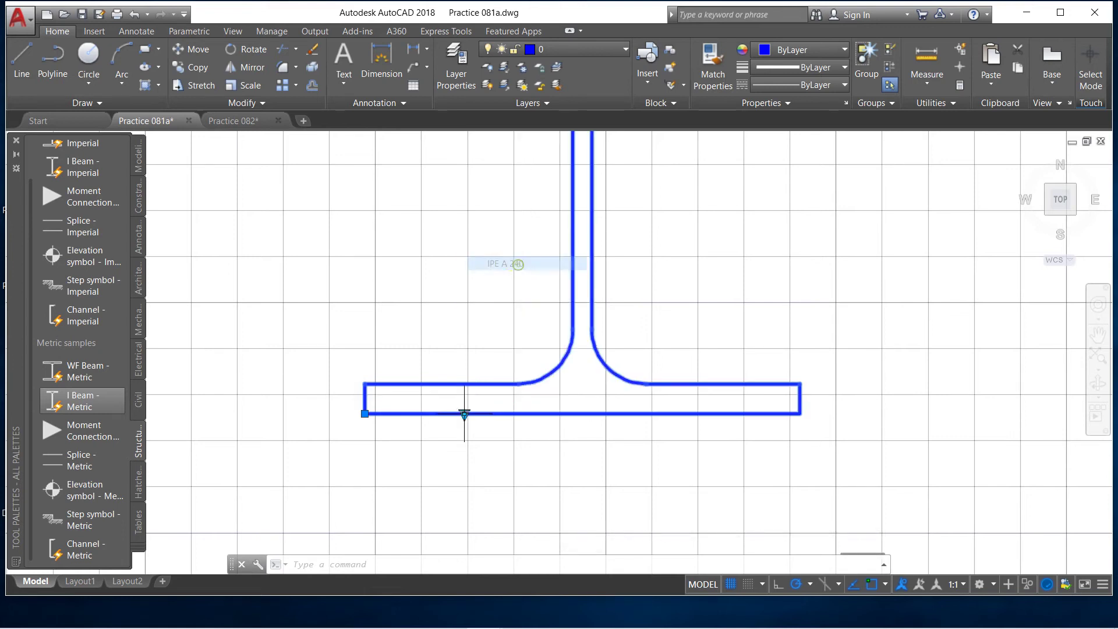
scroll(483, 362, "down", 1)
scroll(501, 373, "down", 3)
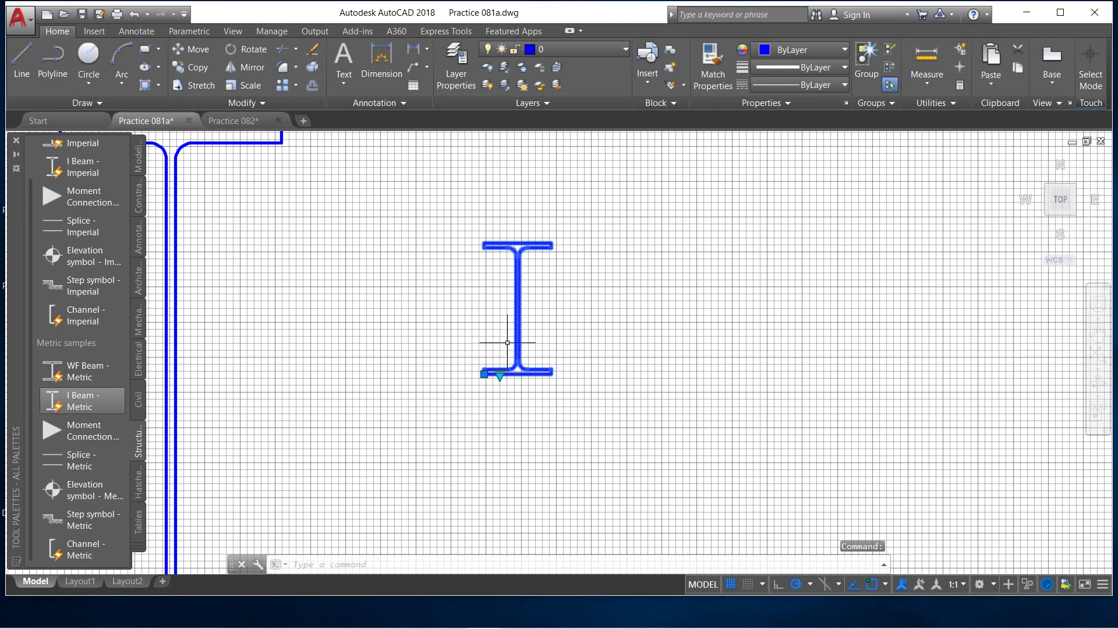
scroll(508, 342, "up", 2)
Change the I-beam size to IPE A 80, then enlarge it to IPE A 600.
left_click(493, 398)
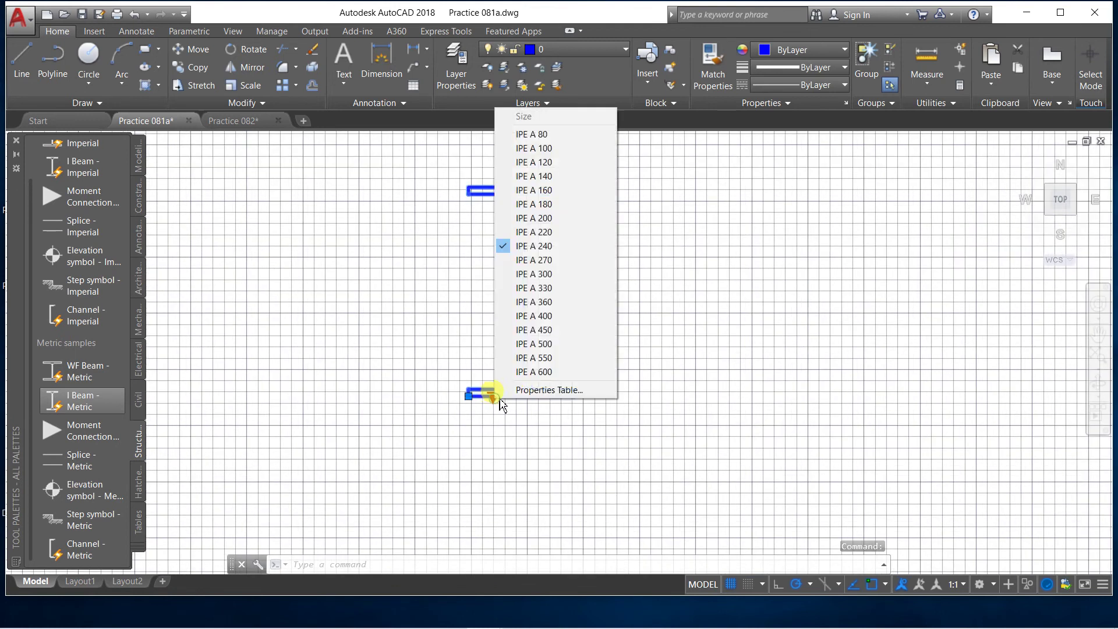
left_click(536, 135)
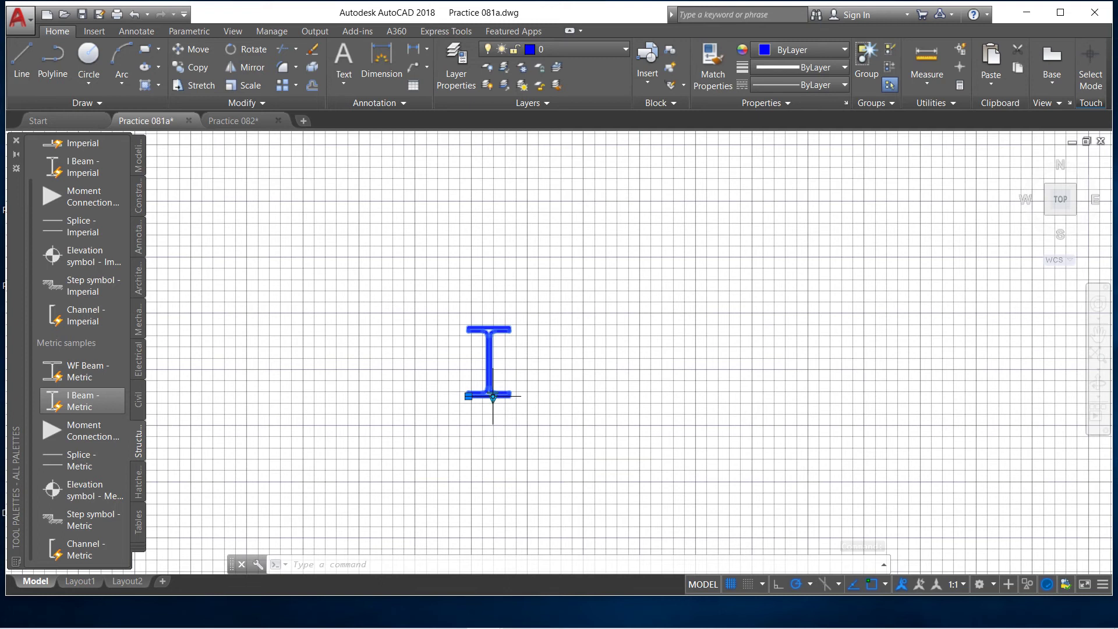
left_click(492, 397)
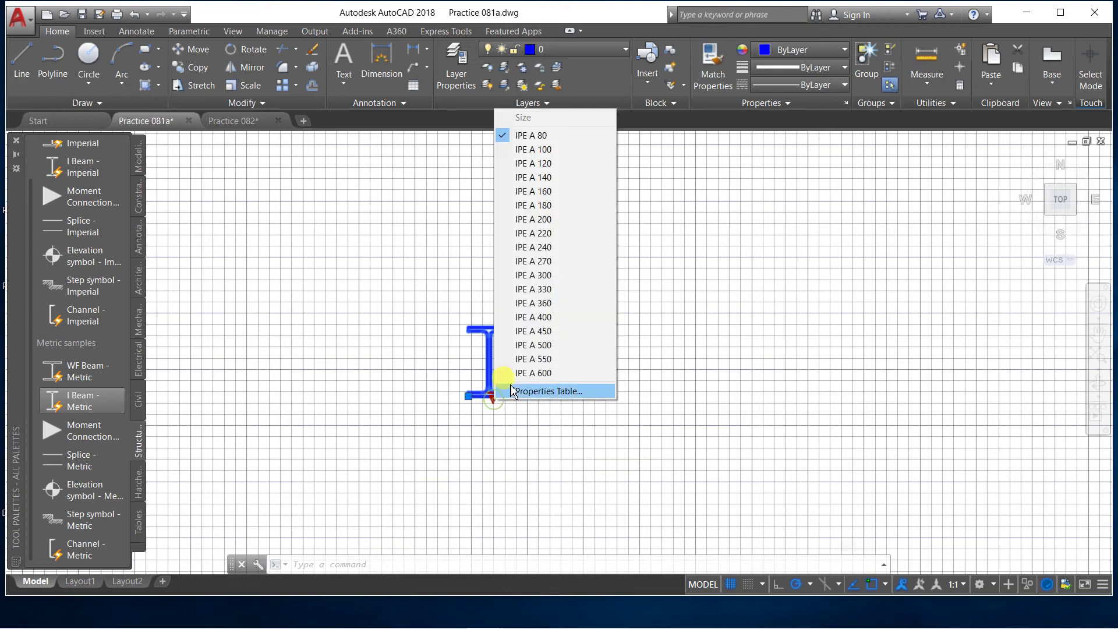
left_click(546, 374)
scroll(222, 547, "down", 4)
scroll(516, 288, "up", 5)
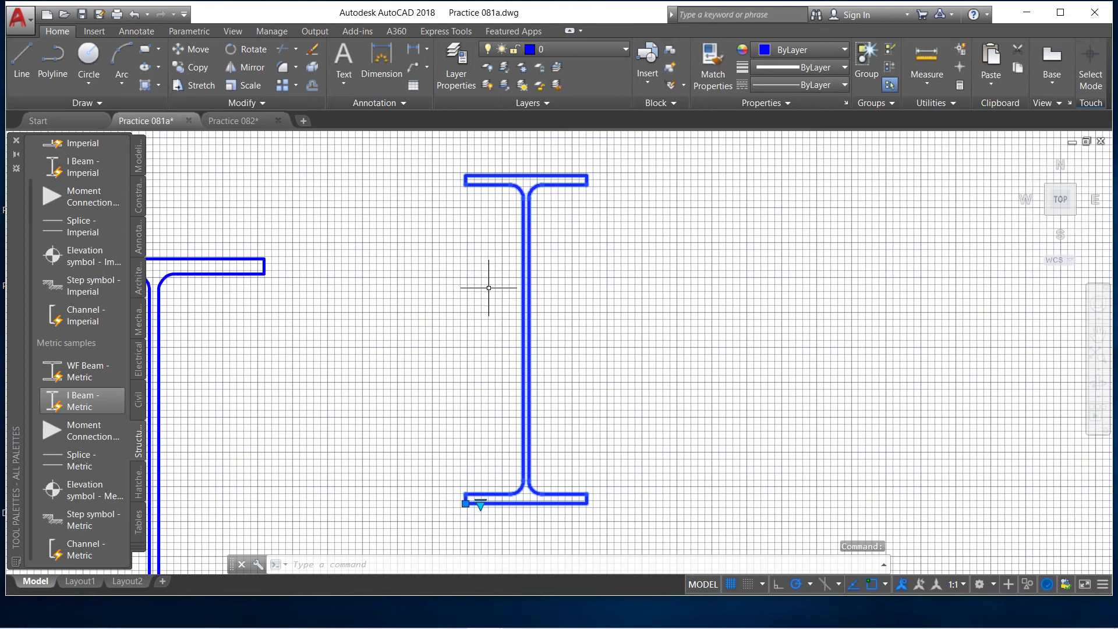
scroll(446, 301, "down", 1)
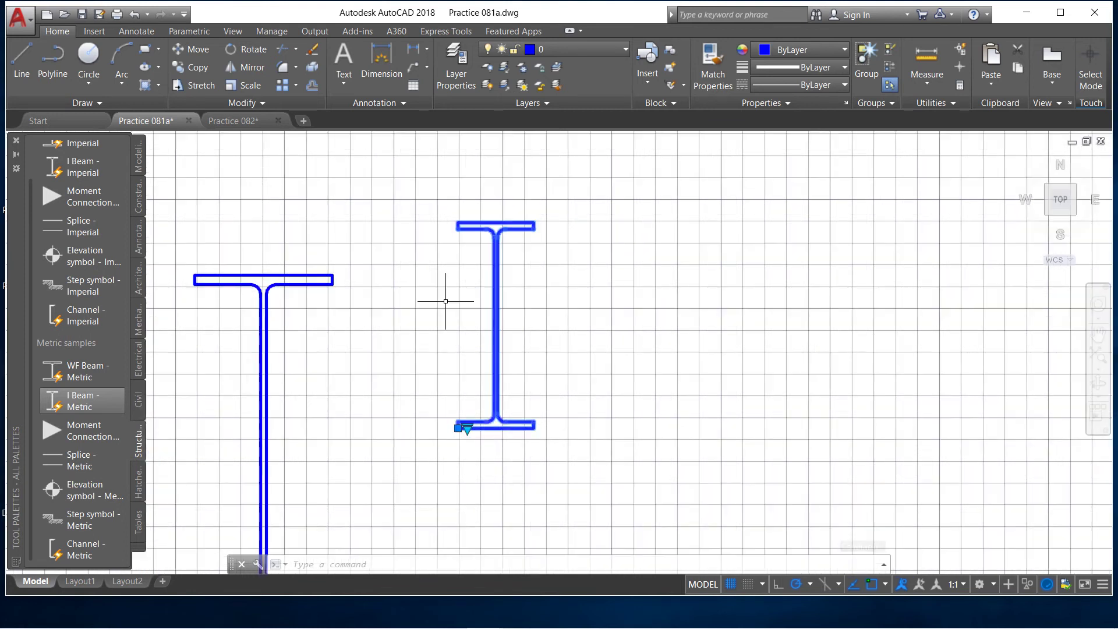
scroll(438, 419, "up", 2)
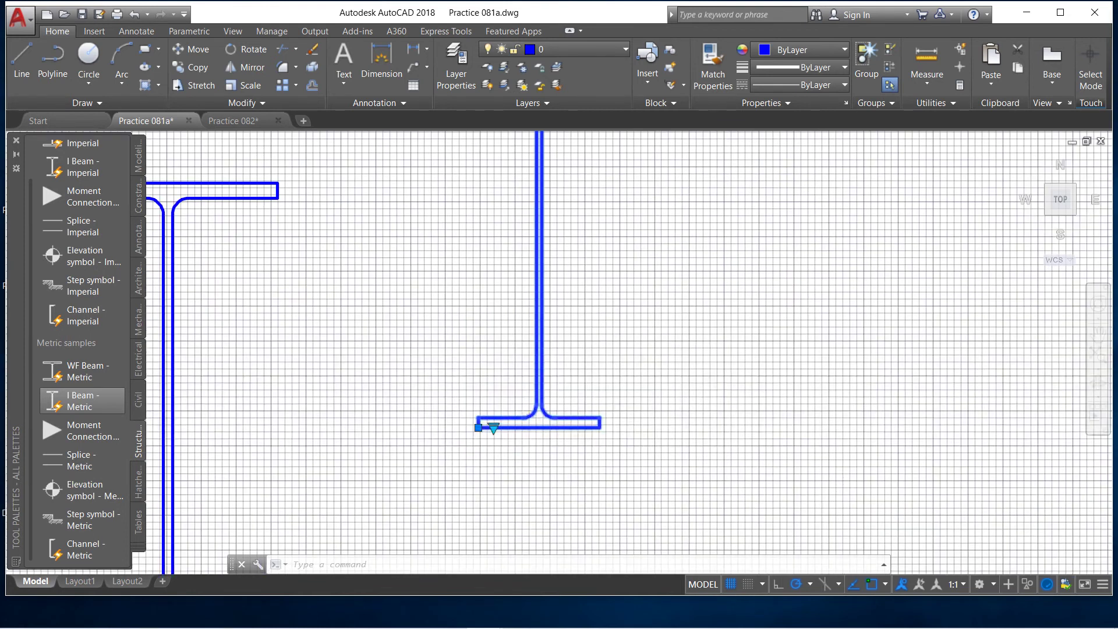
scroll(475, 425, "down", 2)
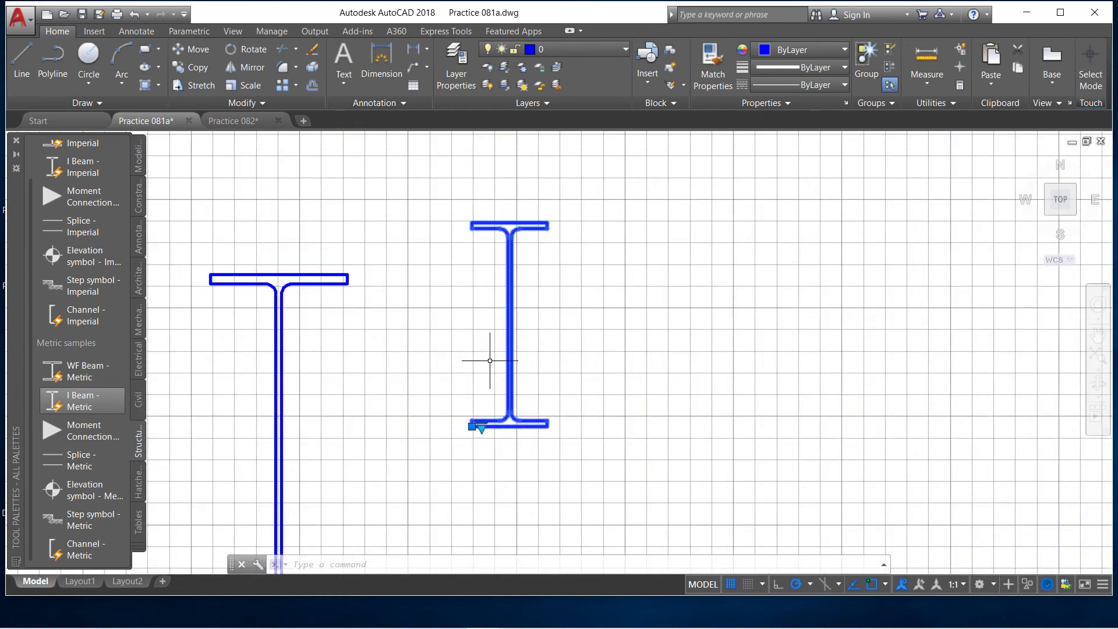
scroll(490, 361, "up", 2)
scroll(461, 357, "down", 2)
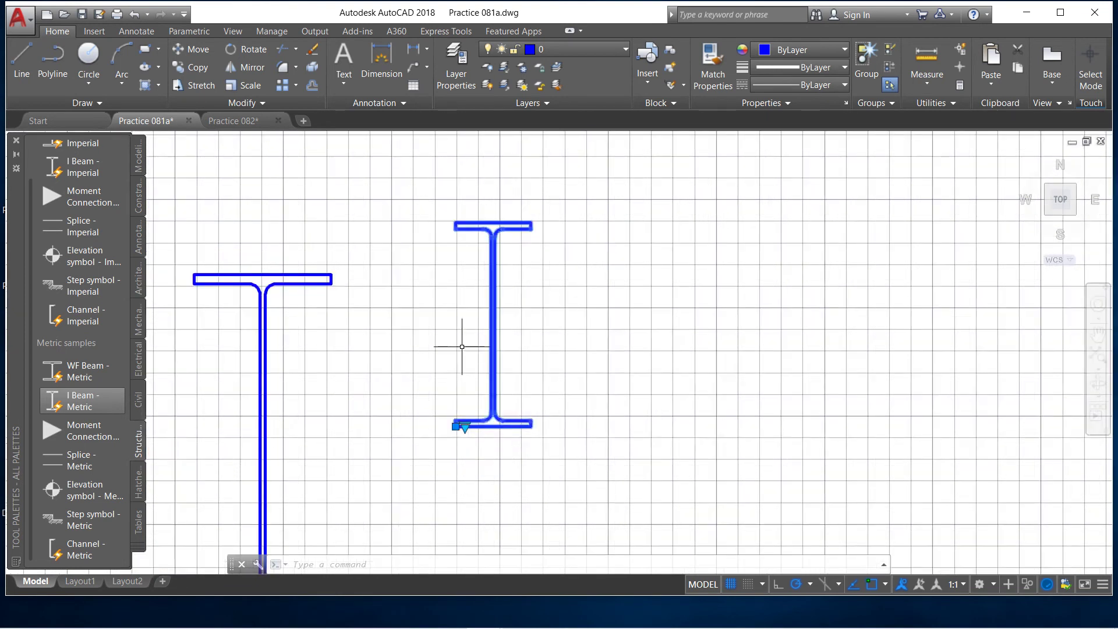
left_click(79, 433)
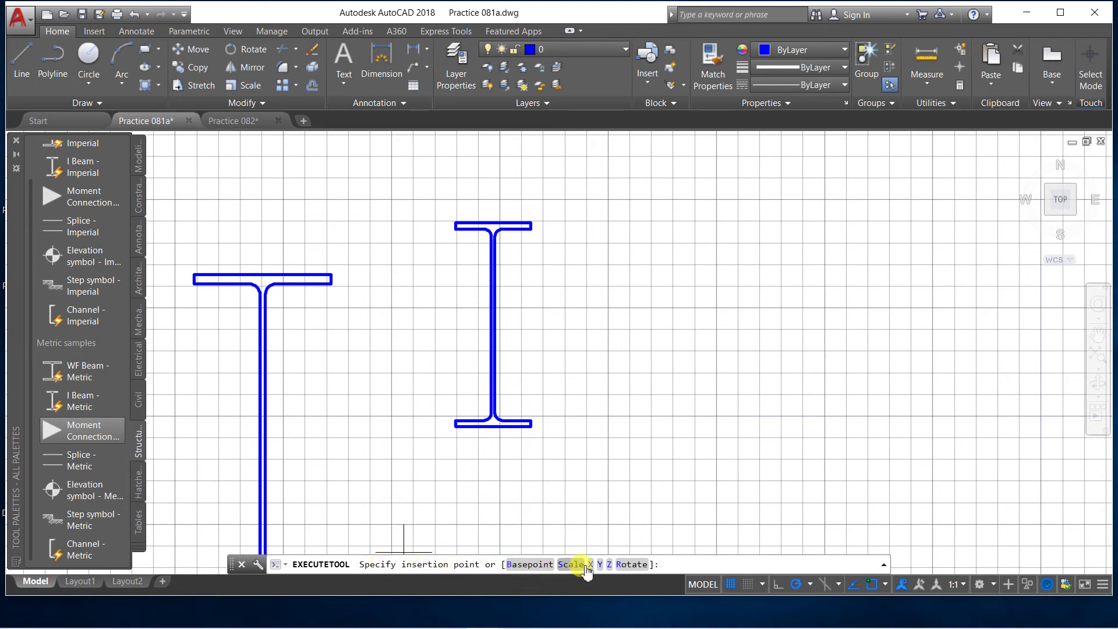
Cancel the pending moment connection insertion without placing it.
left_click(657, 293)
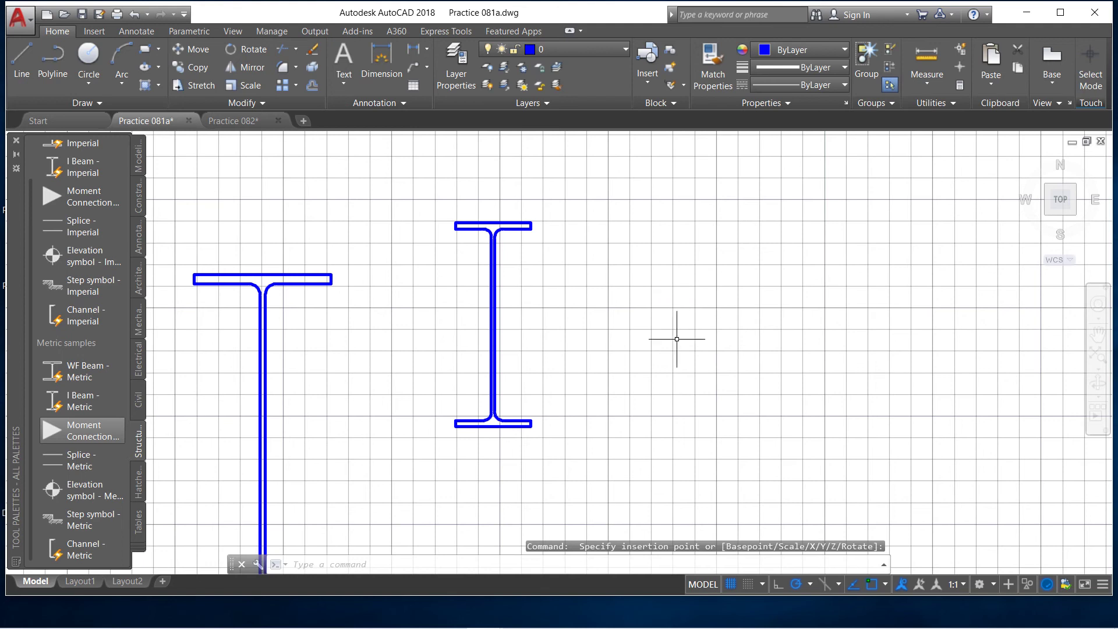
scroll(676, 339, "down", 4)
scroll(641, 343, "down", 3)
scroll(577, 350, "down", 1)
scroll(458, 356, "down", 4)
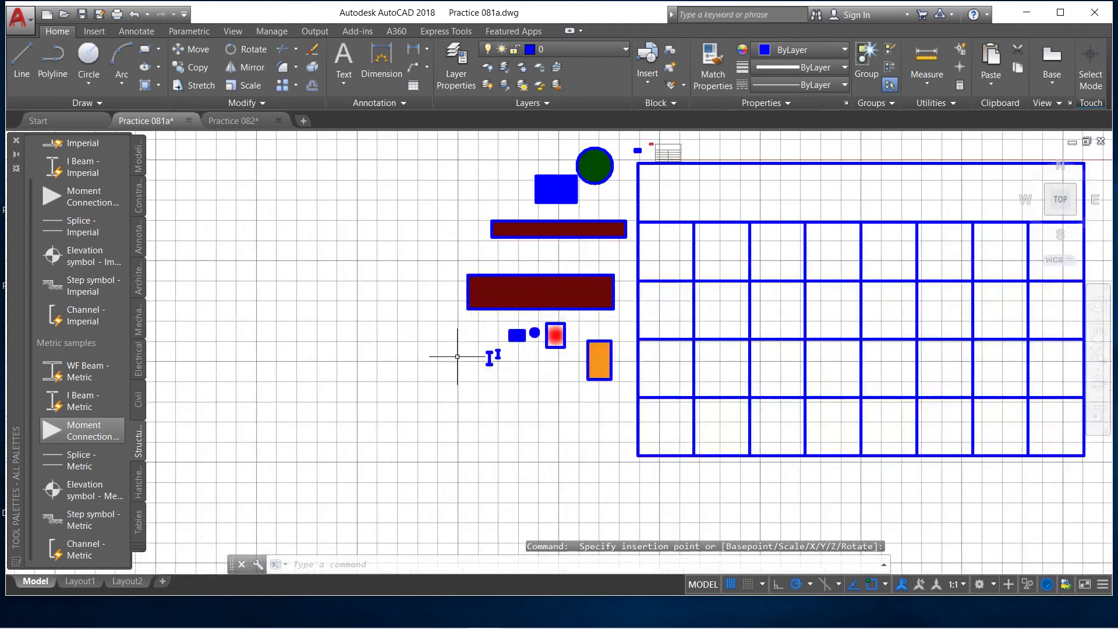
scroll(458, 356, "up", 3)
scroll(458, 356, "up", 2)
Place a metric splice symbol below and left of the two I-beams.
left_click(70, 462)
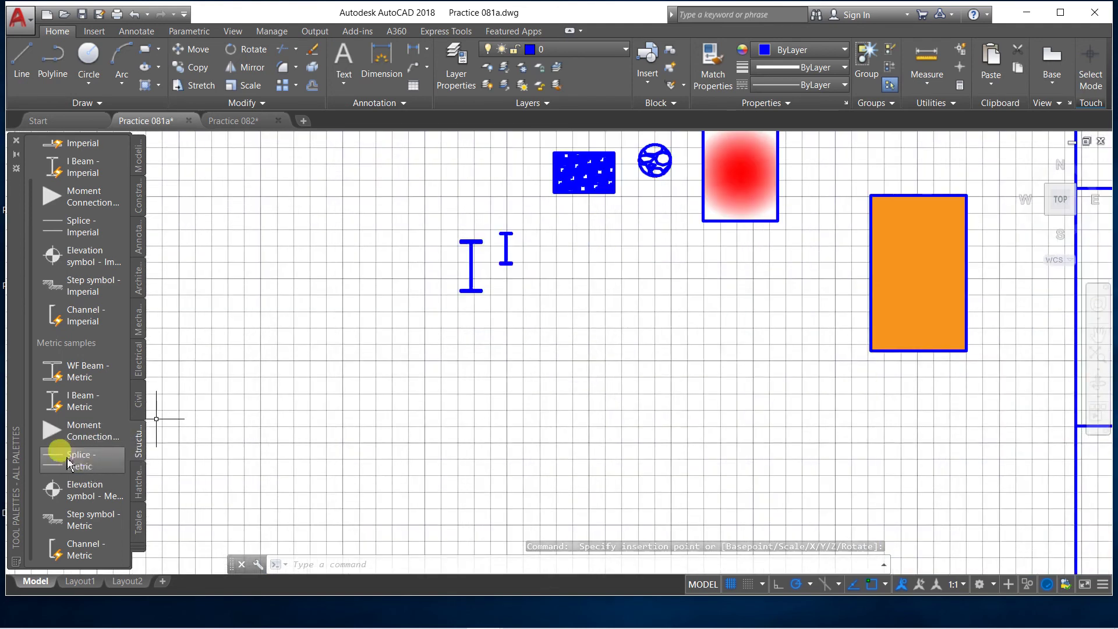
left_click(392, 385)
scroll(394, 396, "up", 2)
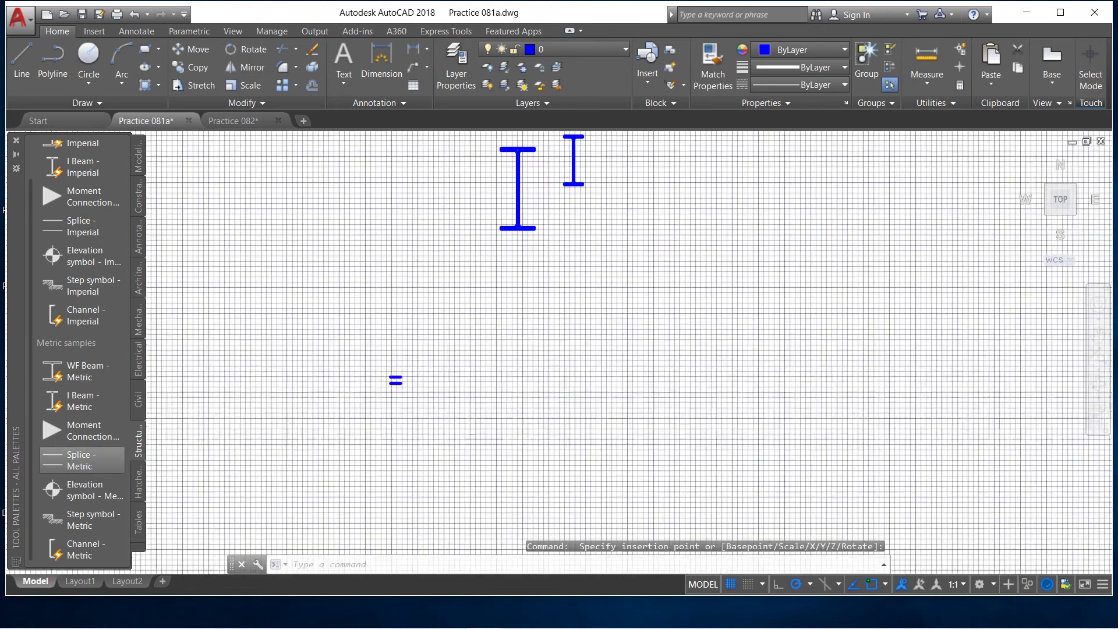
scroll(385, 388, "up", 2)
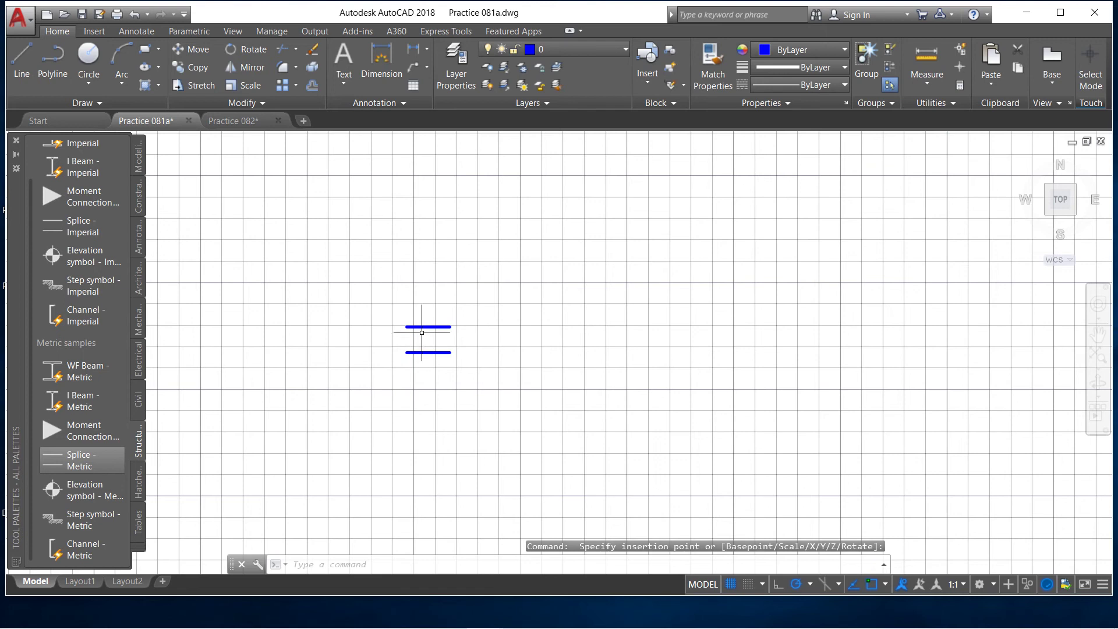
scroll(422, 333, "up", 3)
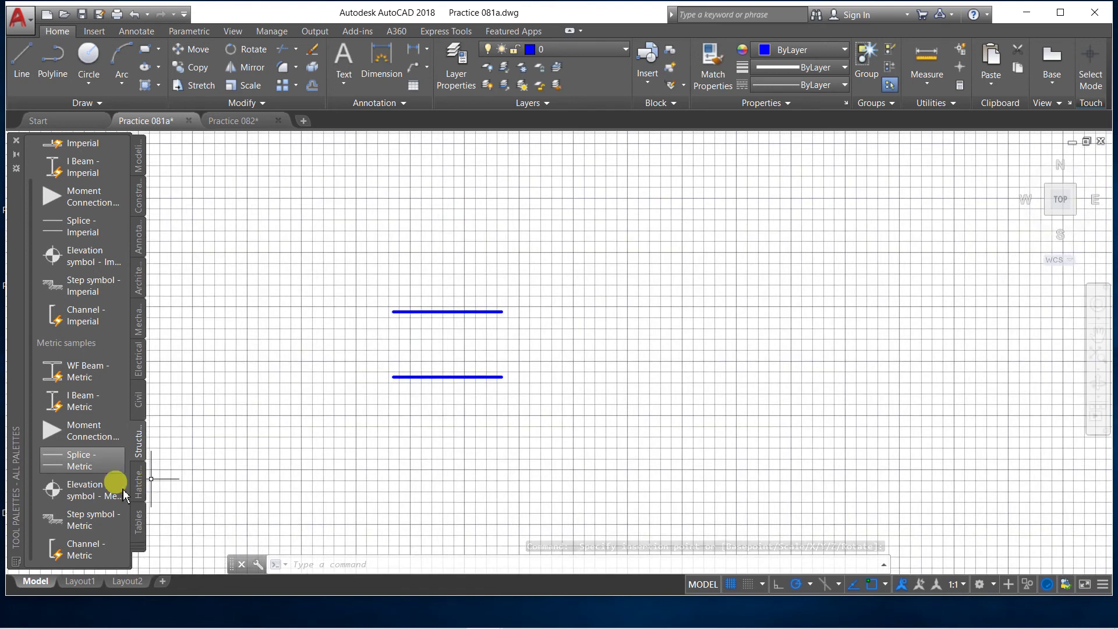
Insert a metric elevation symbol right of the splice, accepting its default label.
left_click(117, 485)
left_click(639, 351)
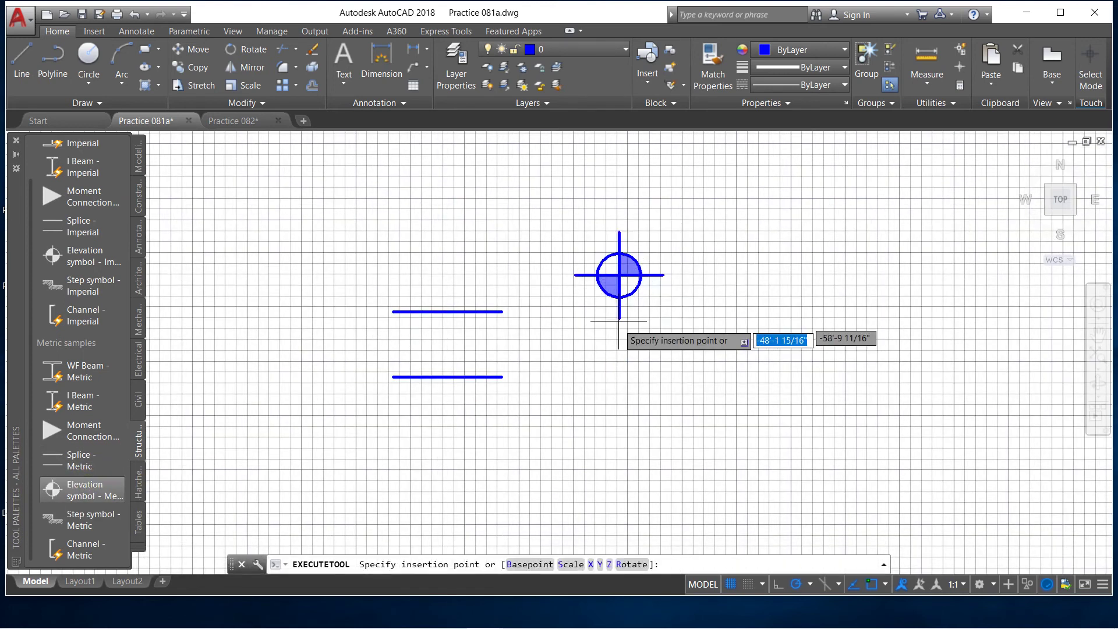
left_click(633, 347)
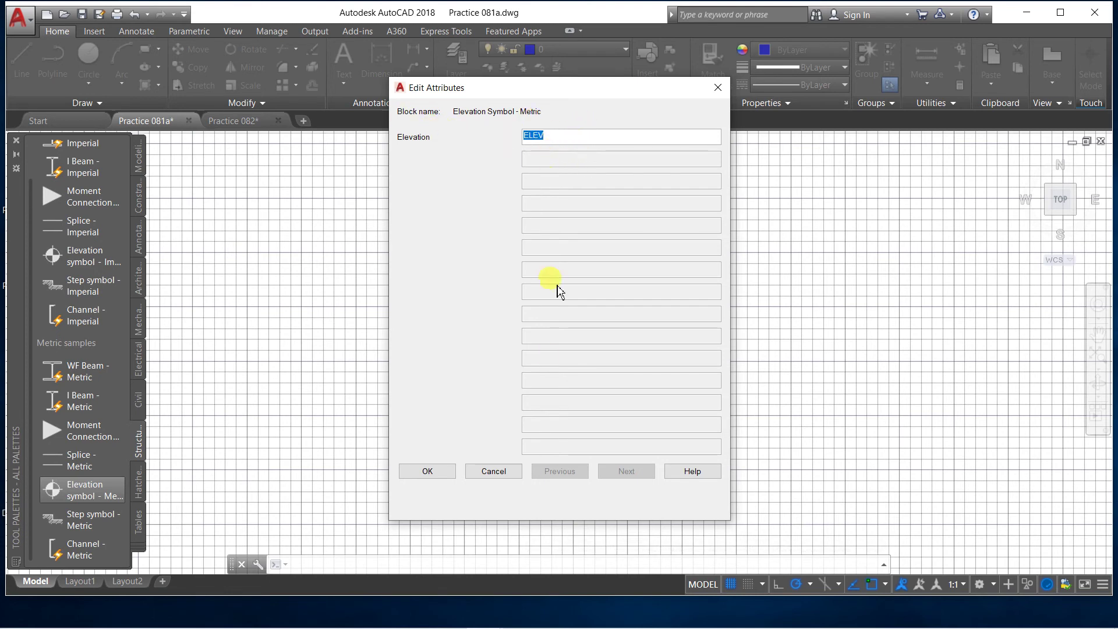
left_click(491, 473)
Nudge the elevation symbol slightly down and to the right.
left_click(641, 299)
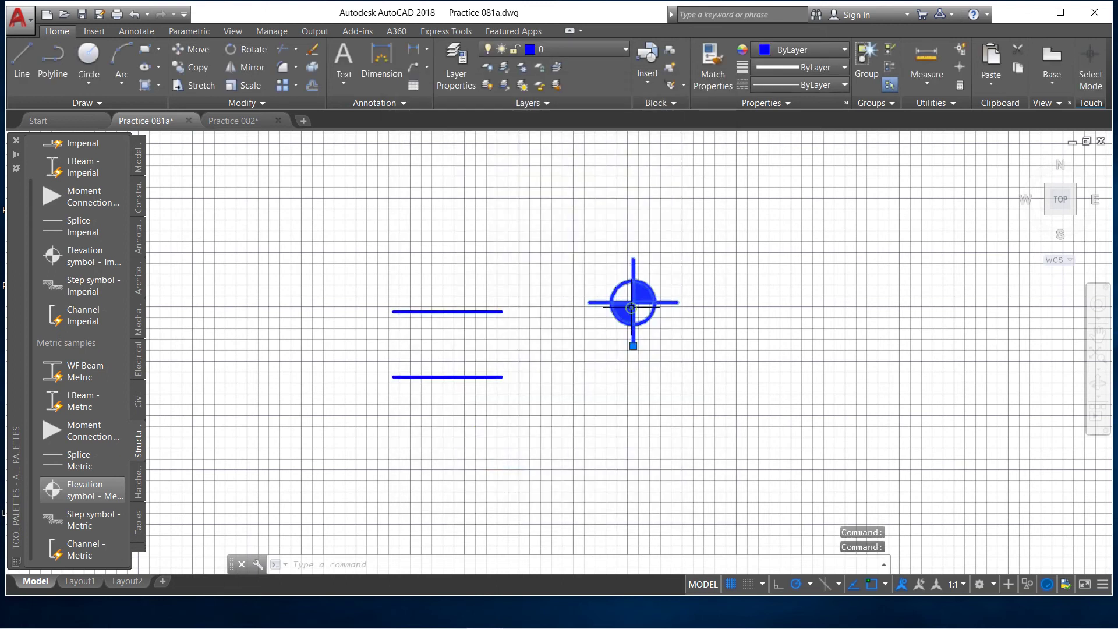
left_click(633, 346)
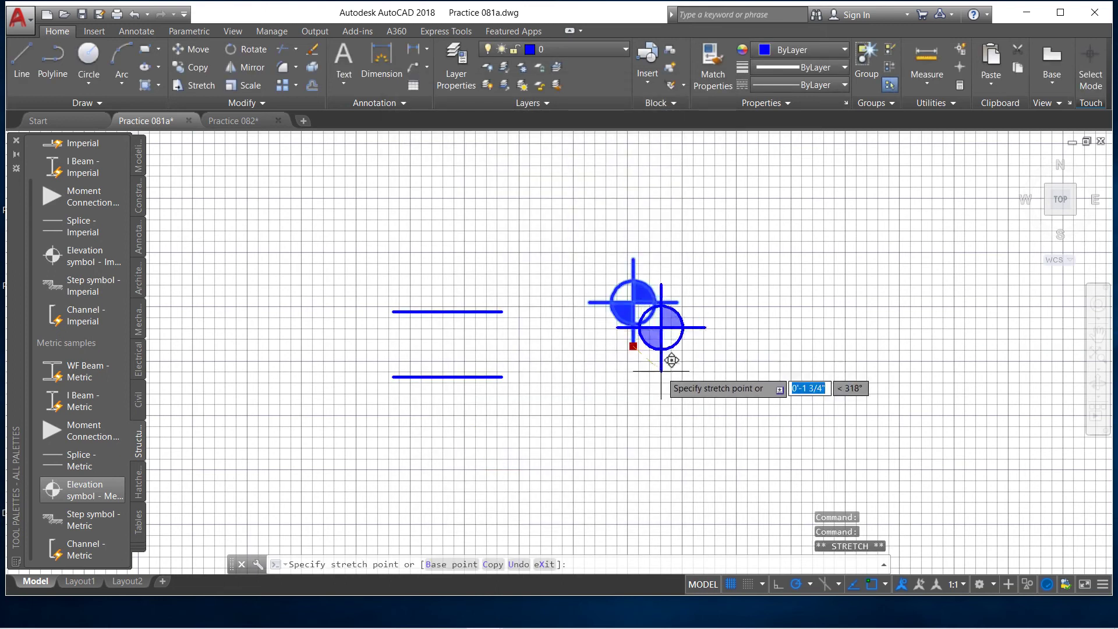
left_click(661, 371)
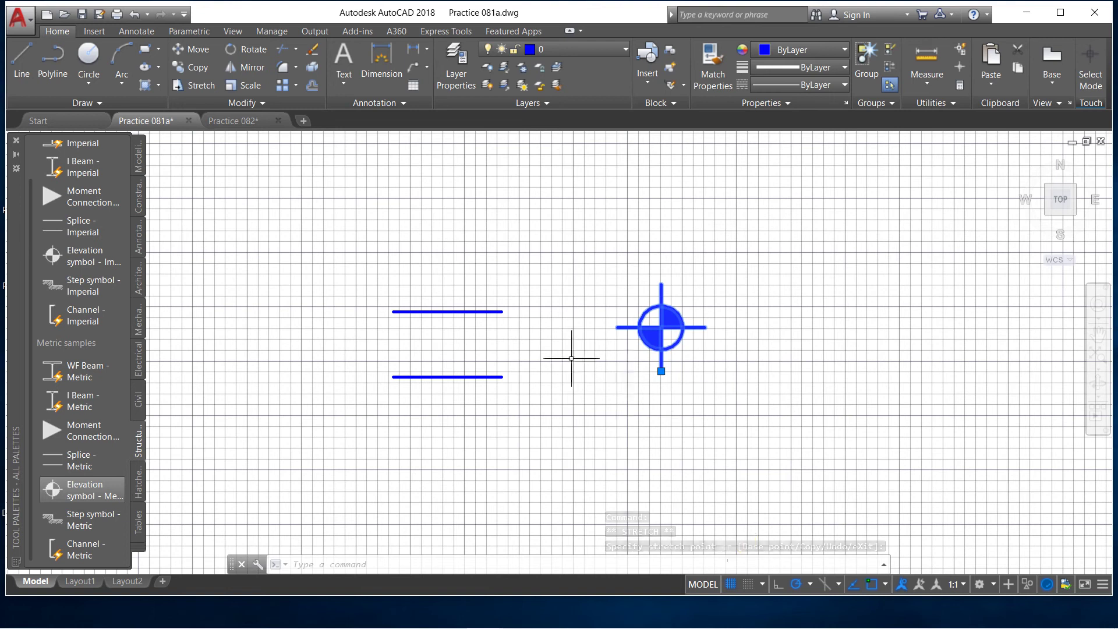
Insert a metric step symbol above the elevation symbol with step amount 2.
left_click(84, 520)
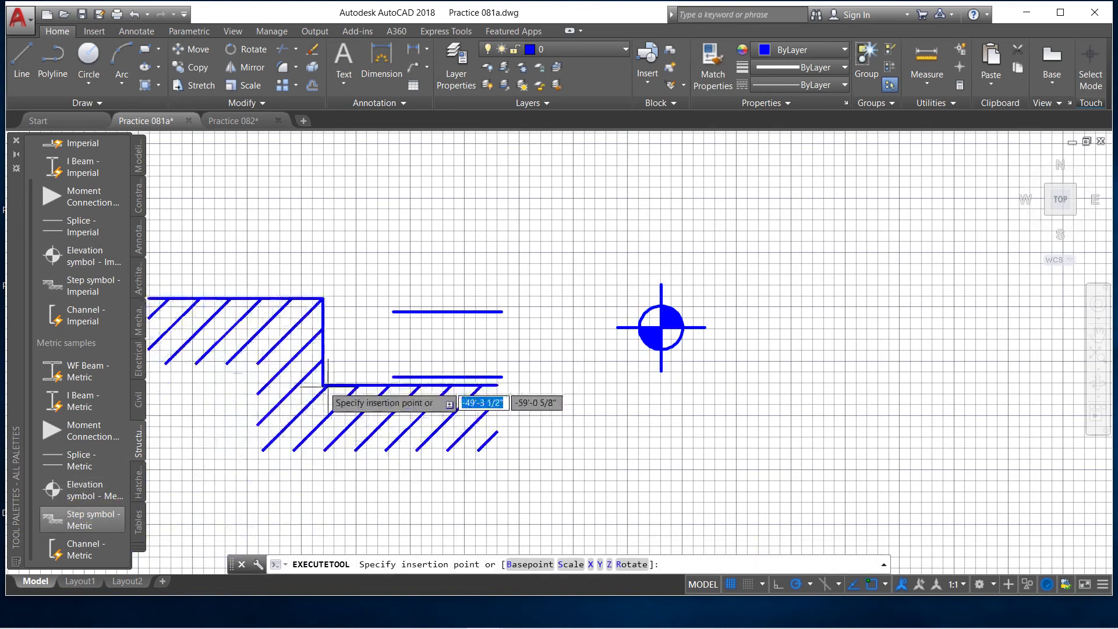
scroll(378, 384, "down", 4)
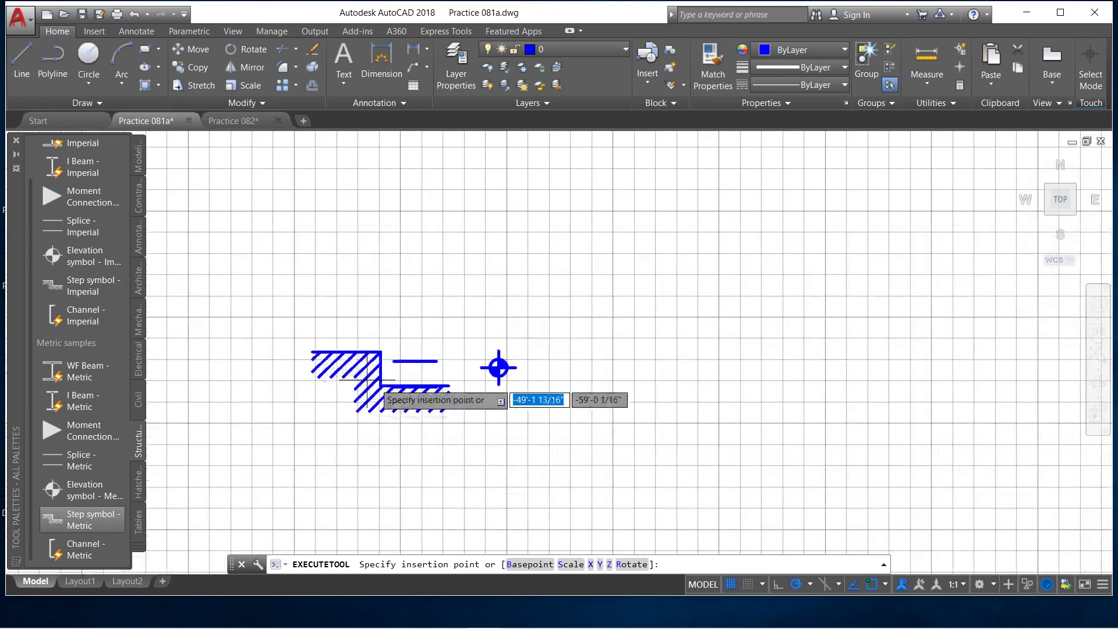
left_click(484, 267)
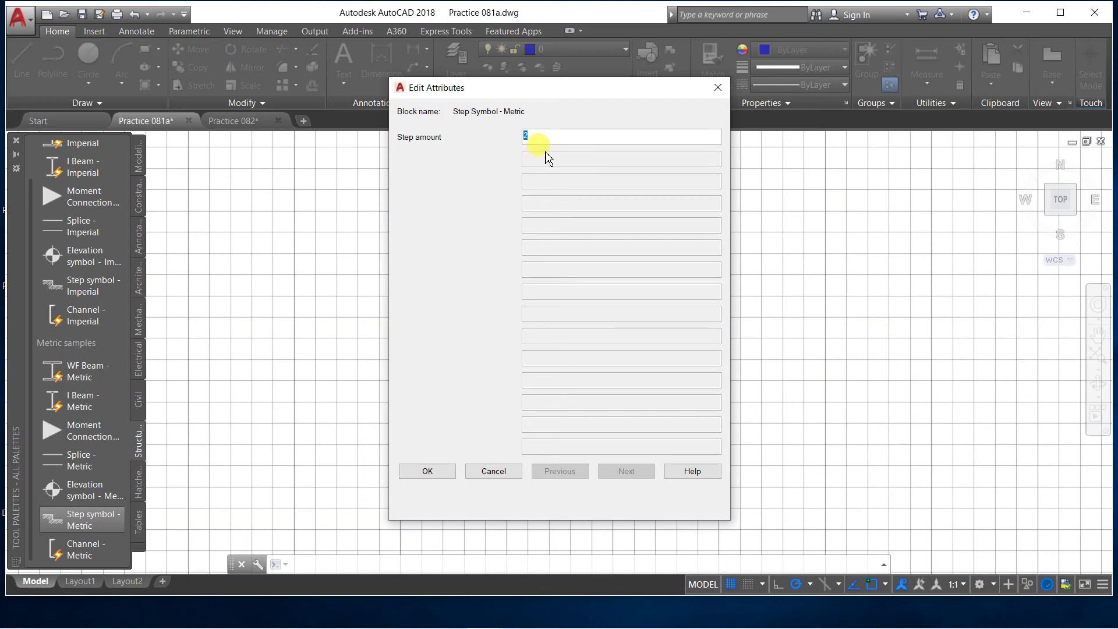
left_click(439, 473)
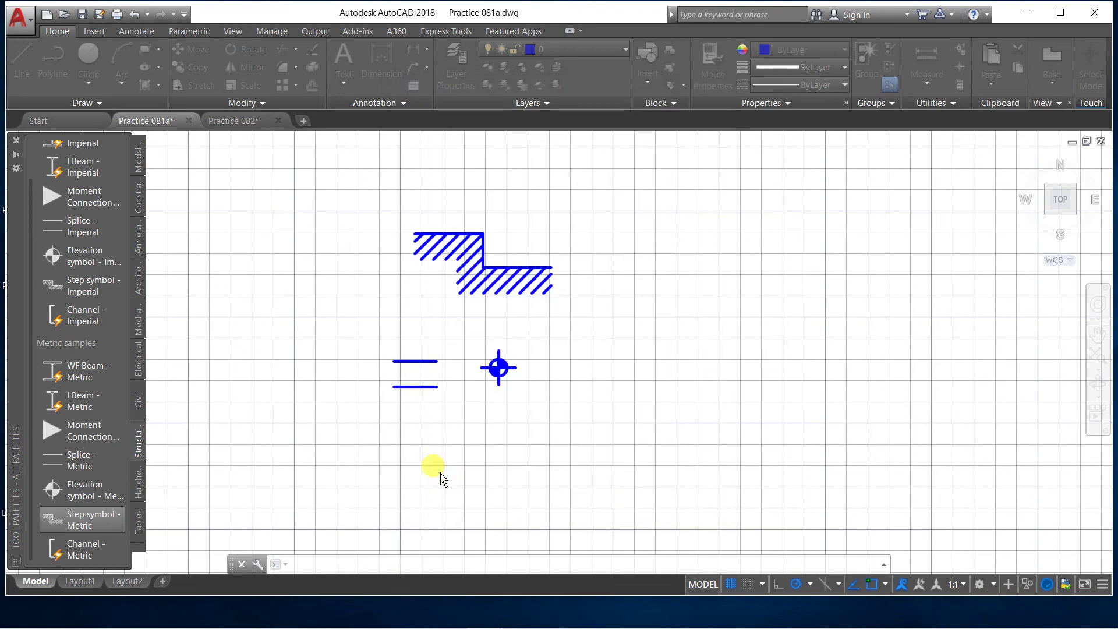
Shift the step symbol down-left and review its attributes without changes.
left_click(494, 267)
left_click(499, 251)
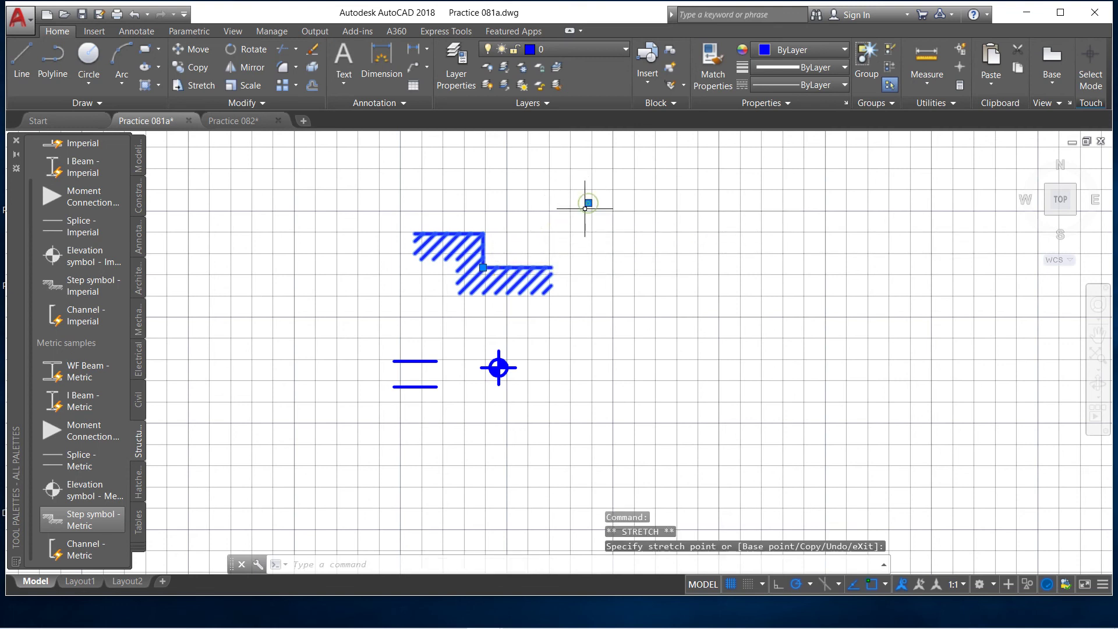
left_click(449, 284)
double_click(466, 292)
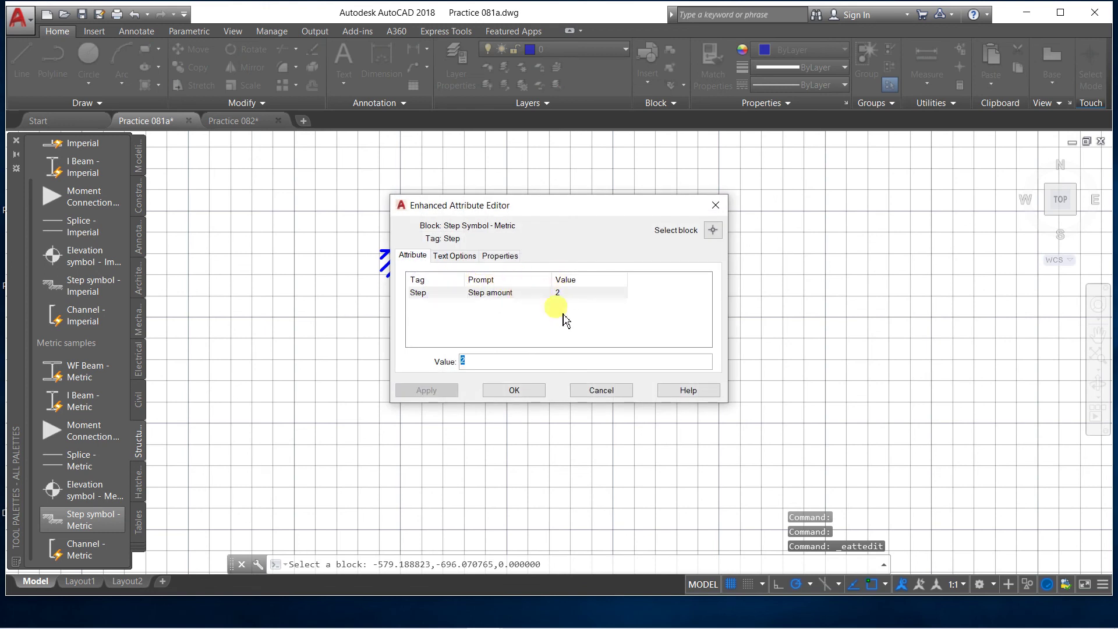
left_click(594, 396)
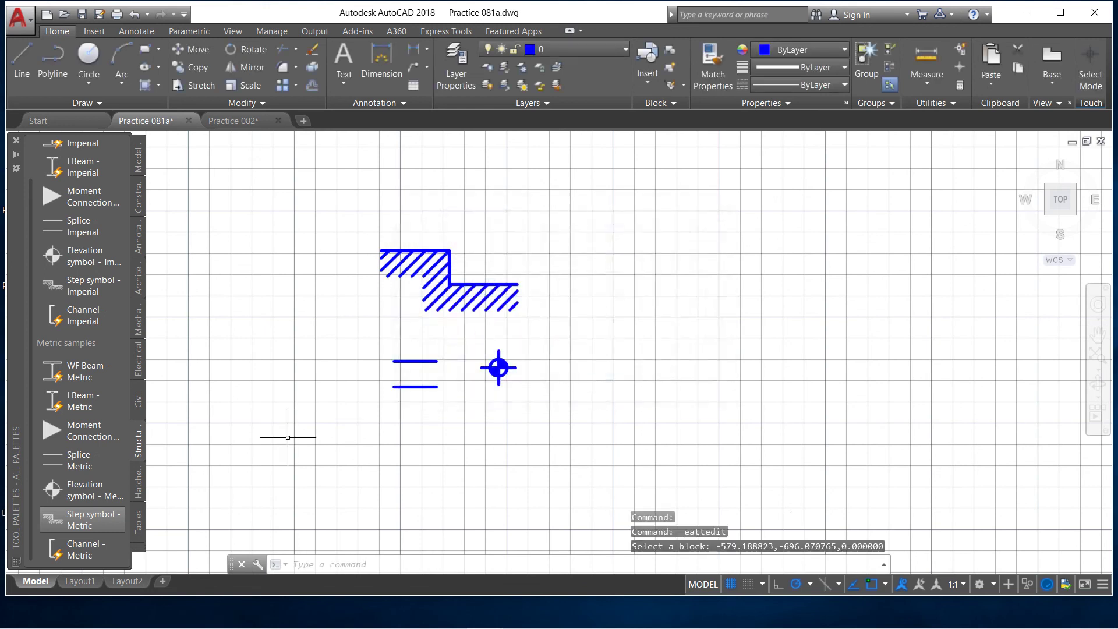
Place a metric channel symbol from the Structural palette in the drawing.
left_click(87, 549)
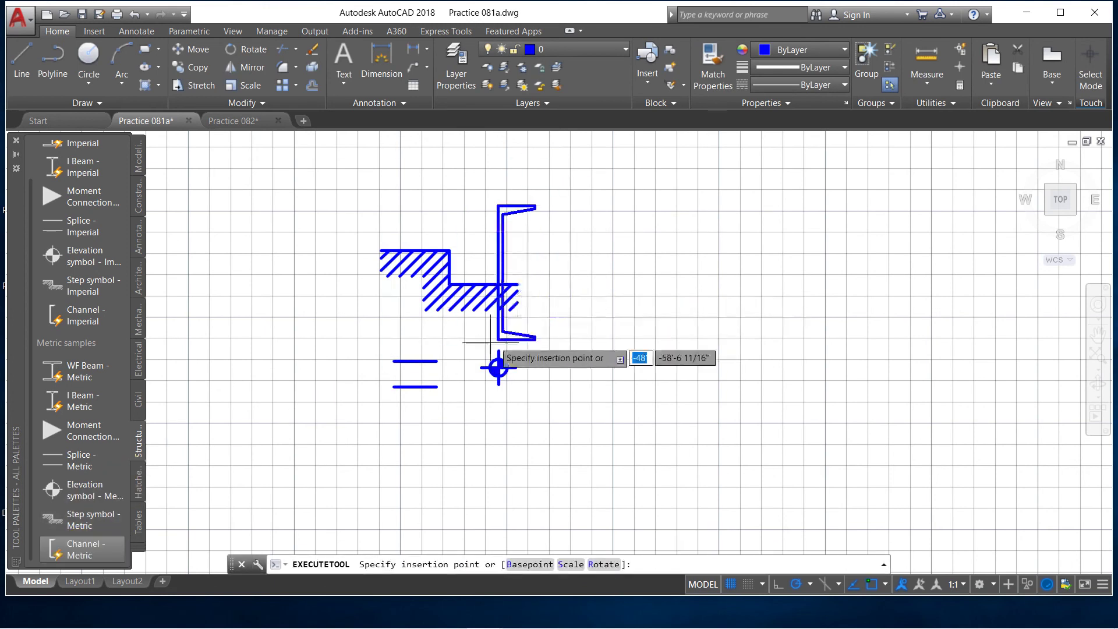
scroll(489, 361, "down", 2)
scroll(483, 338, "down", 2)
scroll(518, 273, "up", 1)
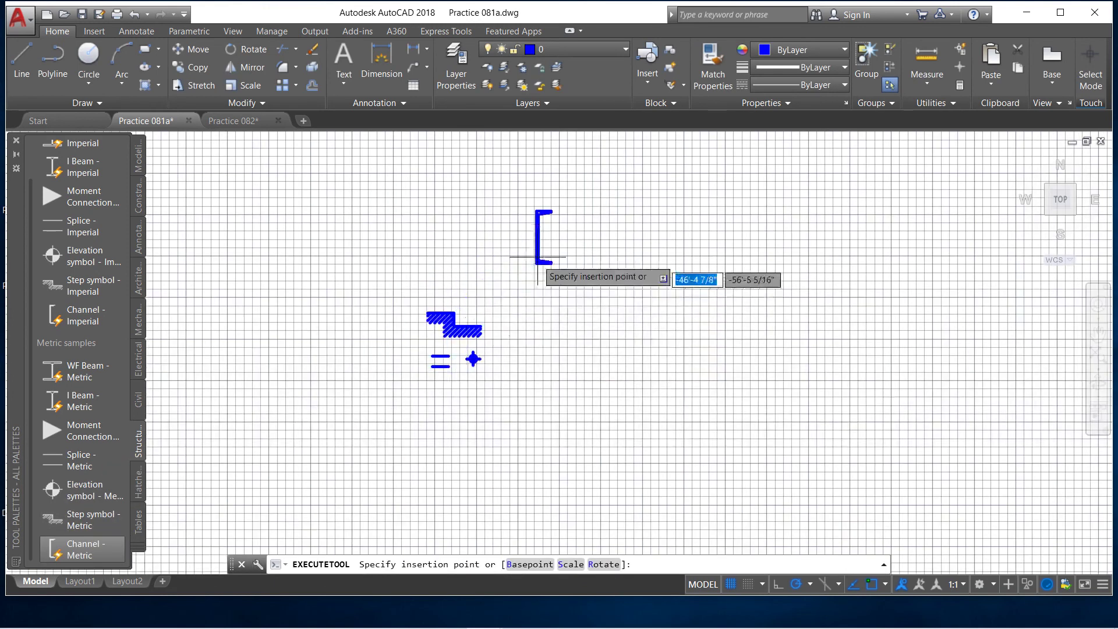
left_click(527, 240)
key("Return")
scroll(528, 195, "up", 3)
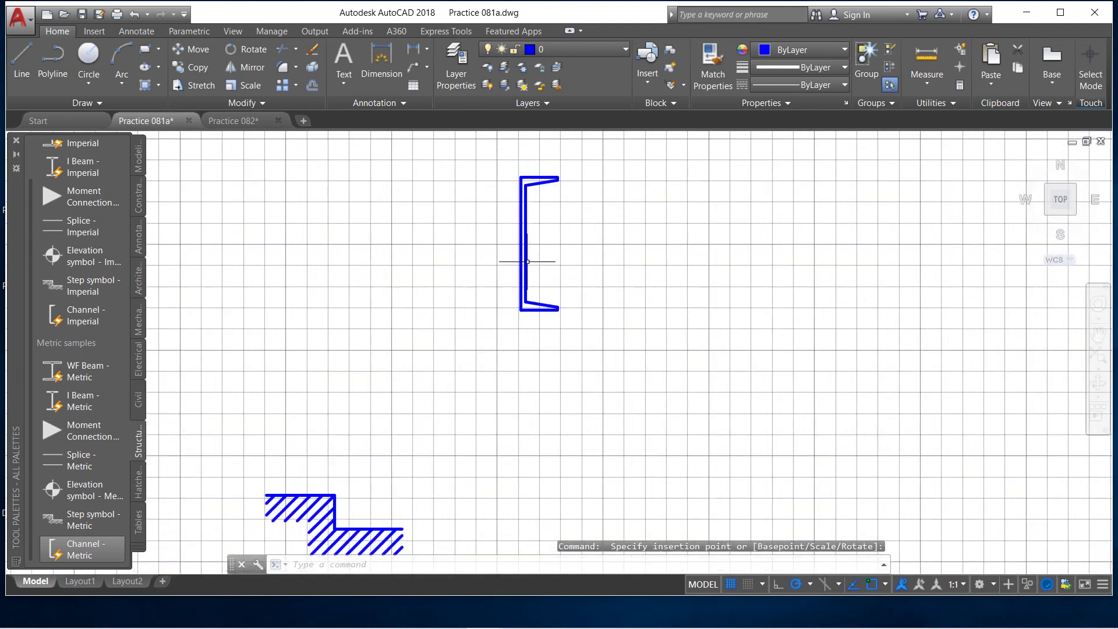
left_click(527, 312)
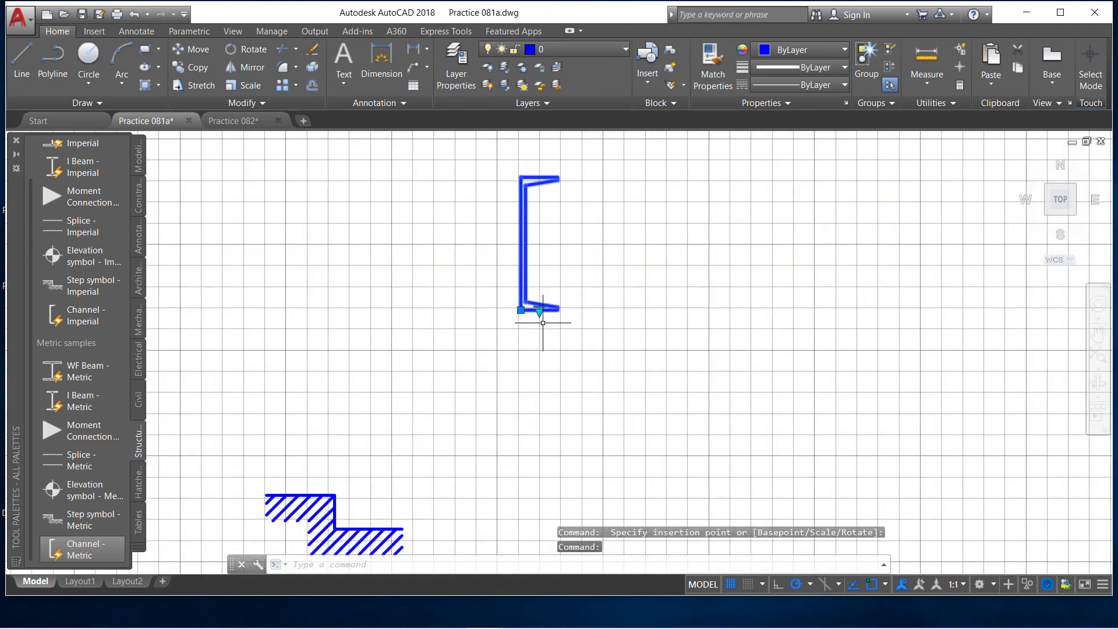
Resize the channel to C 30x15, then to C 400x110.
left_click(540, 312)
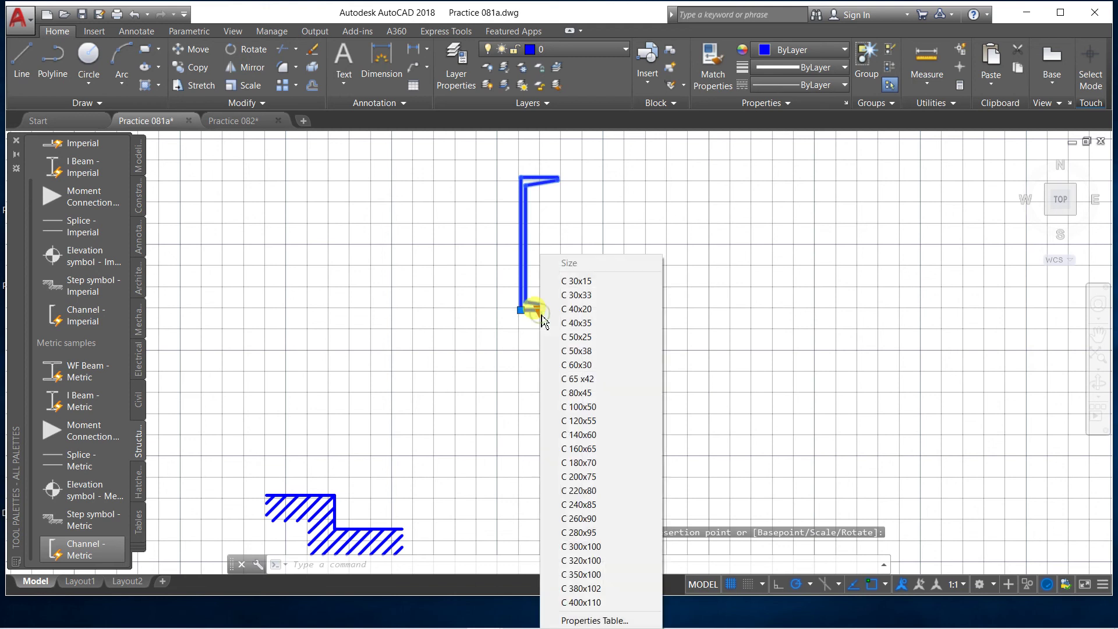
left_click(583, 281)
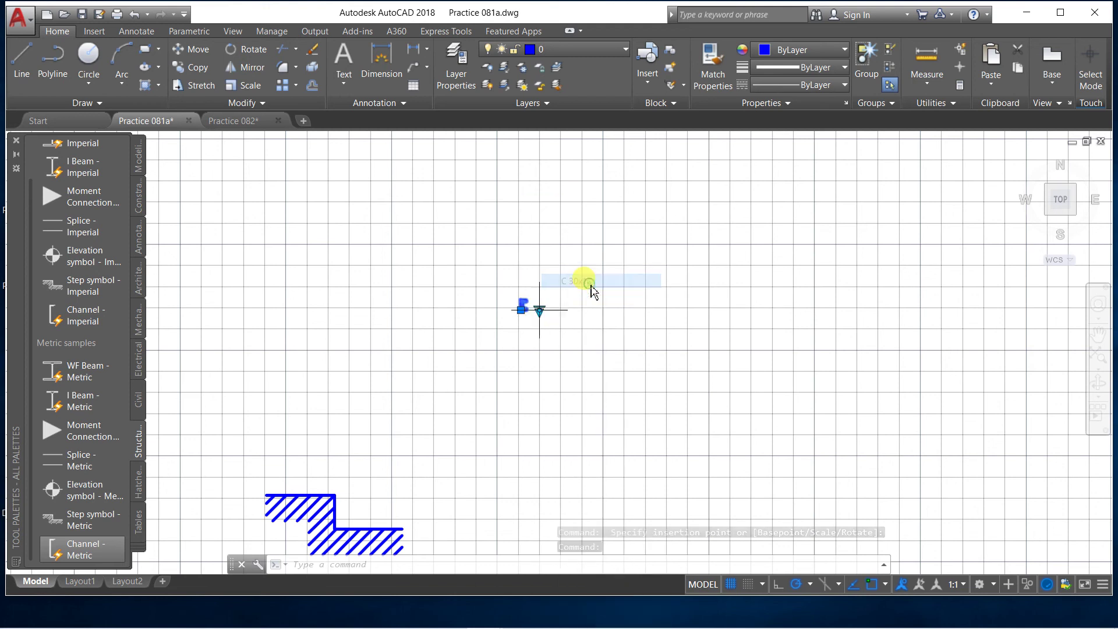
left_click(539, 312)
left_click(579, 604)
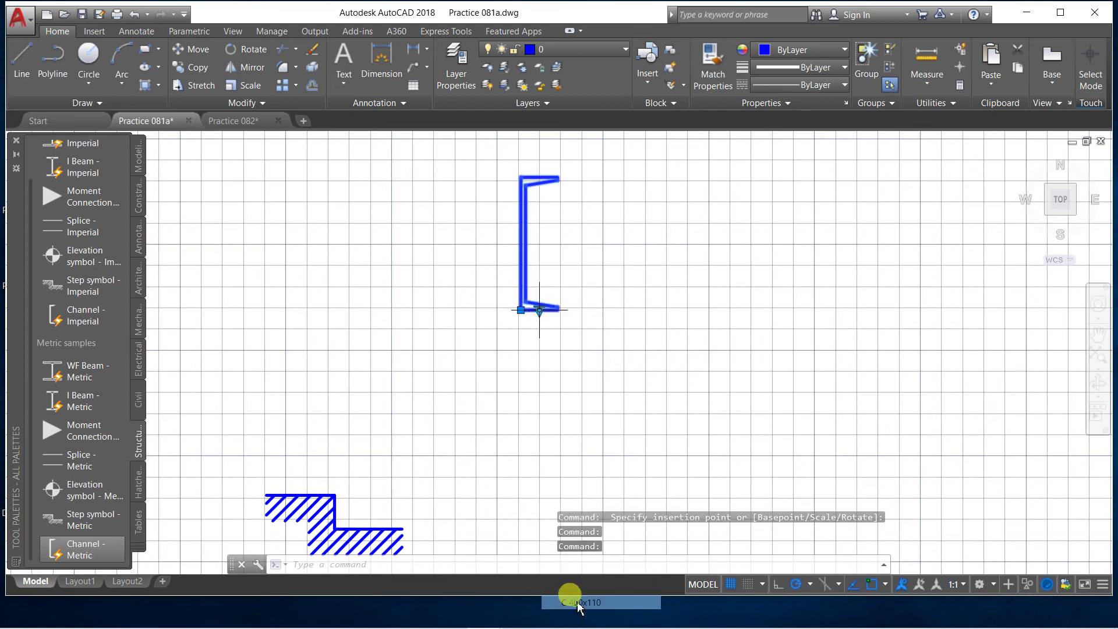
scroll(546, 308, "down", 3)
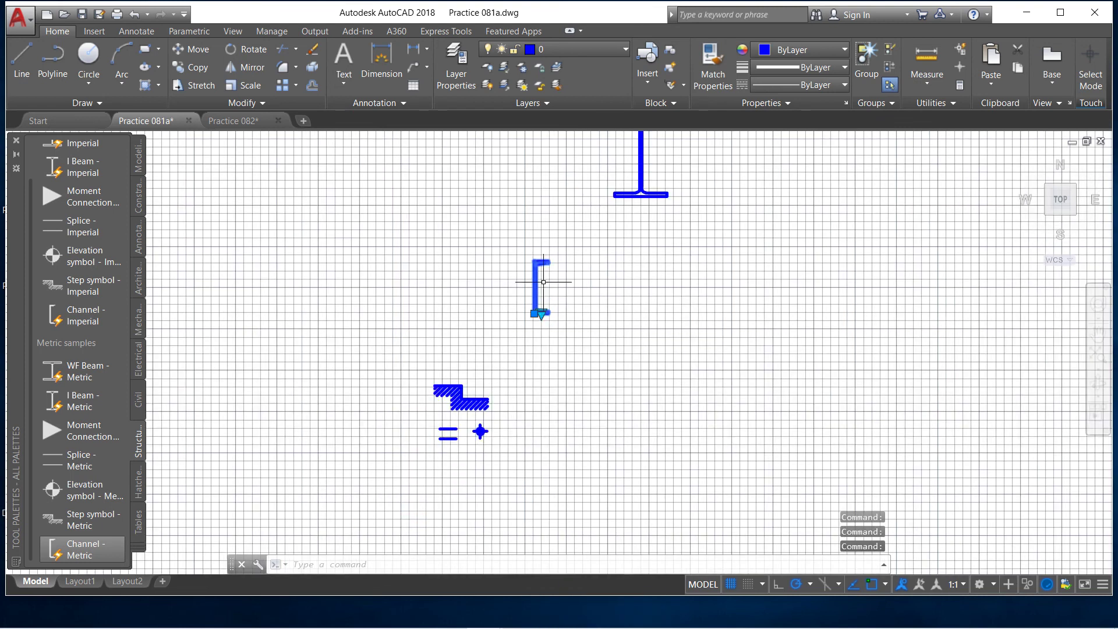
scroll(546, 272, "up", 3)
scroll(505, 288, "up", 2)
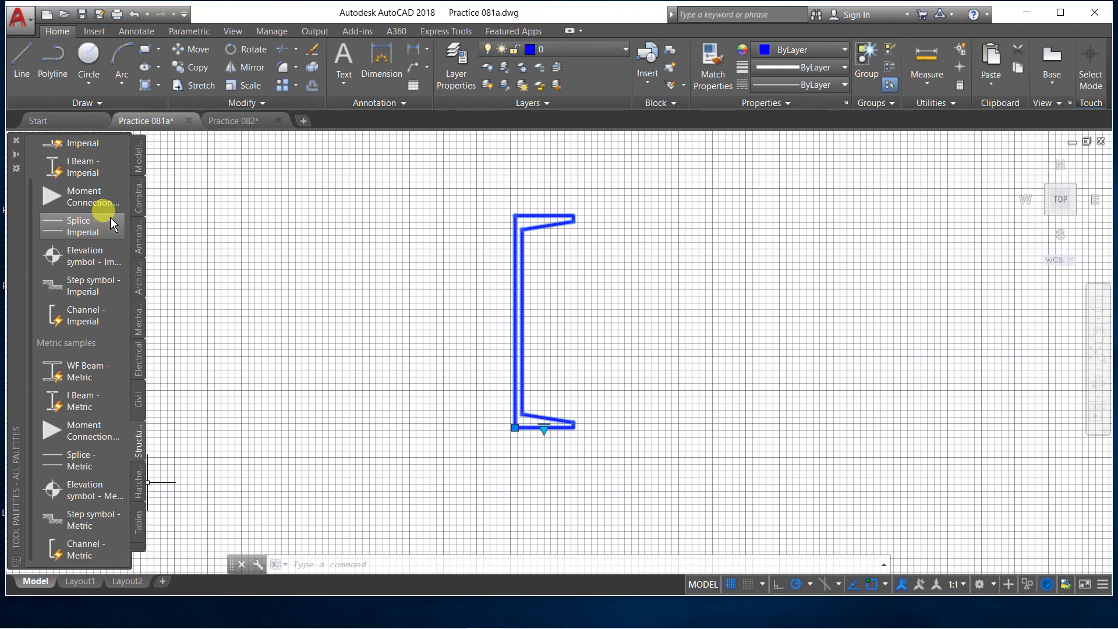
Zoom out to survey the whole drawing.
left_click_drag(114, 248, 122, 256)
scroll(344, 304, "down", 3)
scroll(378, 262, "down", 3)
scroll(410, 217, "down", 2)
scroll(410, 218, "up", 1)
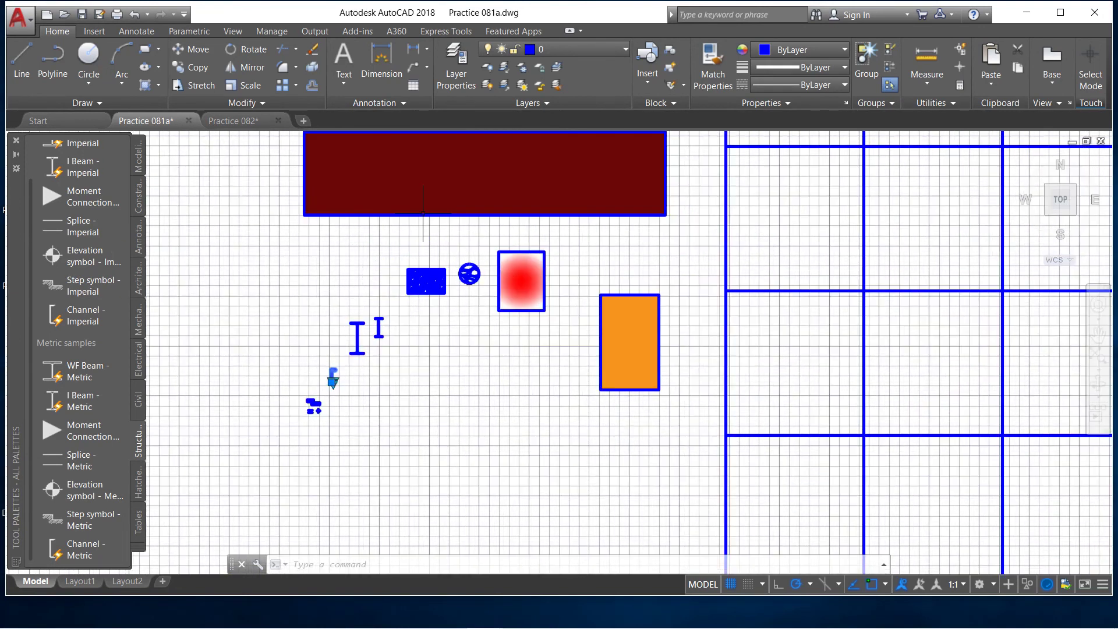
scroll(390, 278, "down", 2)
scroll(390, 278, "down", 3)
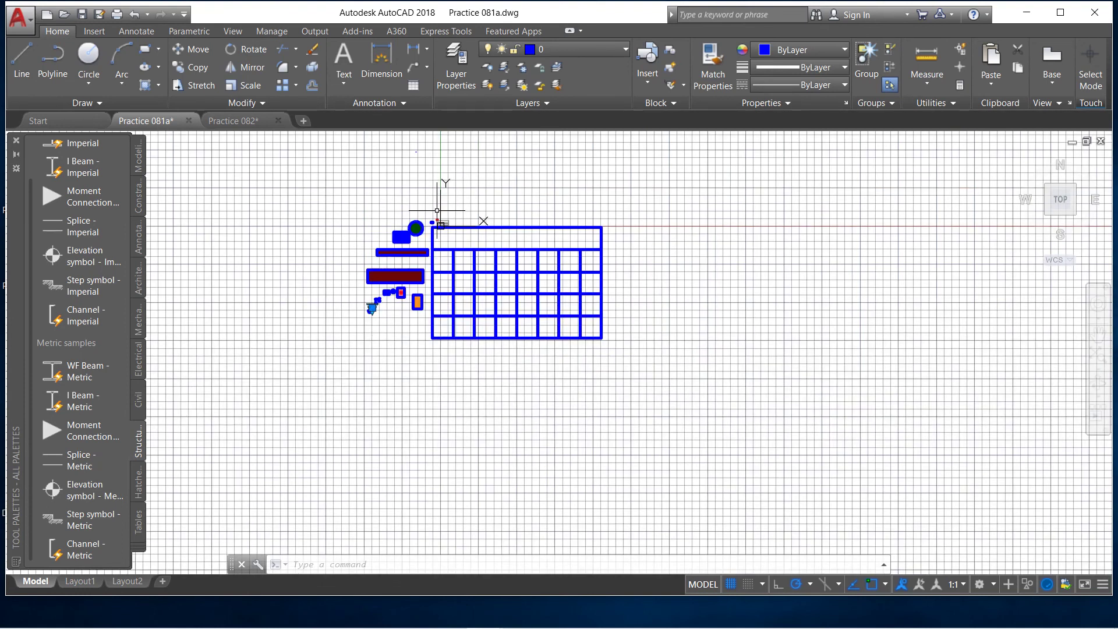
scroll(417, 229, "up", 4)
scroll(417, 229, "up", 4)
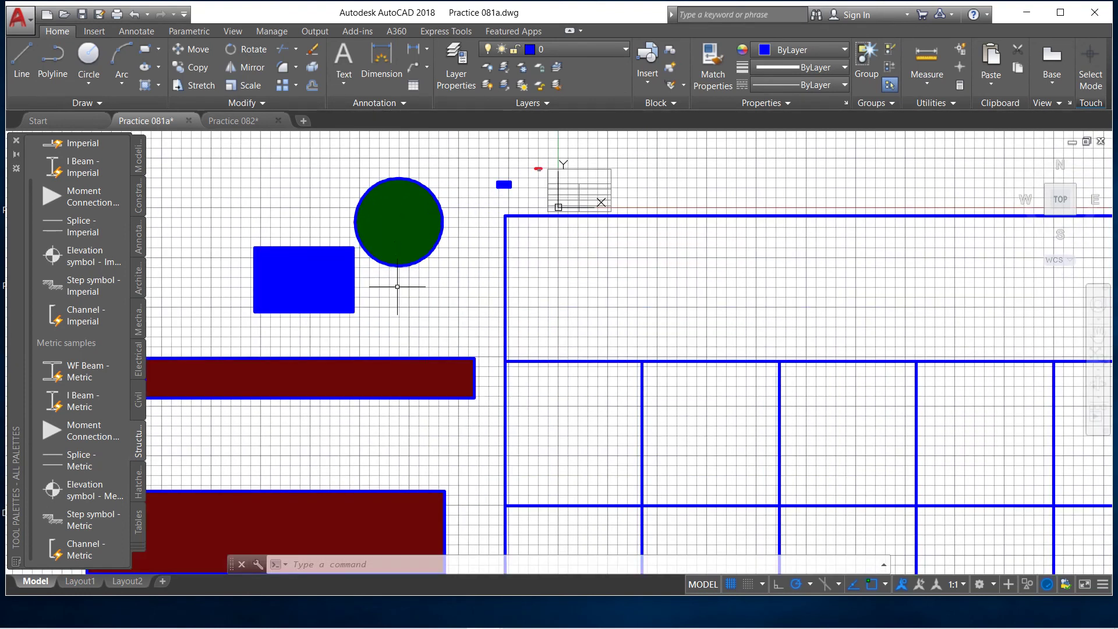
scroll(423, 288, "down", 2)
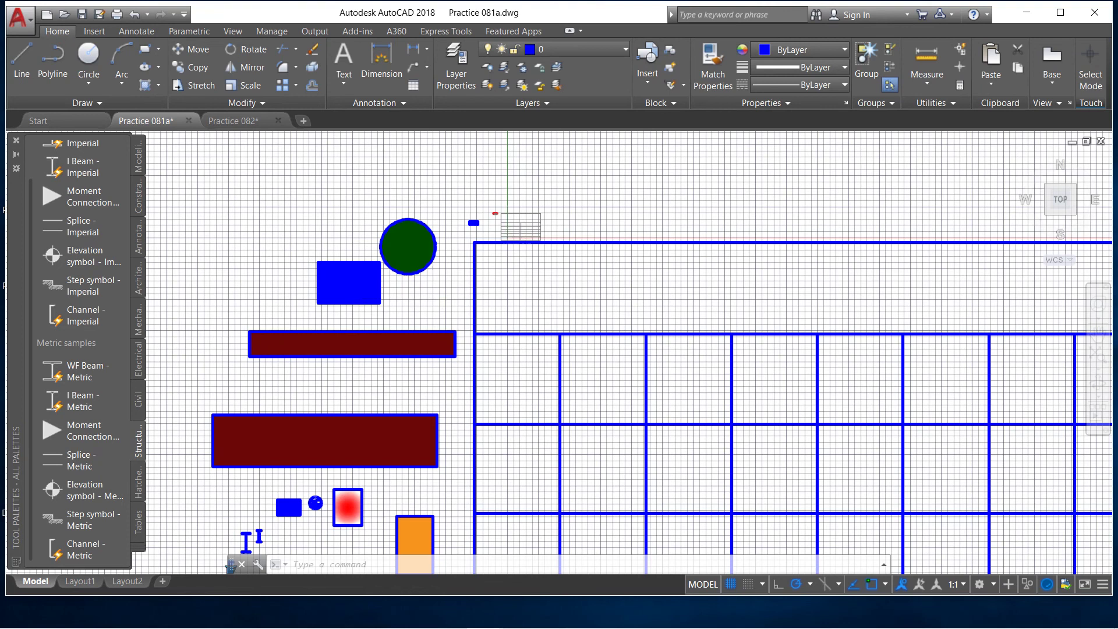
scroll(442, 287, "up", 2)
scroll(544, 175, "up", 4)
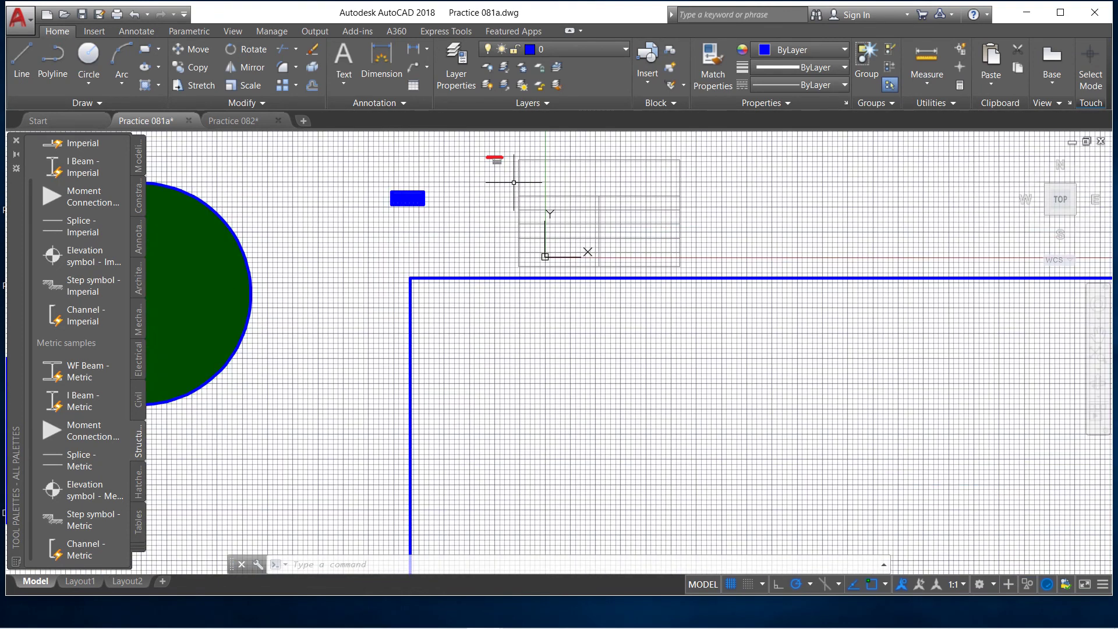
scroll(506, 195, "down", 4)
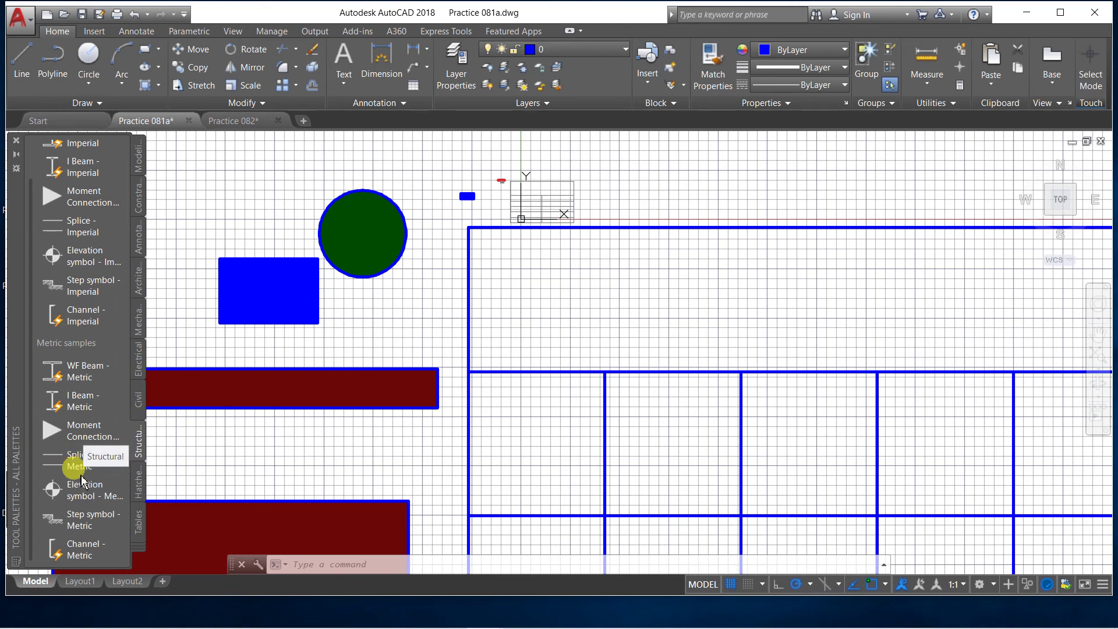
Activate the metric wide-flange beam tool, then zoom to the Tool Palettes (Part 1) title and table.
left_click(101, 362)
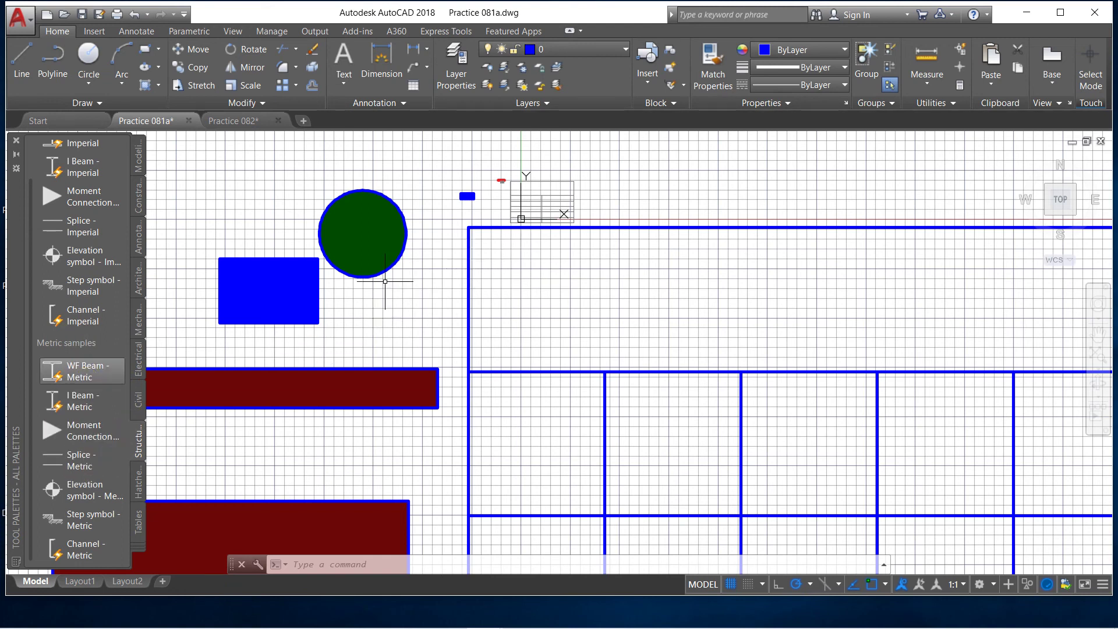
scroll(373, 458, "down", 2)
scroll(373, 457, "down", 1)
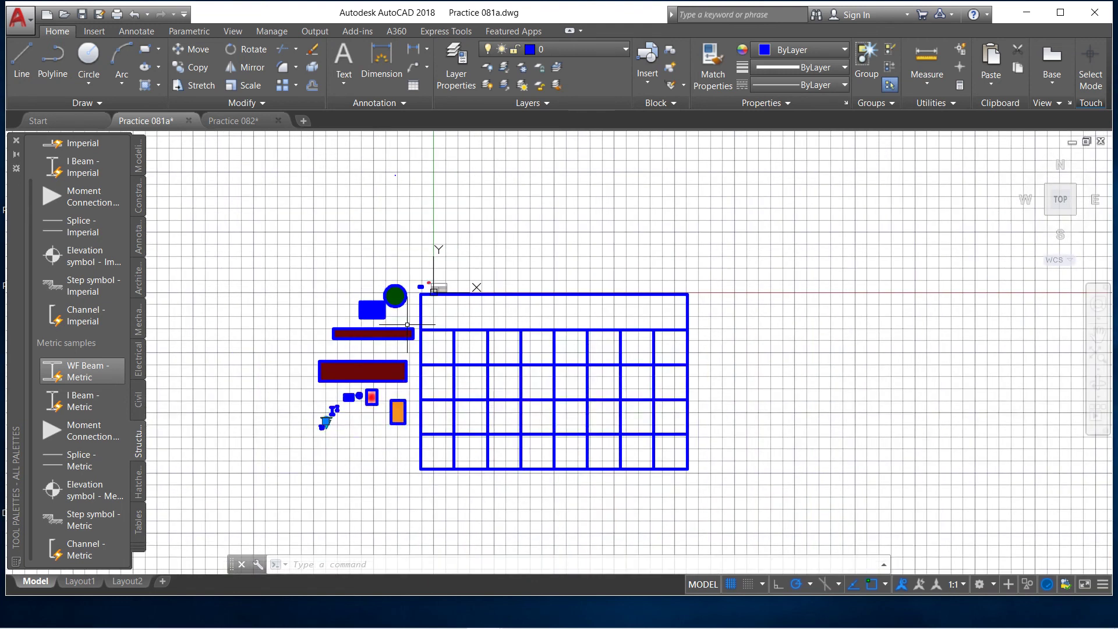
scroll(373, 458, "down", 1)
scroll(287, 389, "up", 4)
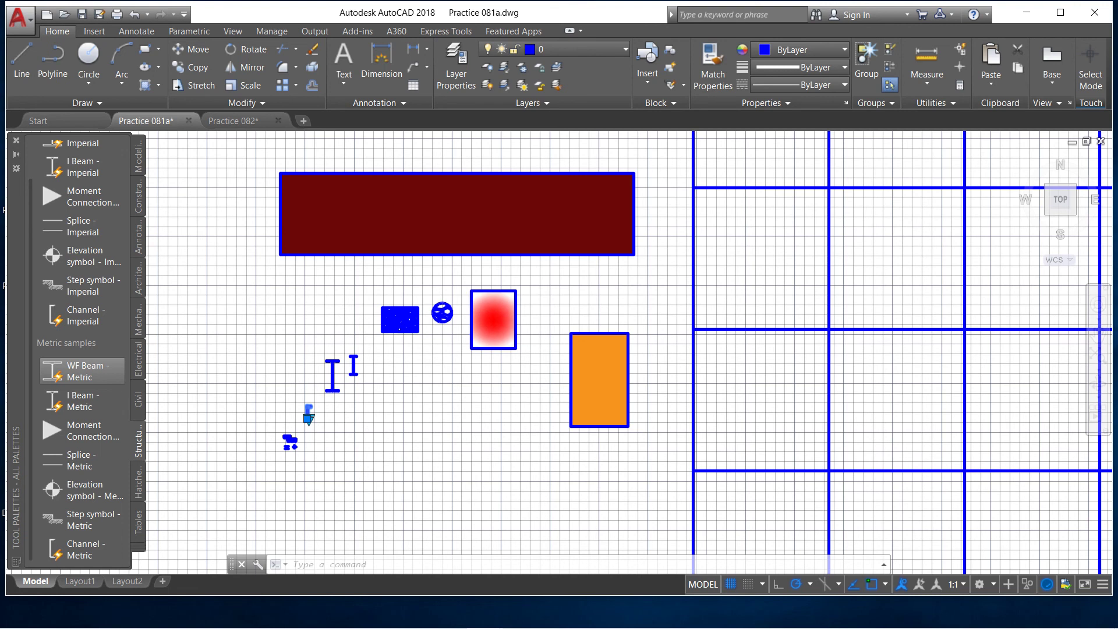
scroll(264, 346, "down", 2)
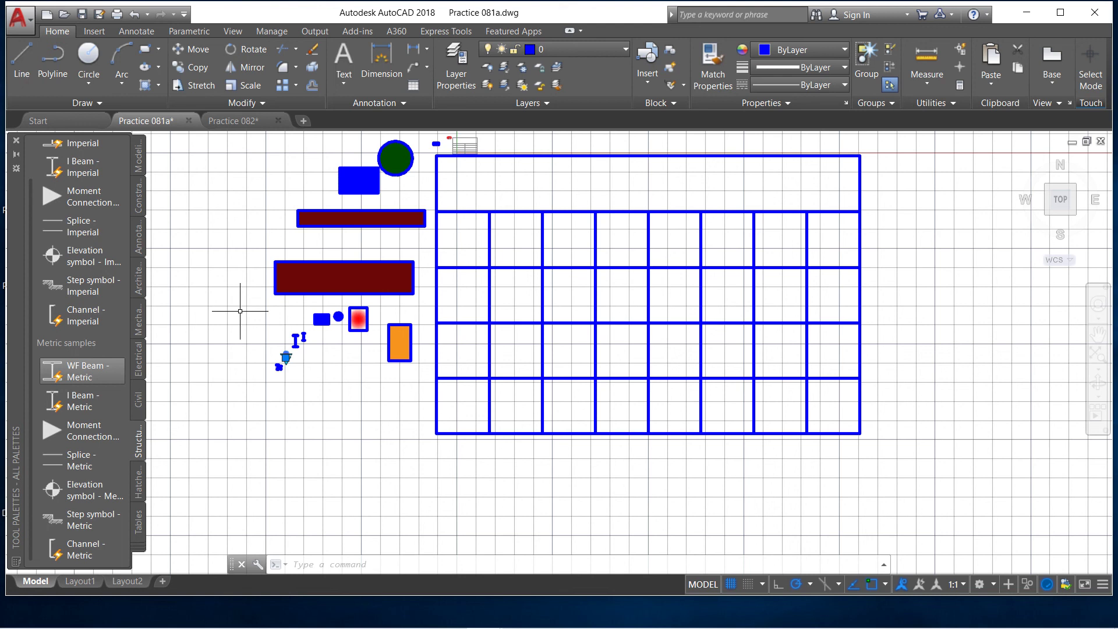
scroll(303, 345, "down", 2)
scroll(325, 336, "down", 2)
scroll(364, 271, "up", 2)
scroll(350, 275, "up", 2)
scroll(375, 233, "up", 2)
scroll(513, 242, "down", 3)
scroll(533, 234, "up", 1)
scroll(610, 298, "up", 3)
scroll(634, 315, "up", 2)
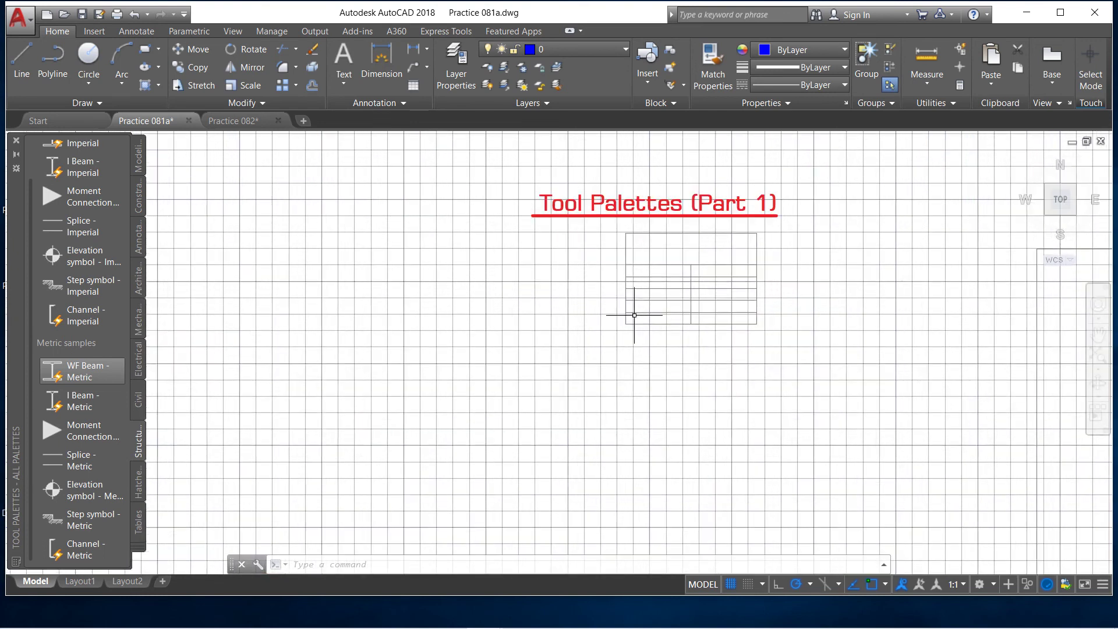